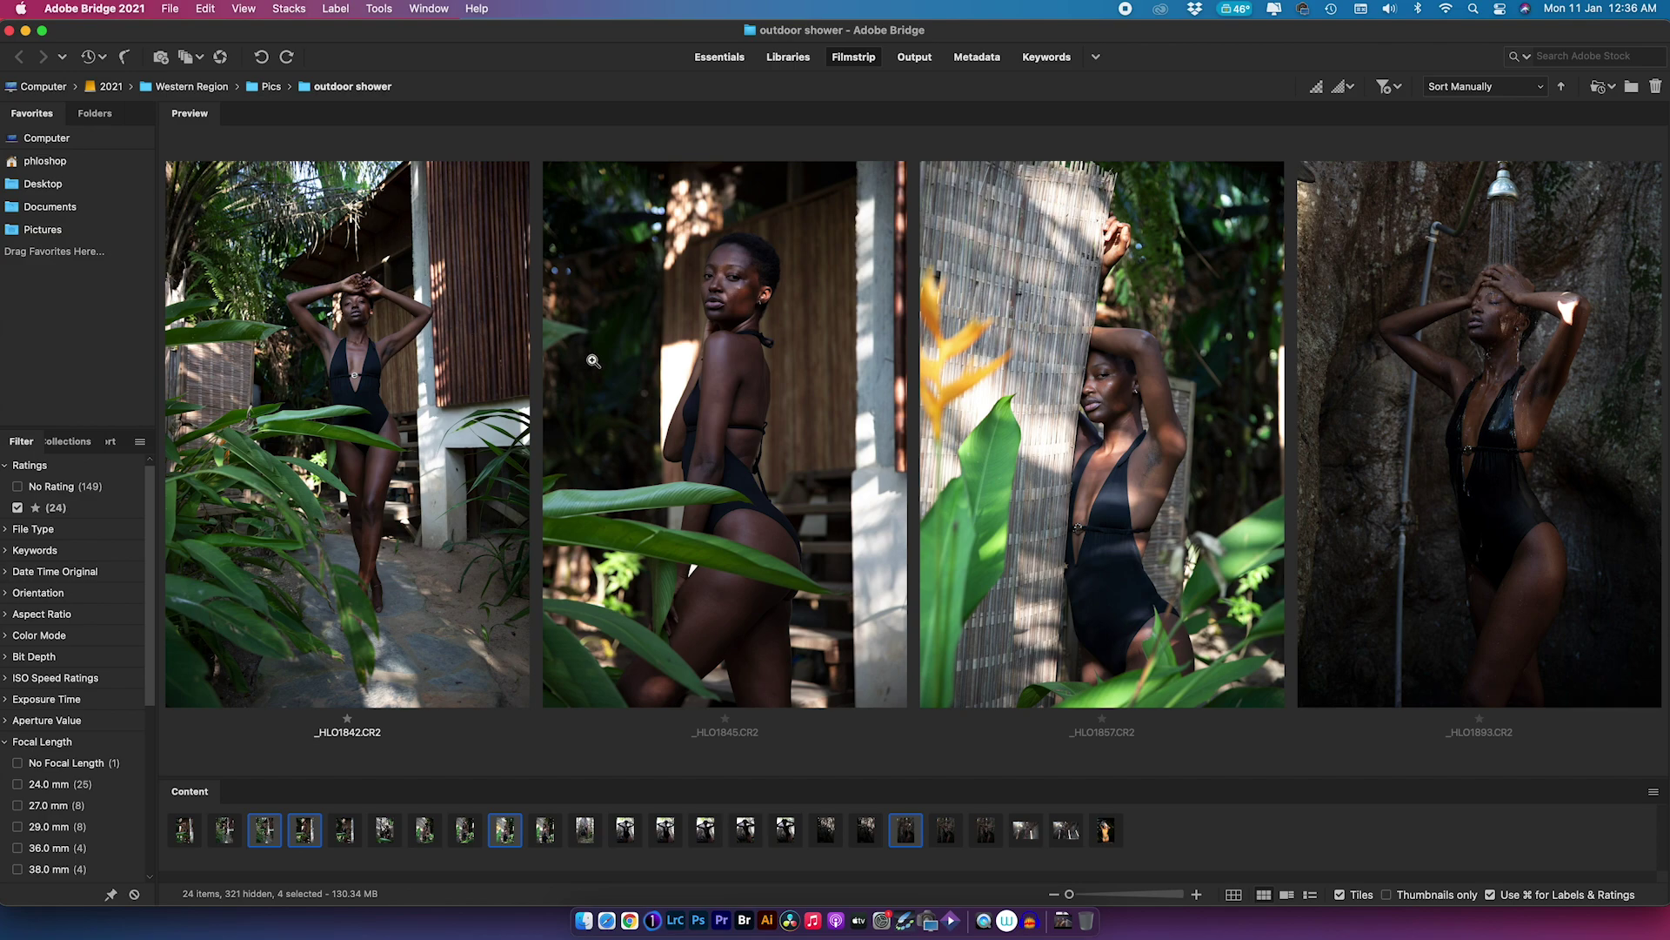
Switch to Finder and copy the PHLOSHOP ECO TONE PRESETS folder from the Desktop.
click(590, 894)
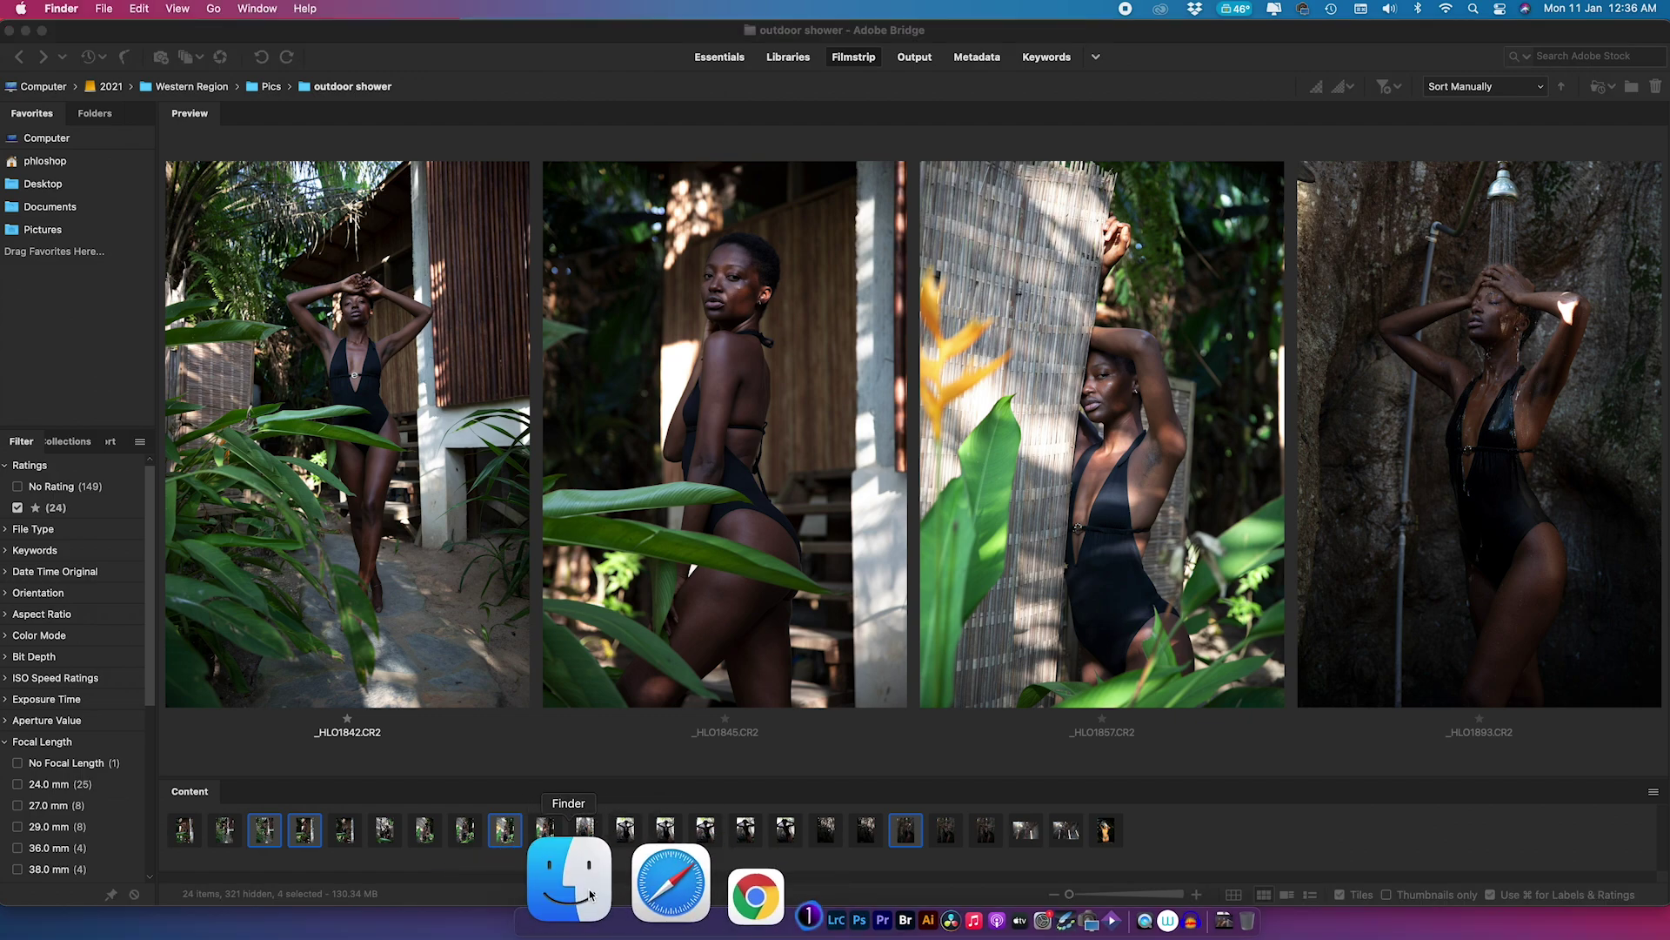
click(512, 298)
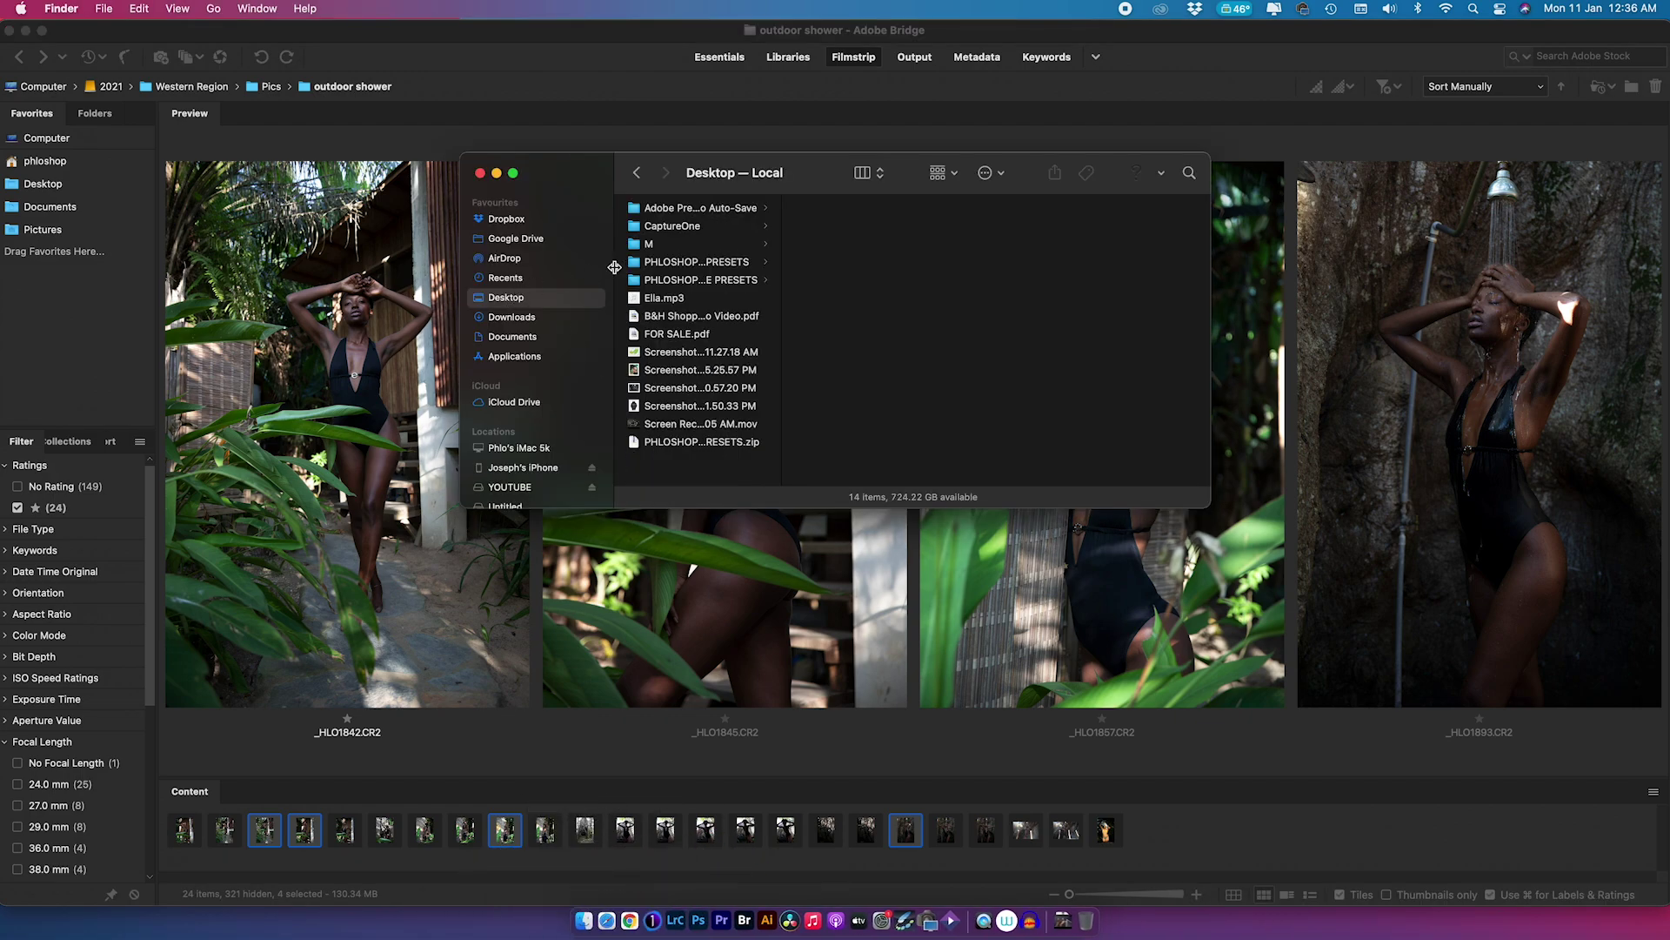
drag(614, 267, 905, 273)
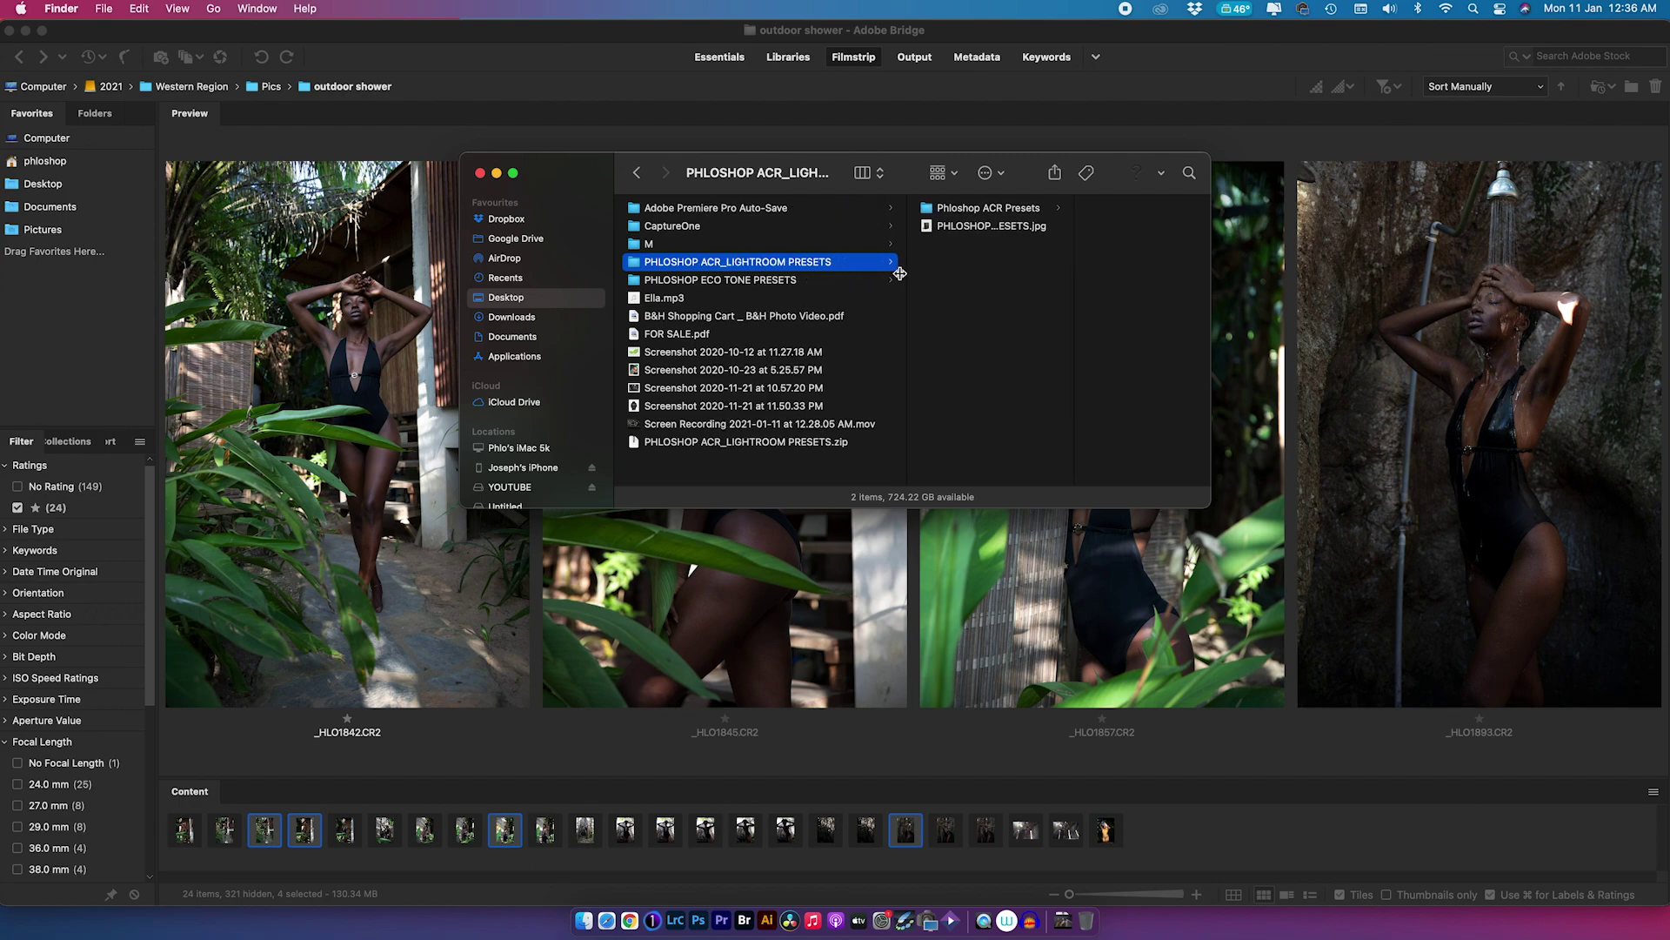
click(750, 280)
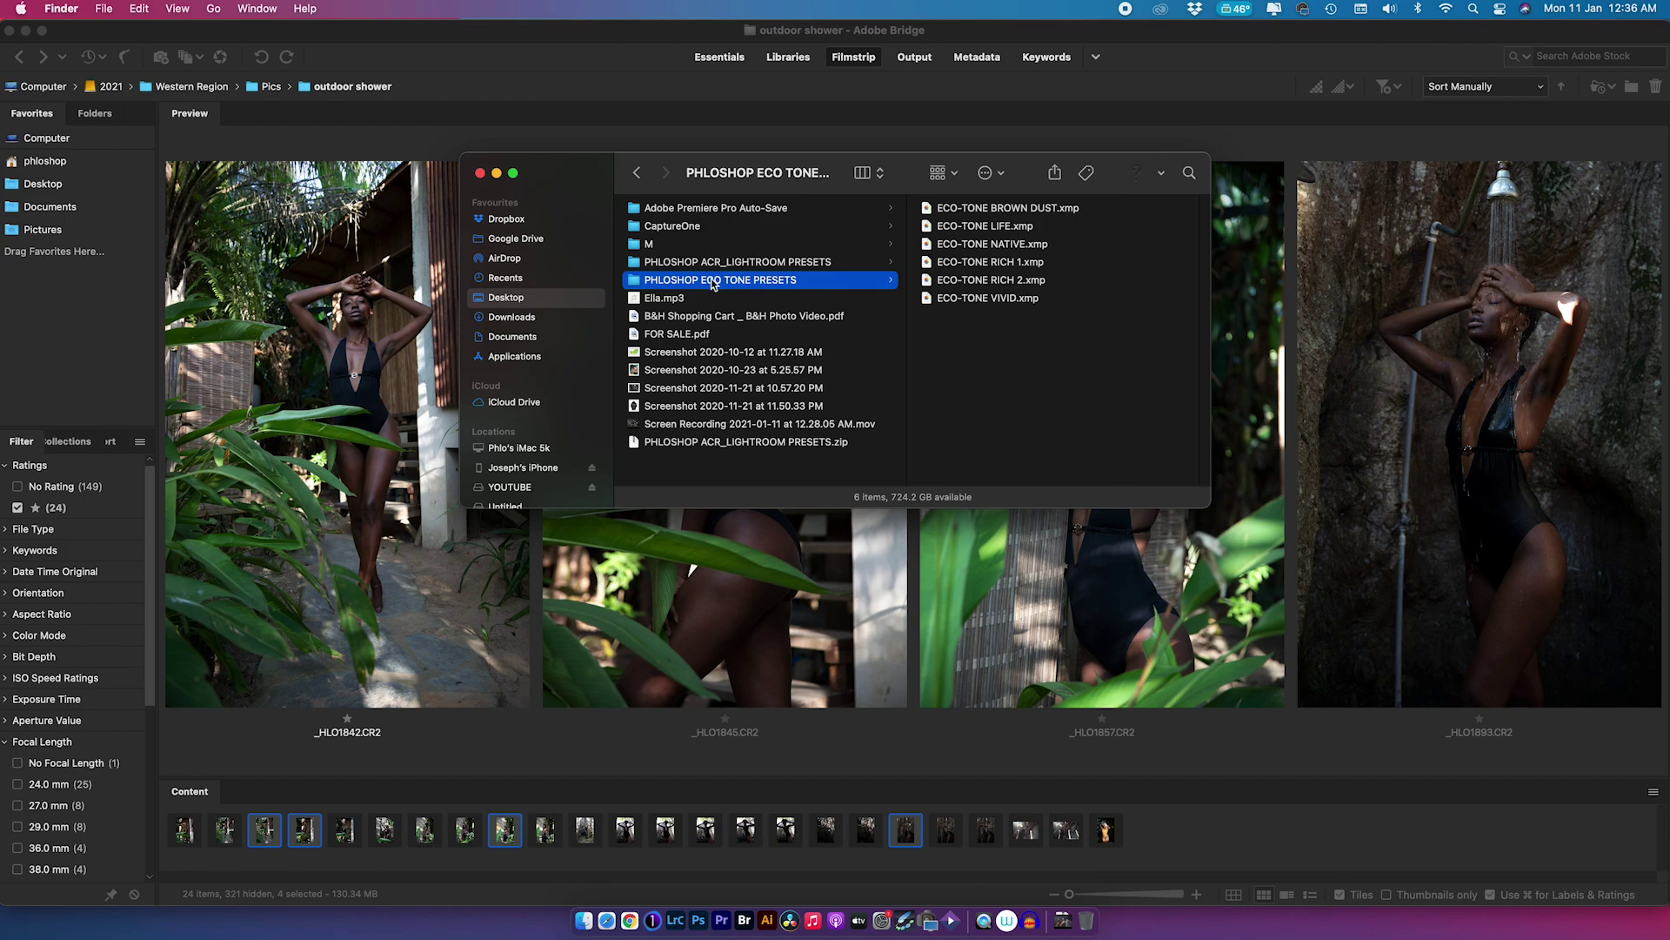
right_click(715, 280)
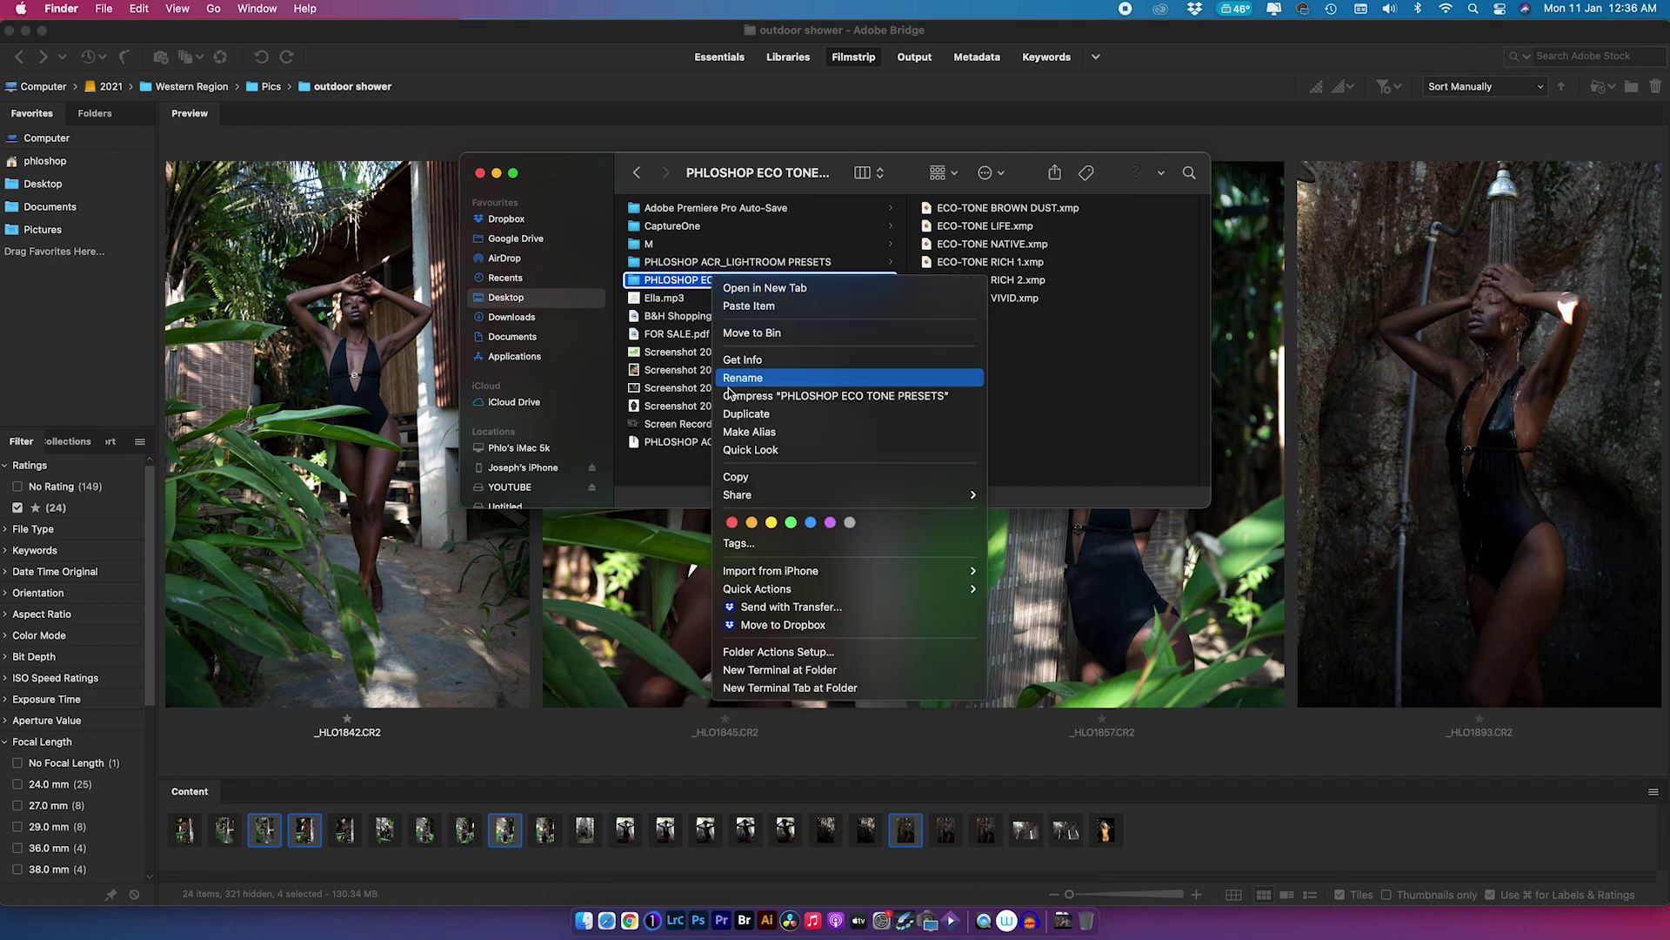
click(733, 478)
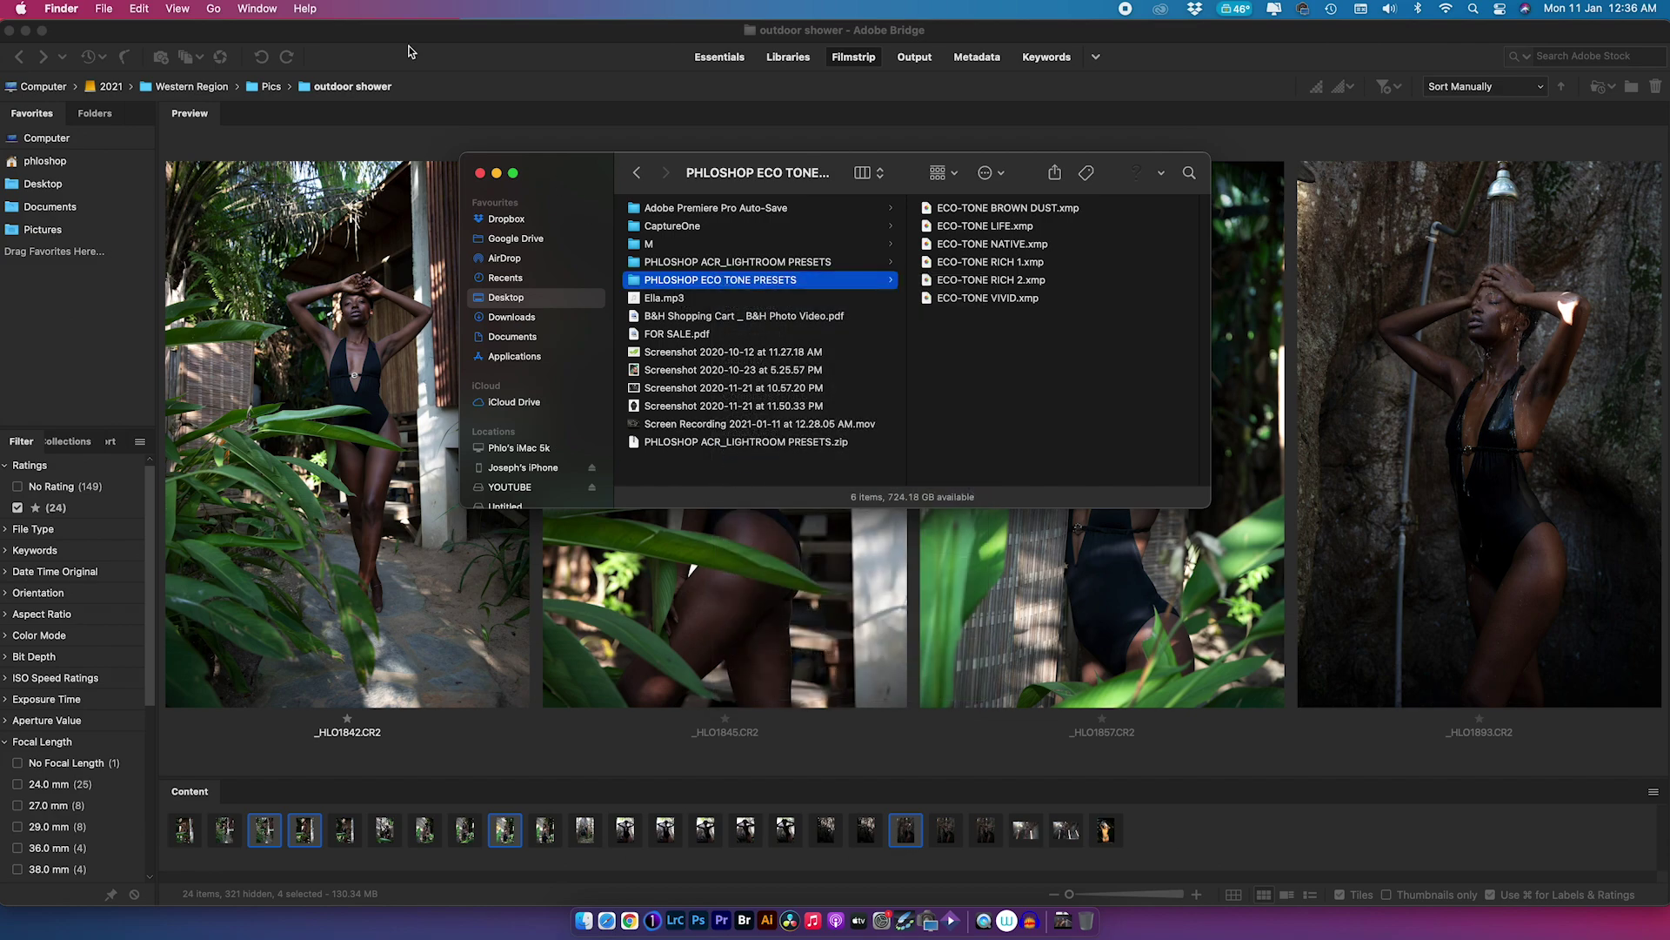
Open the hidden user Library folder in Finder.
click(213, 9)
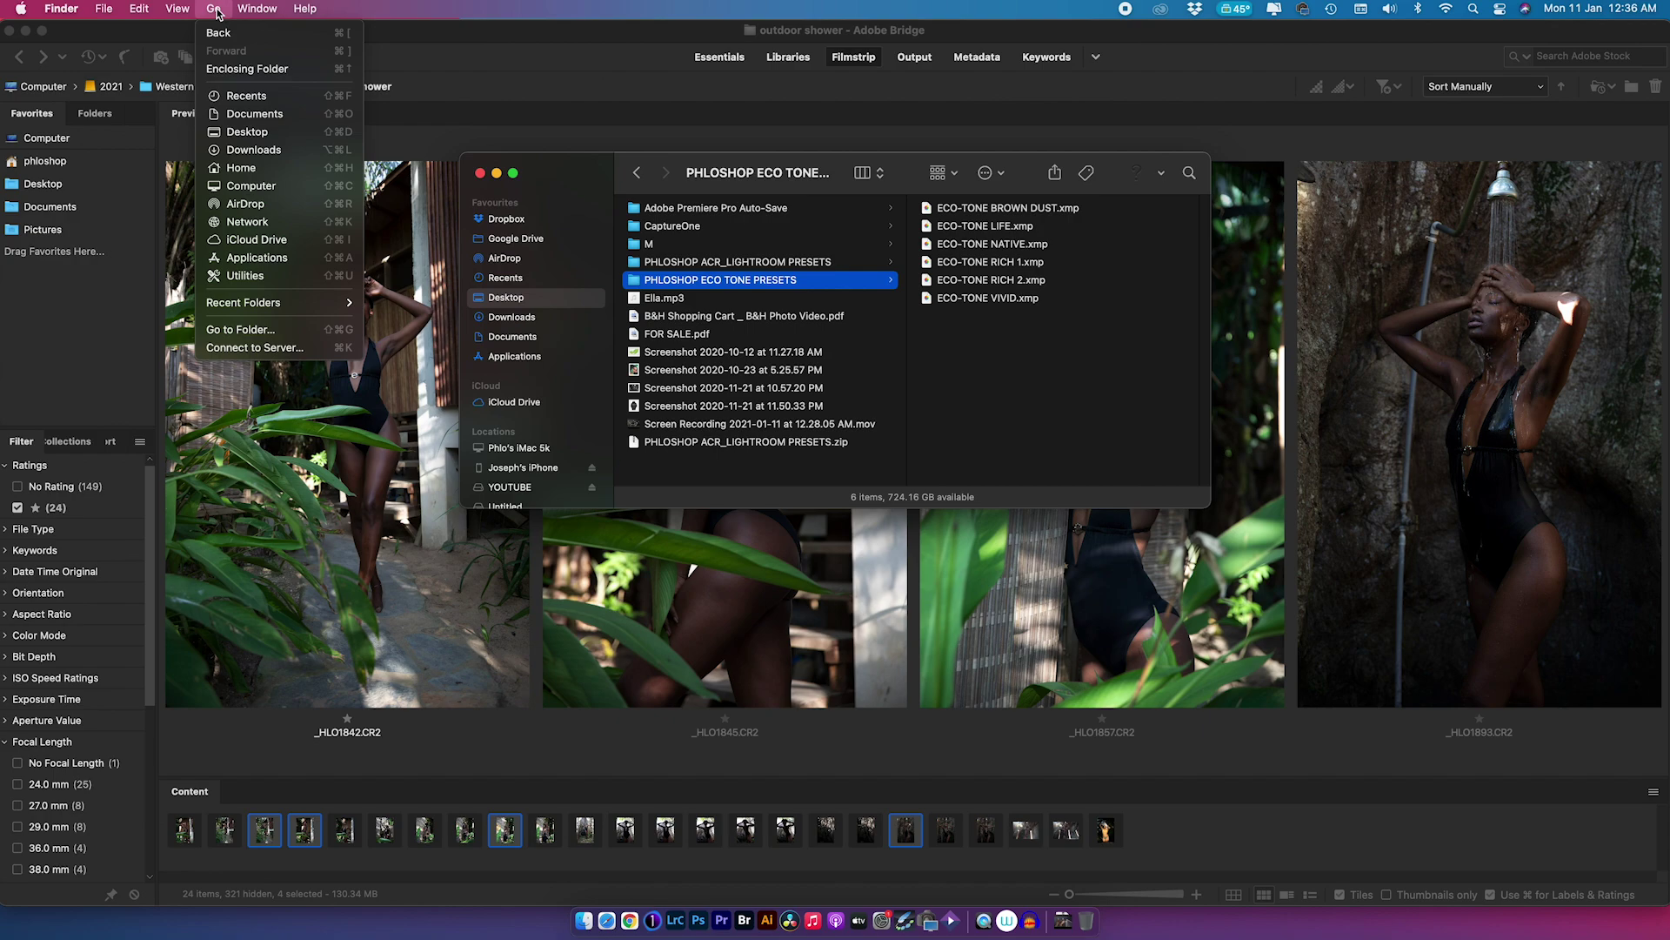
key(alt)
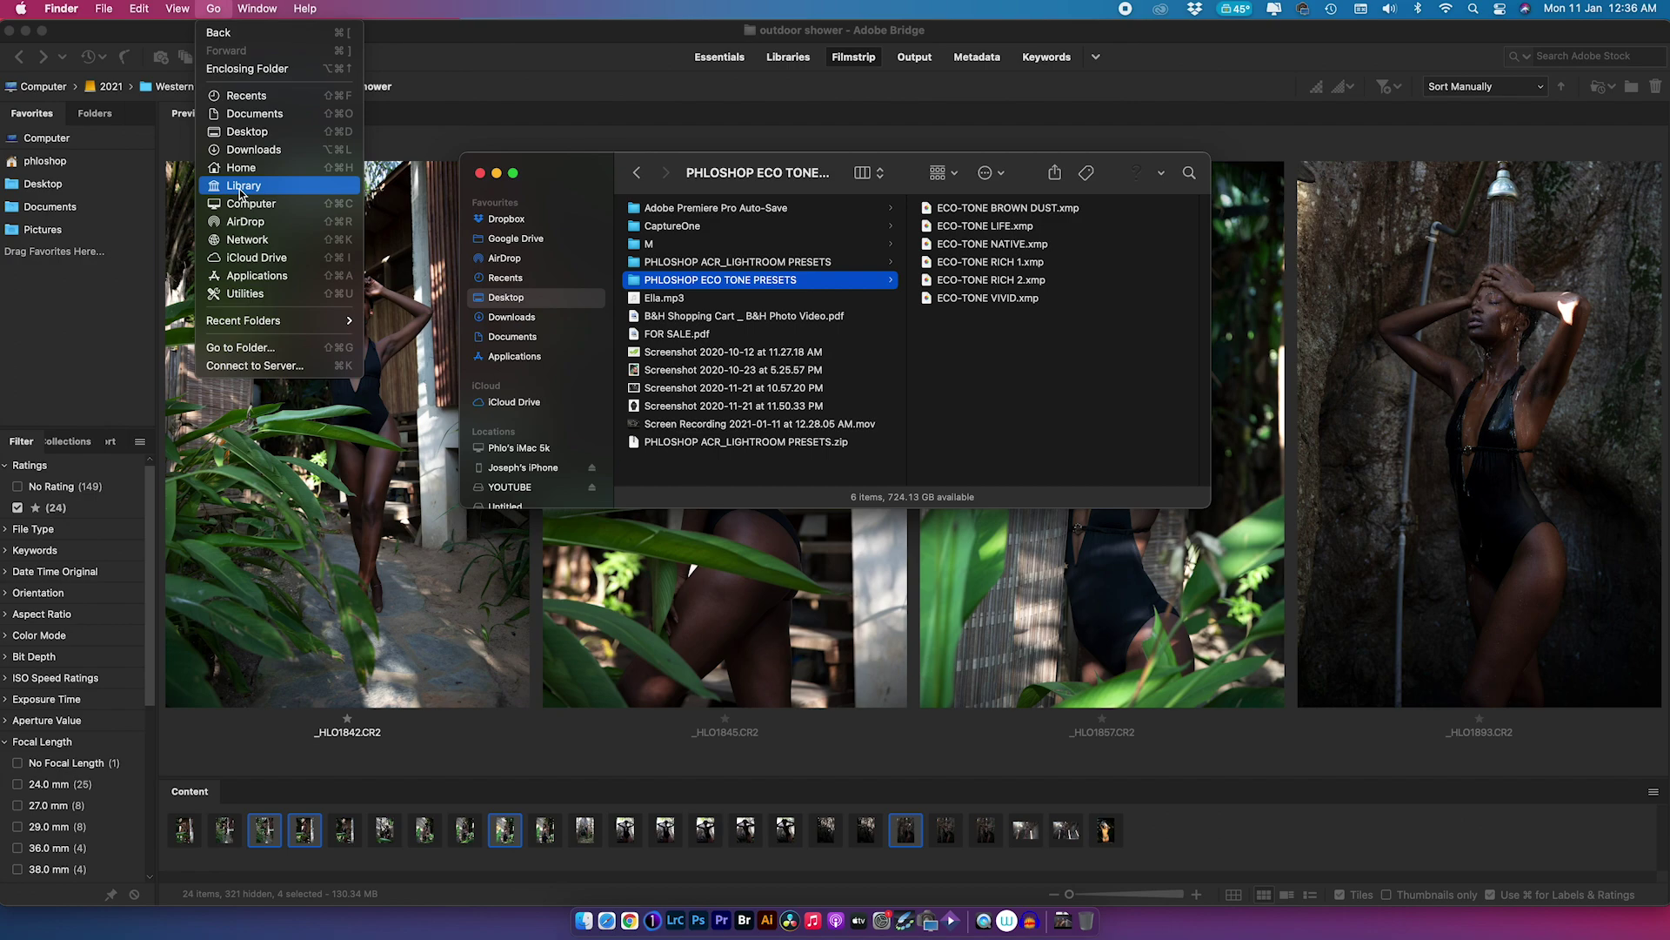
key(alt)
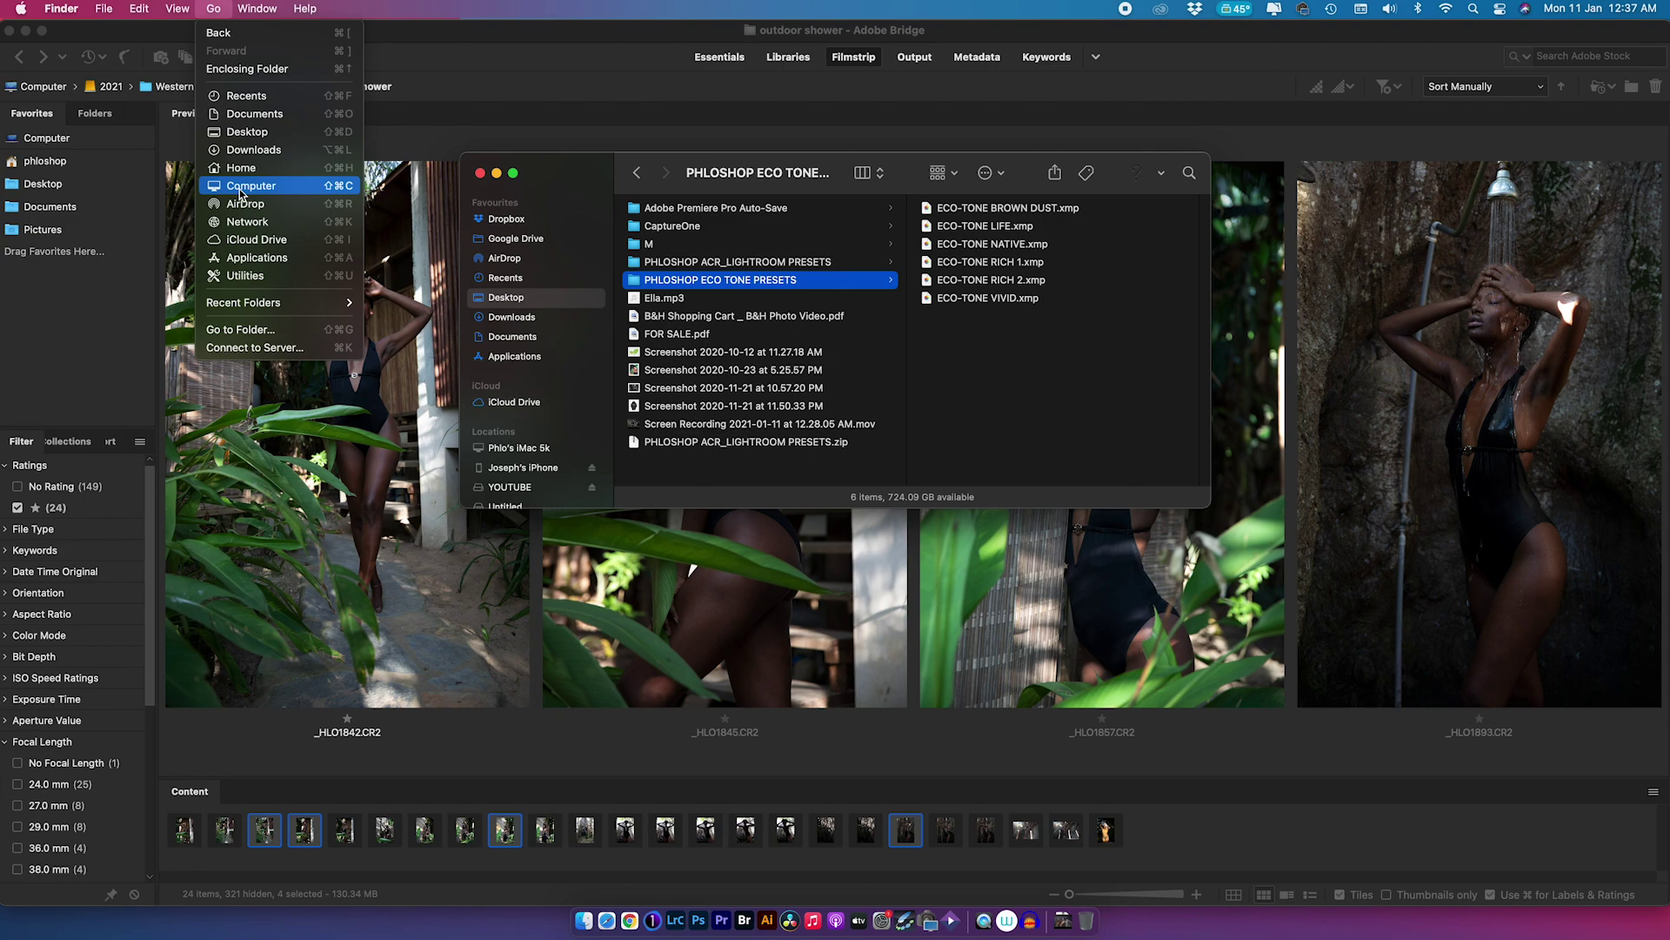
key(alt)
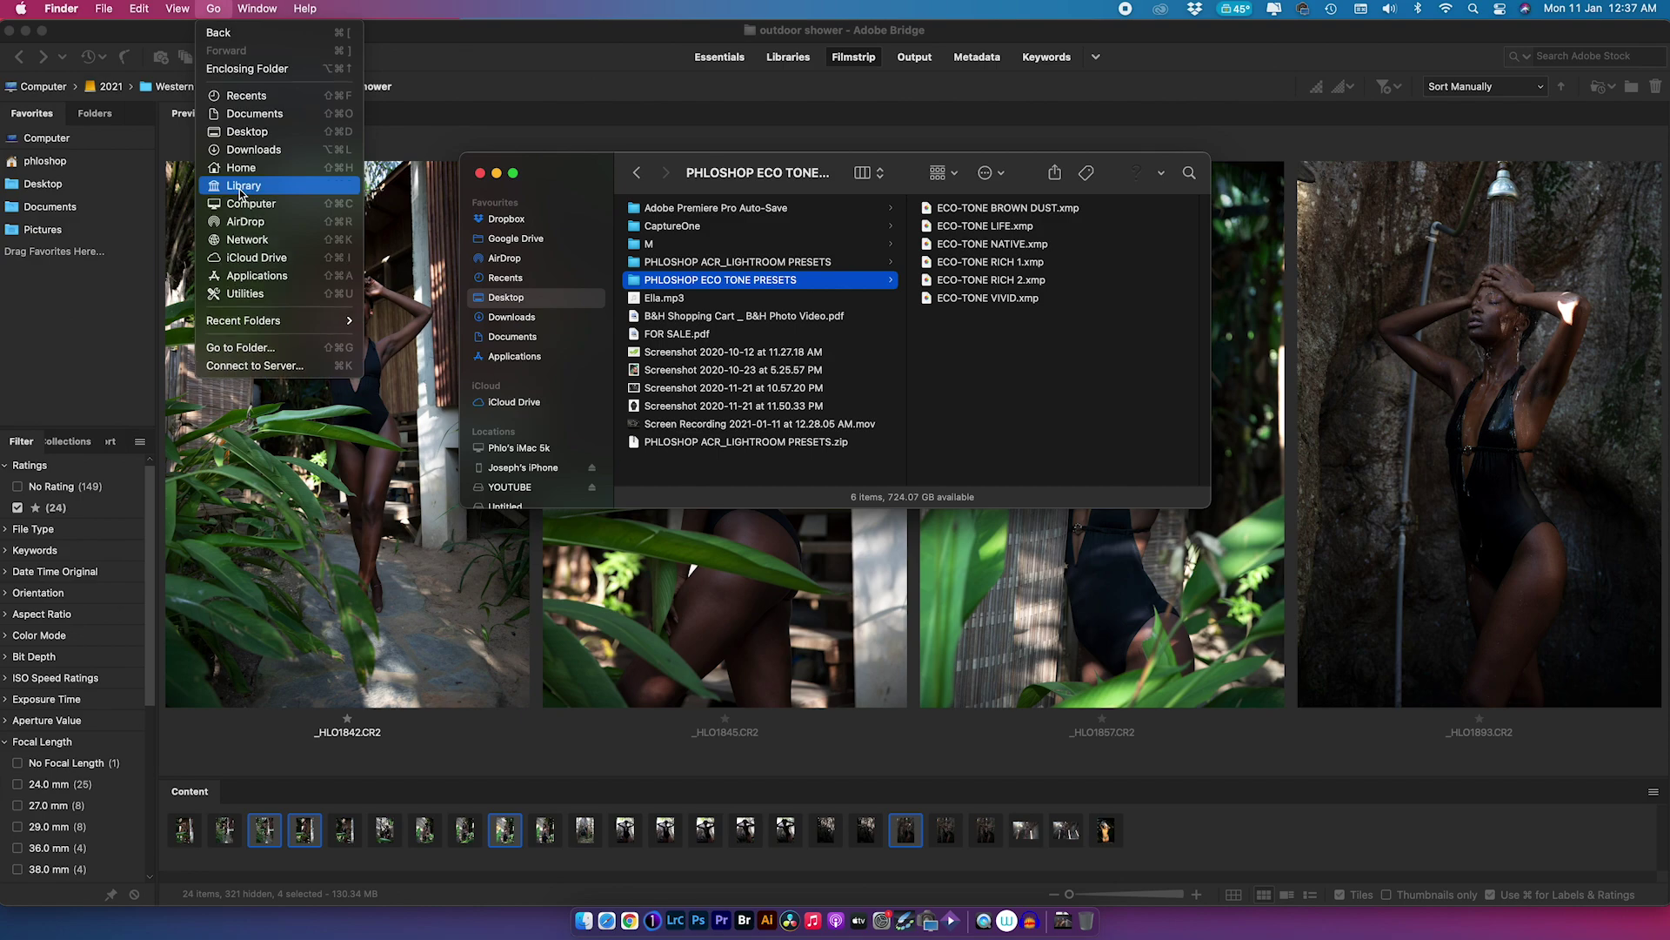
click(240, 188)
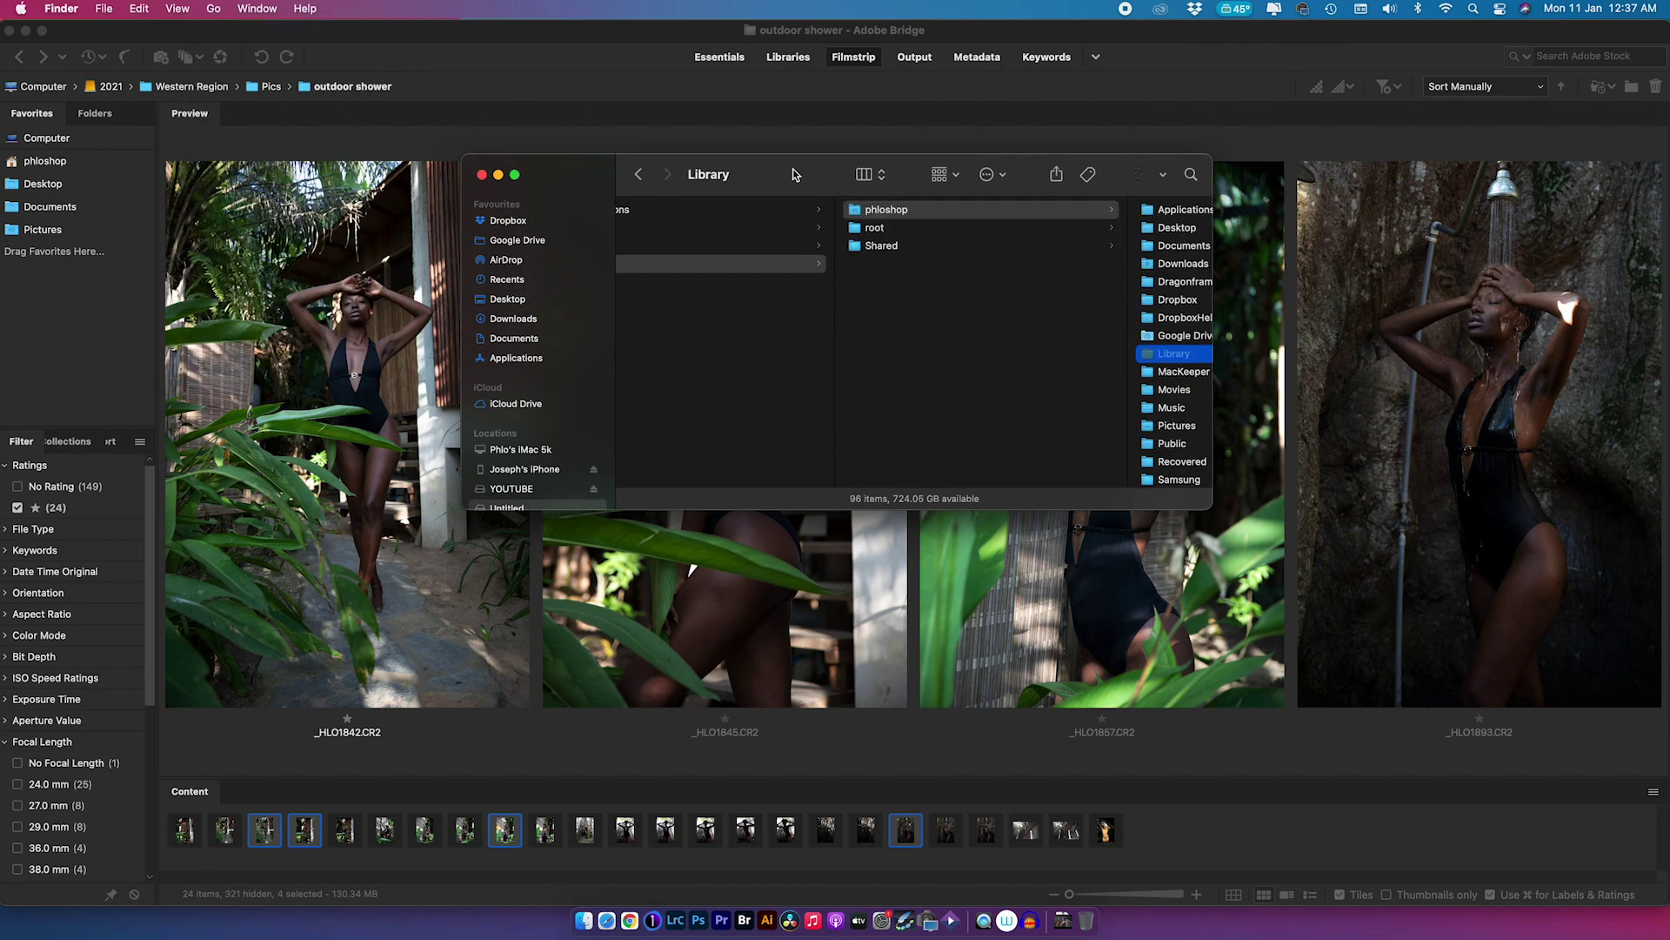
Enlarge the Finder window and navigate from Library to Application Support > Adobe > CameraRaw > Settings.
drag(796, 163, 653, 93)
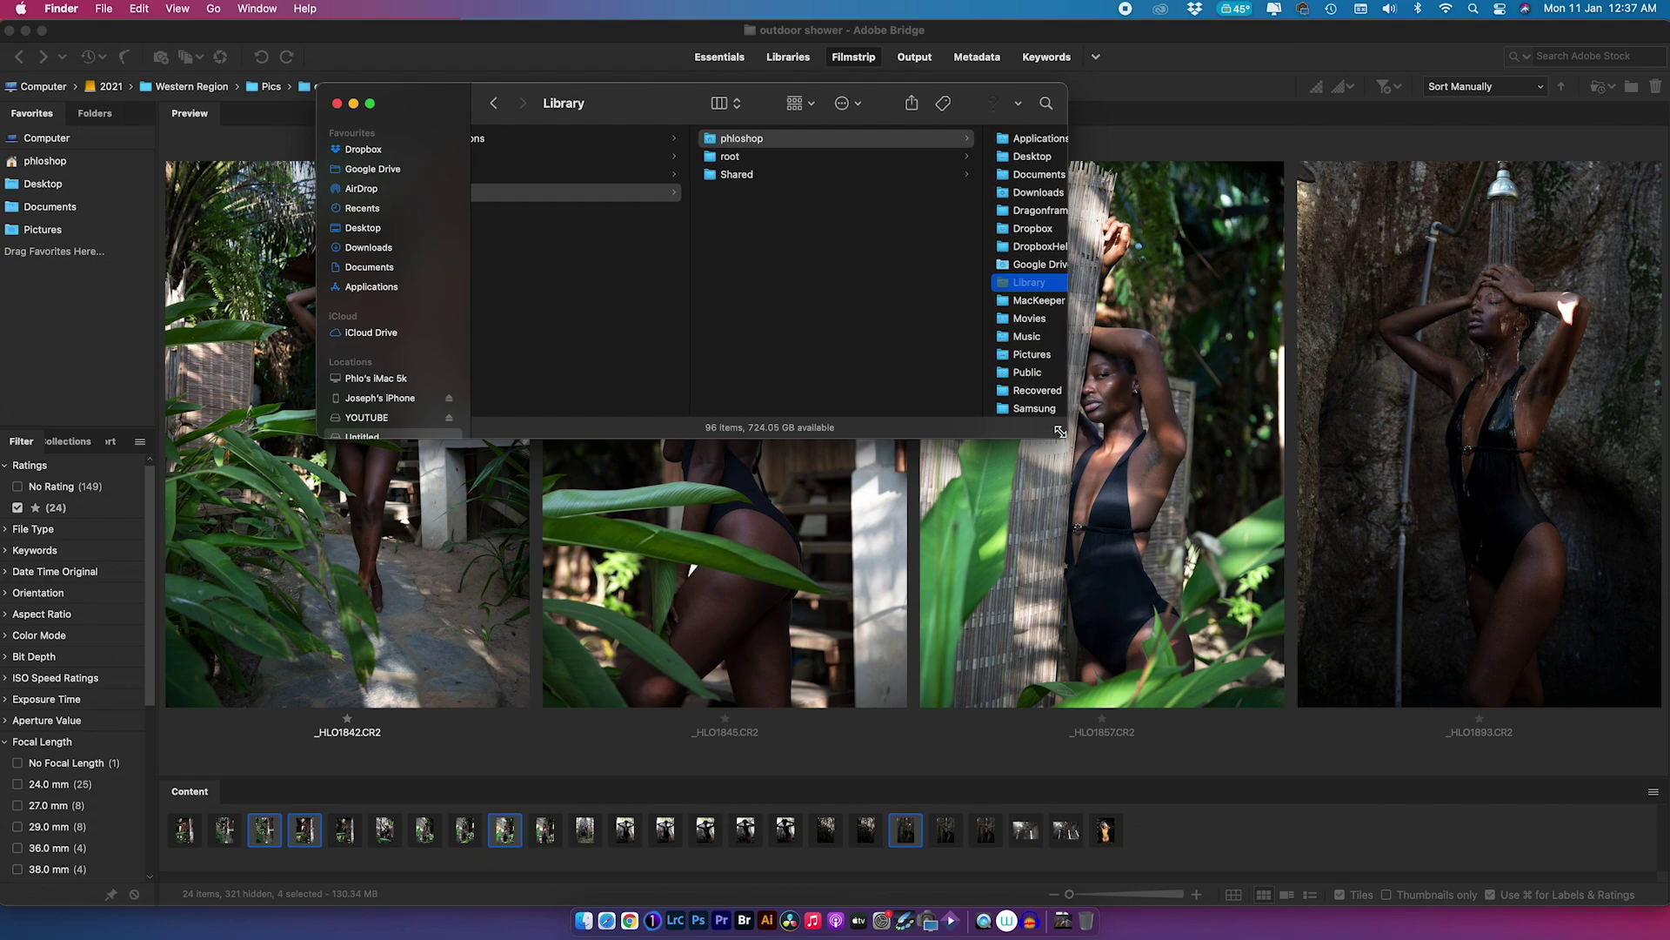
drag(1066, 435, 1337, 559)
drag(820, 105, 670, 100)
click(1103, 188)
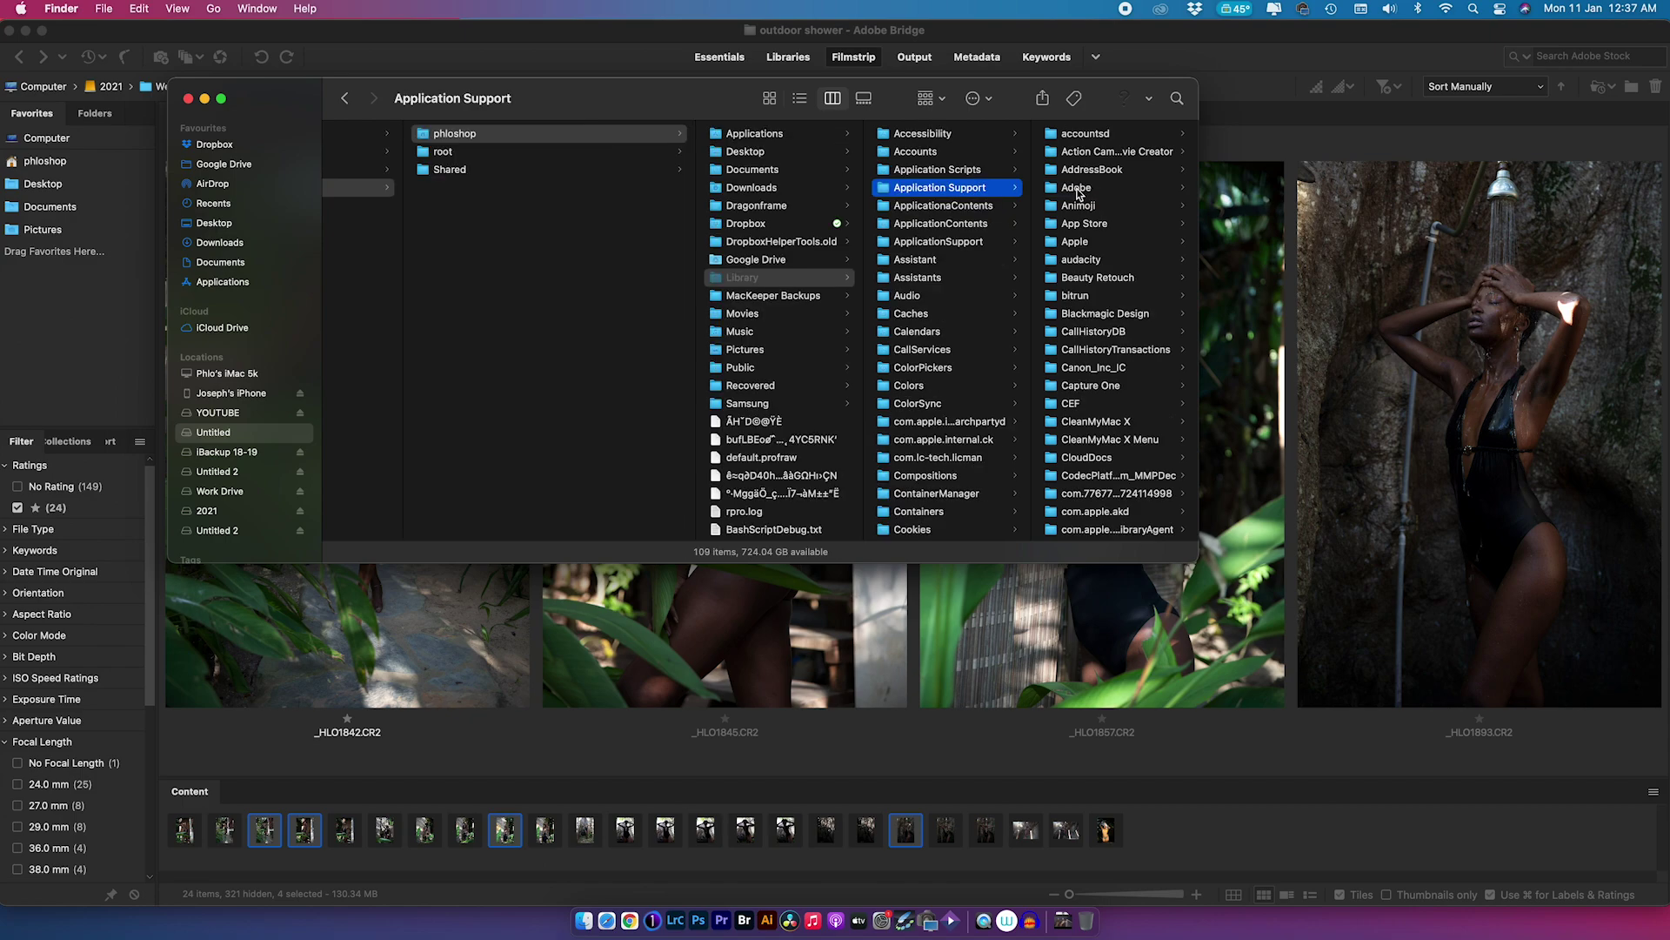
click(1079, 189)
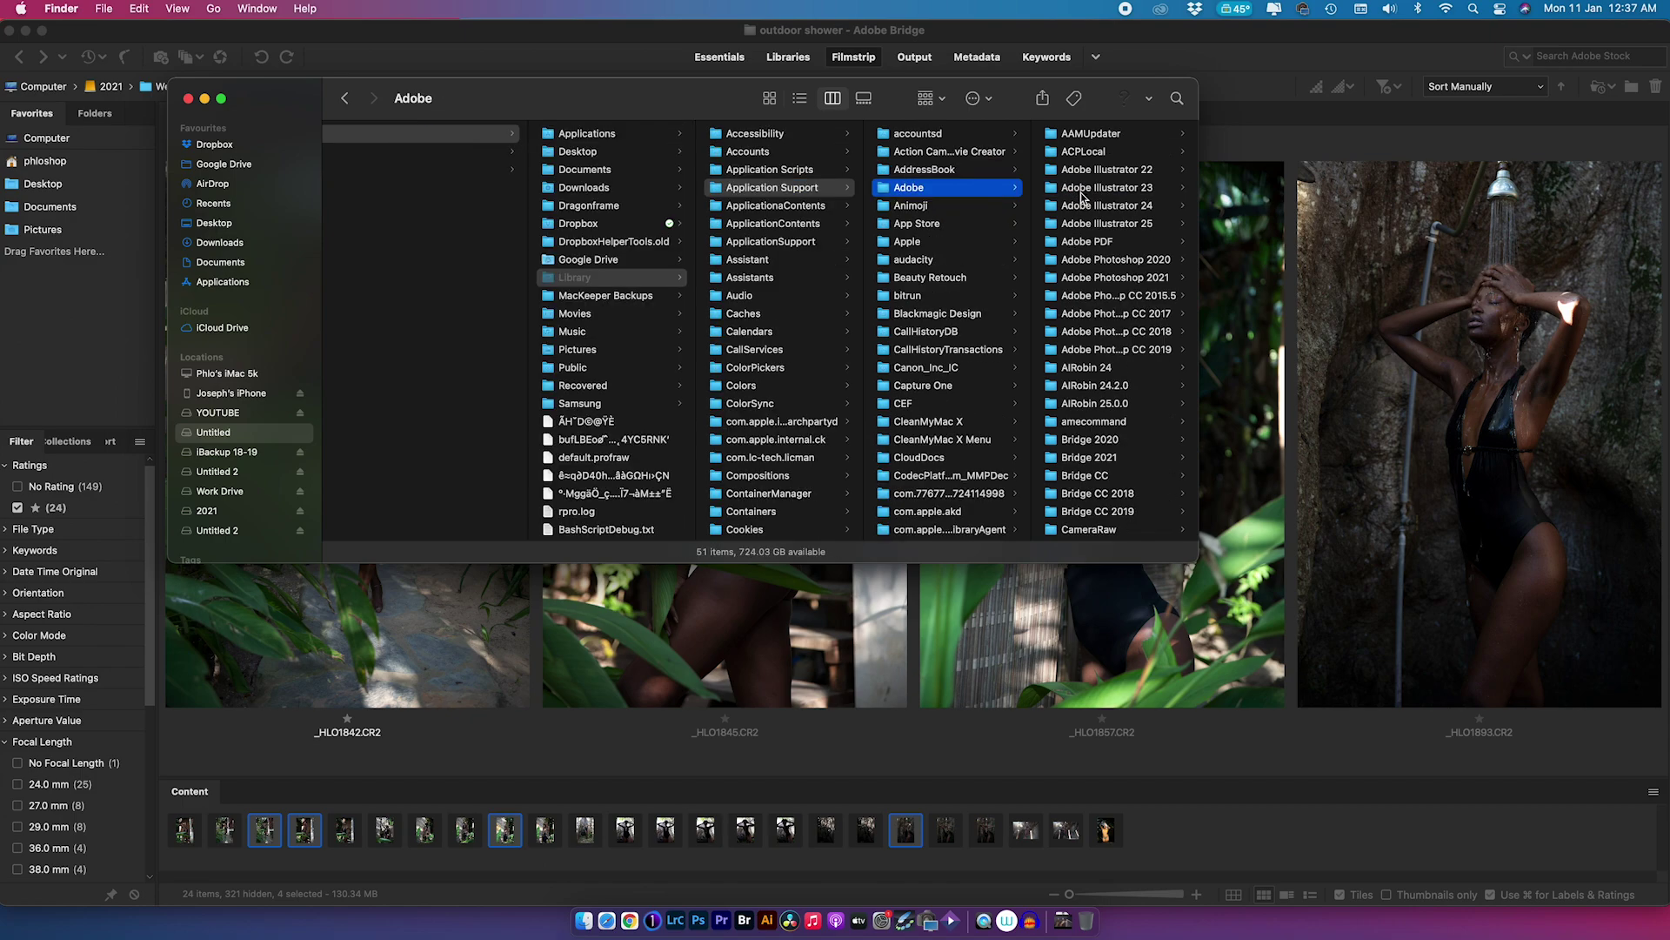
scroll(1098, 428, down, 1)
scroll(1098, 428, down, 3)
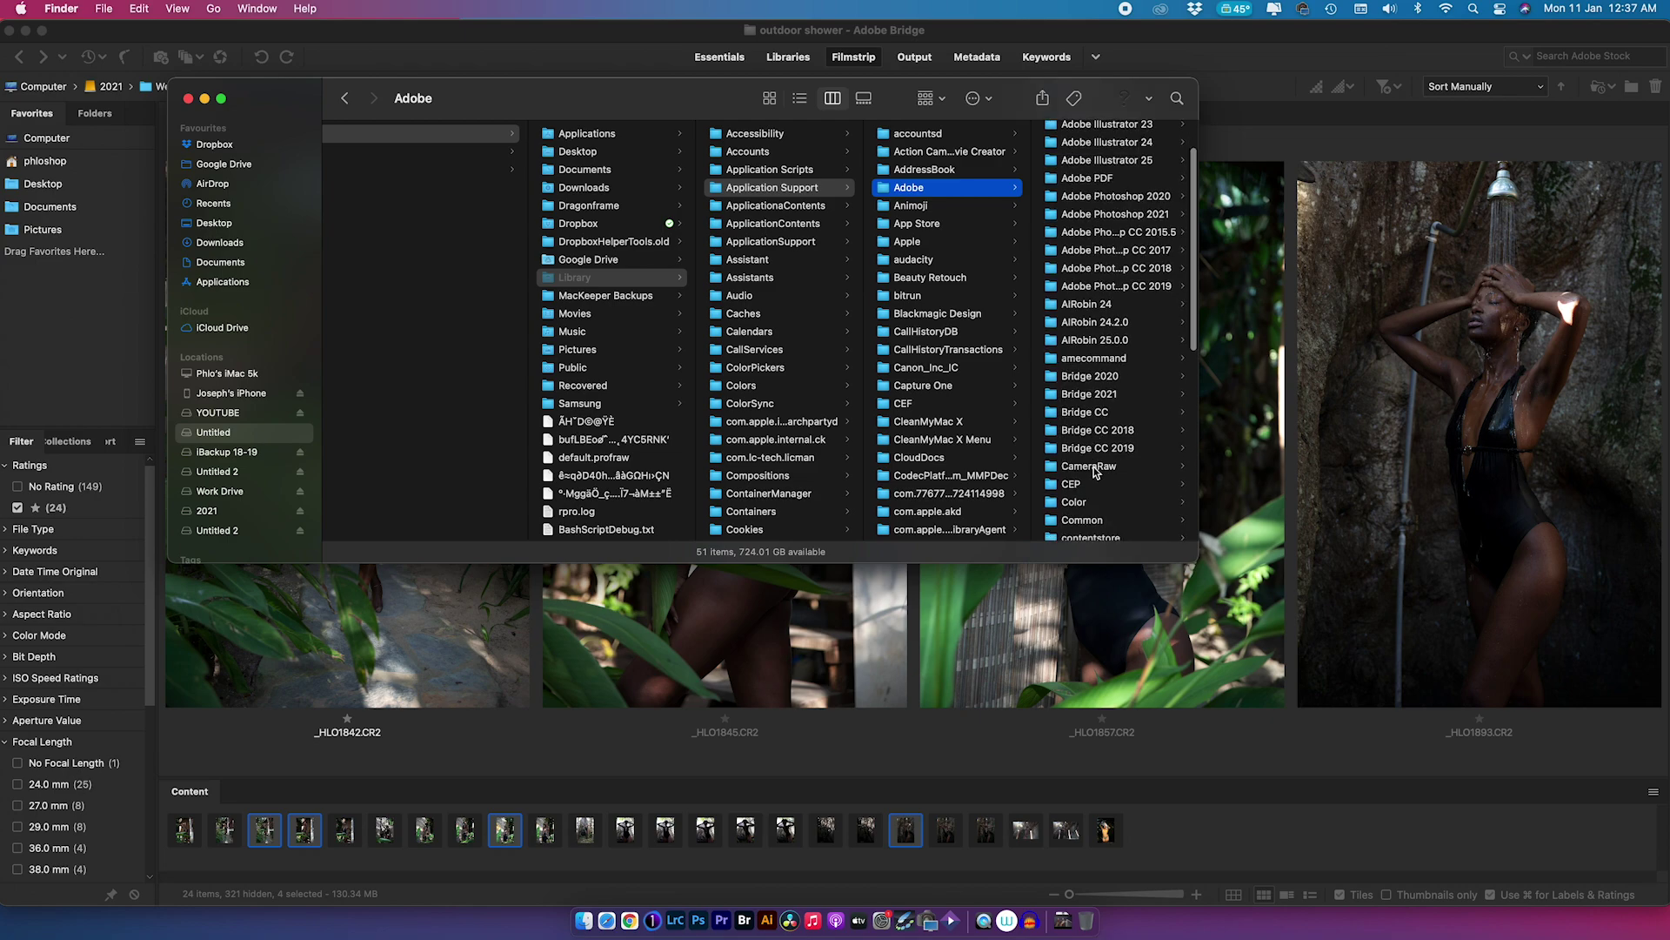
click(1098, 468)
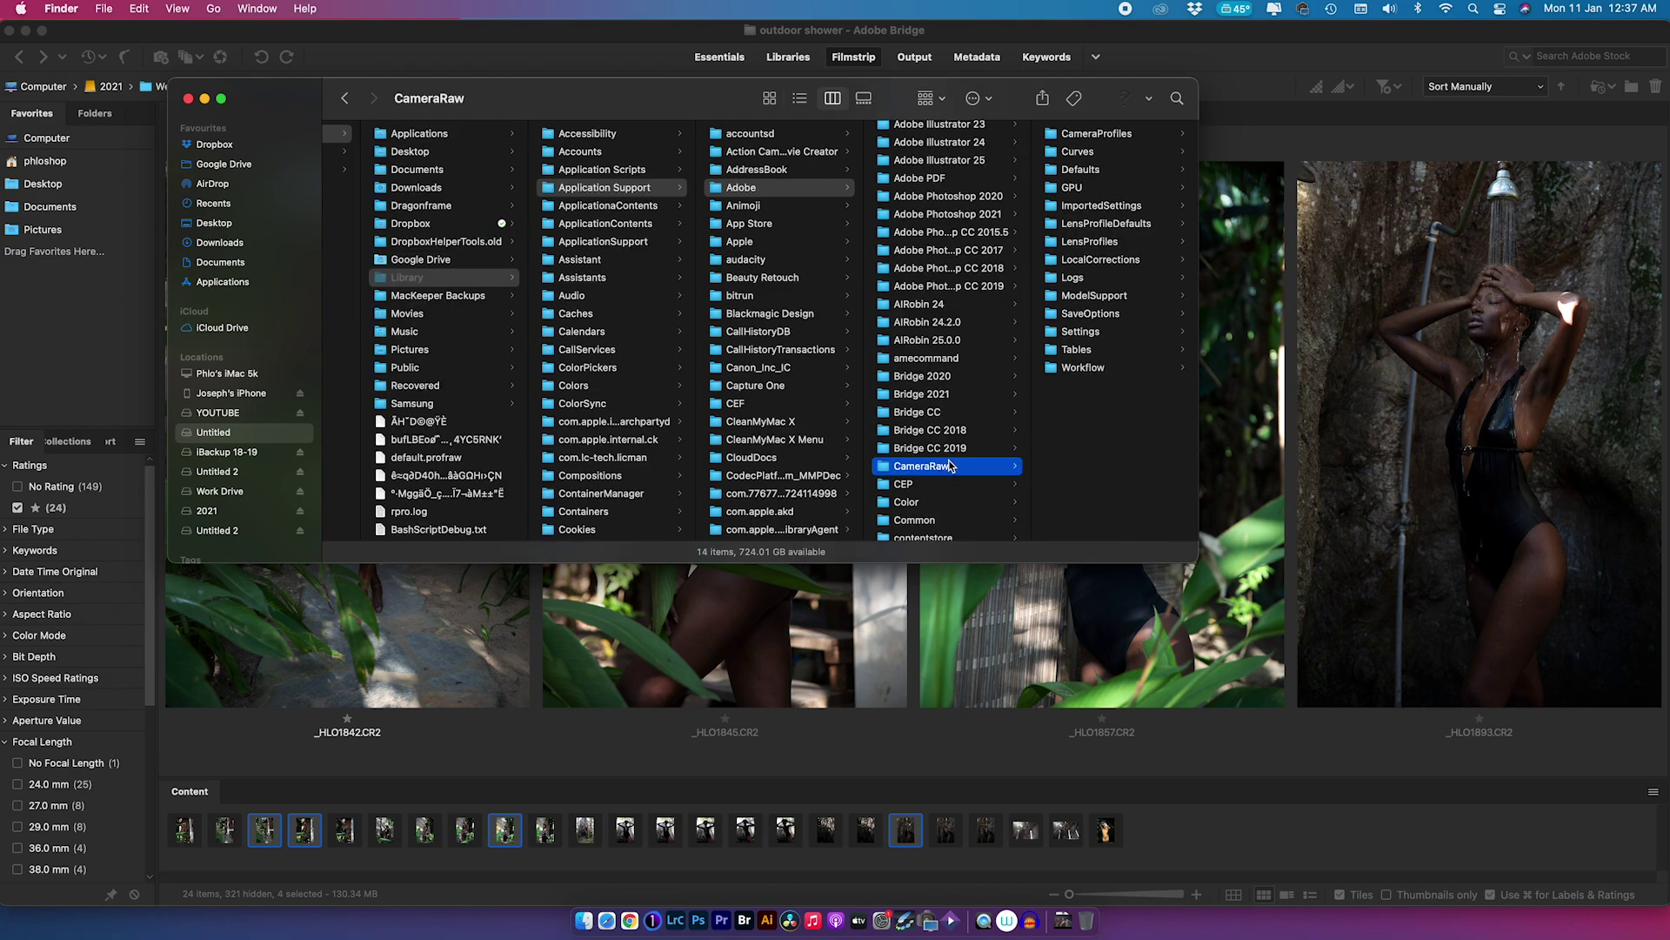
click(1094, 335)
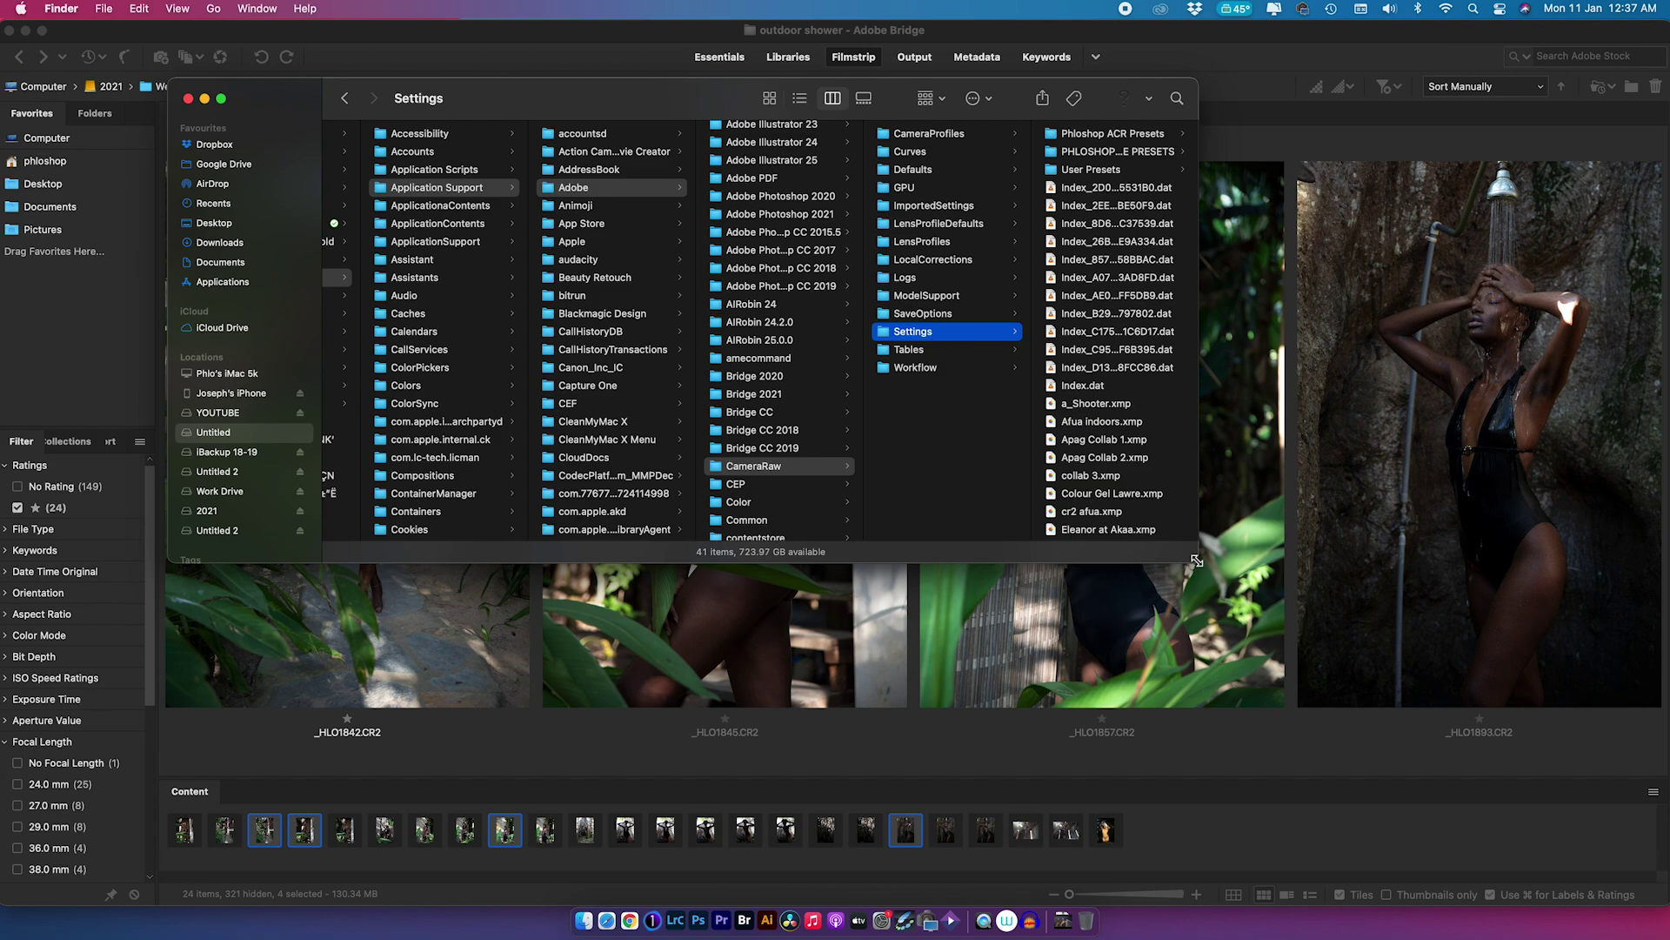
Widen the Finder window and view the contents of the PHLOSHOP ECO TONE PRESETS folder inside Settings.
drag(1198, 561, 1336, 680)
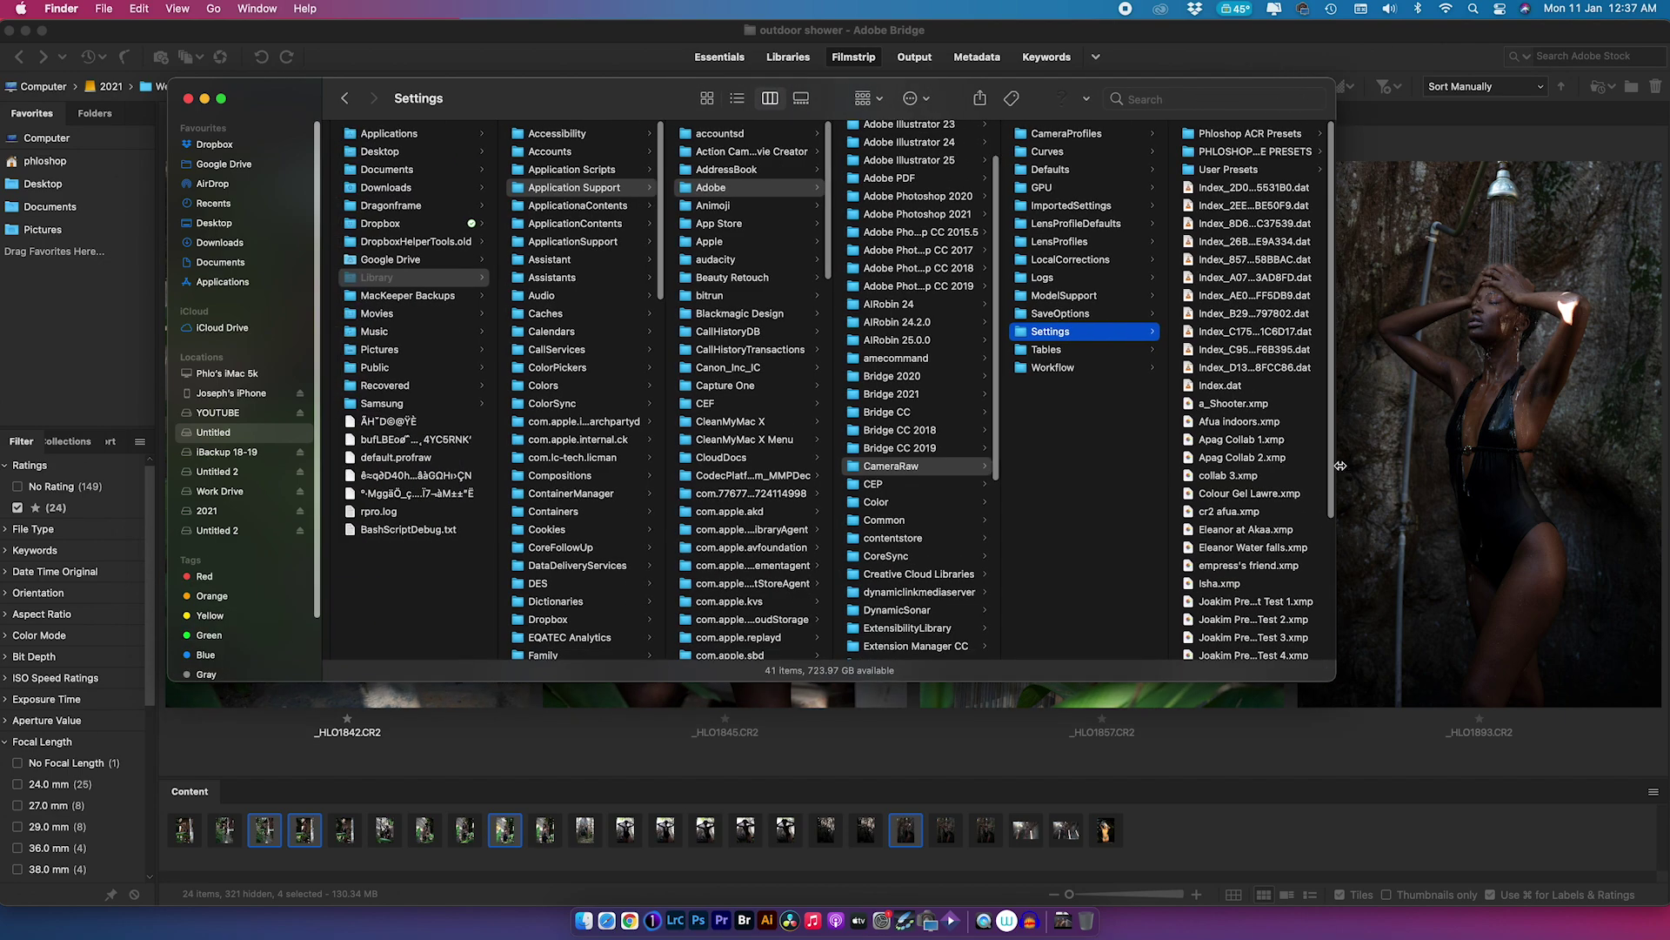
drag(1373, 458, 1454, 456)
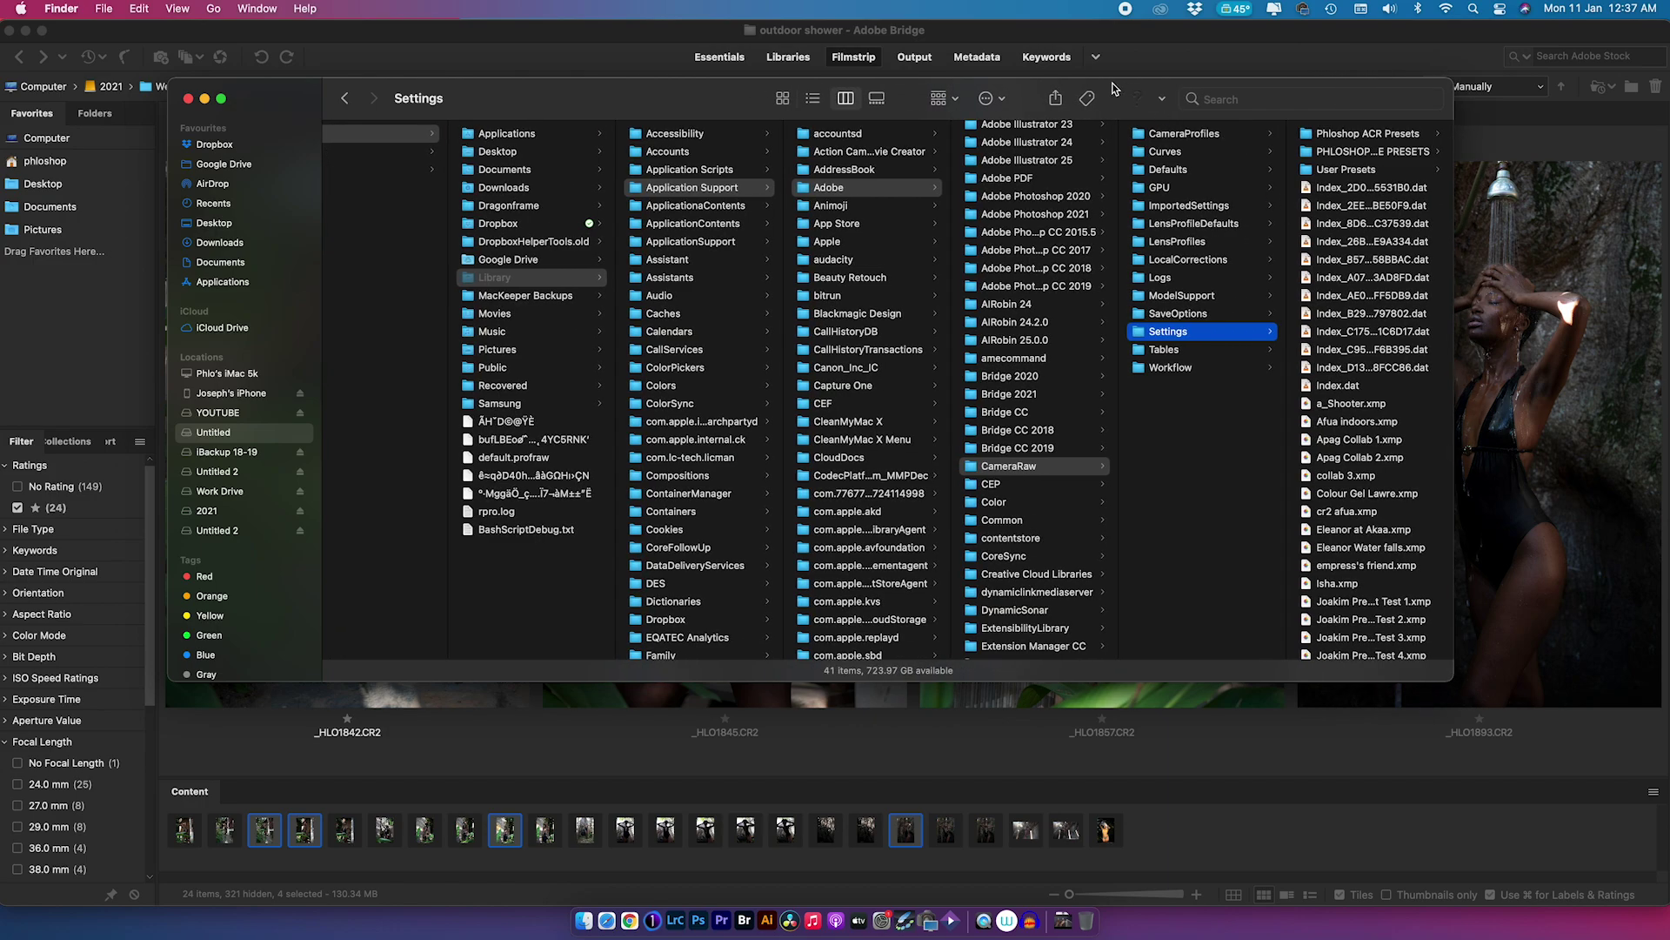
drag(1123, 90, 748, 98)
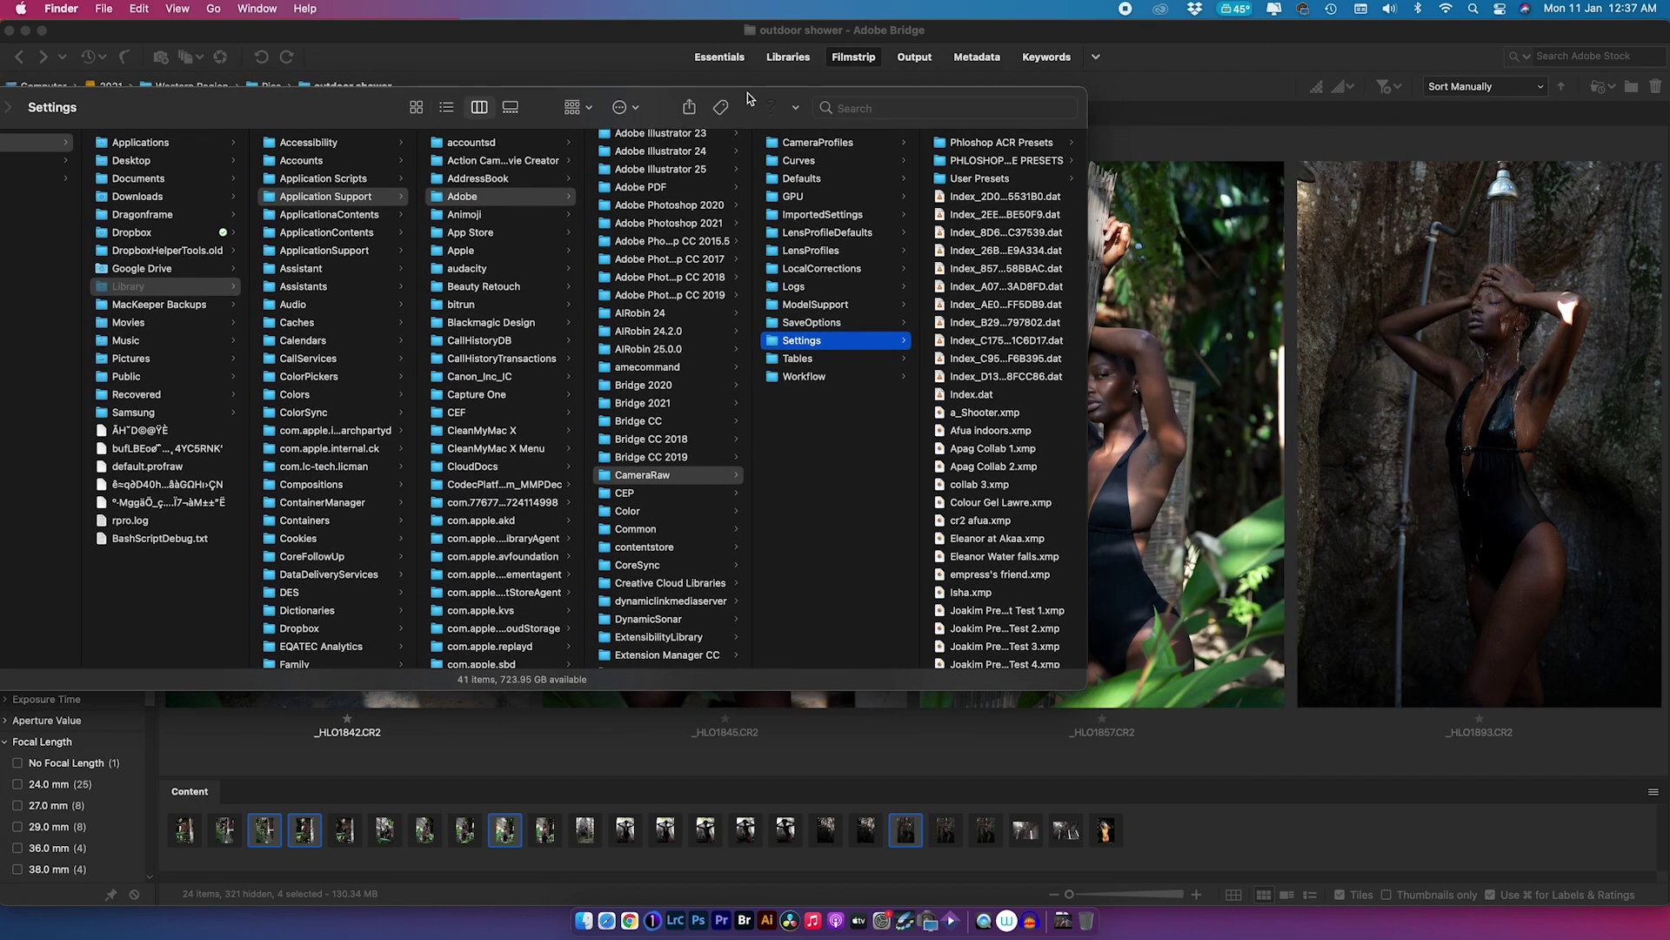
click(1010, 162)
key(Left)
key(Right)
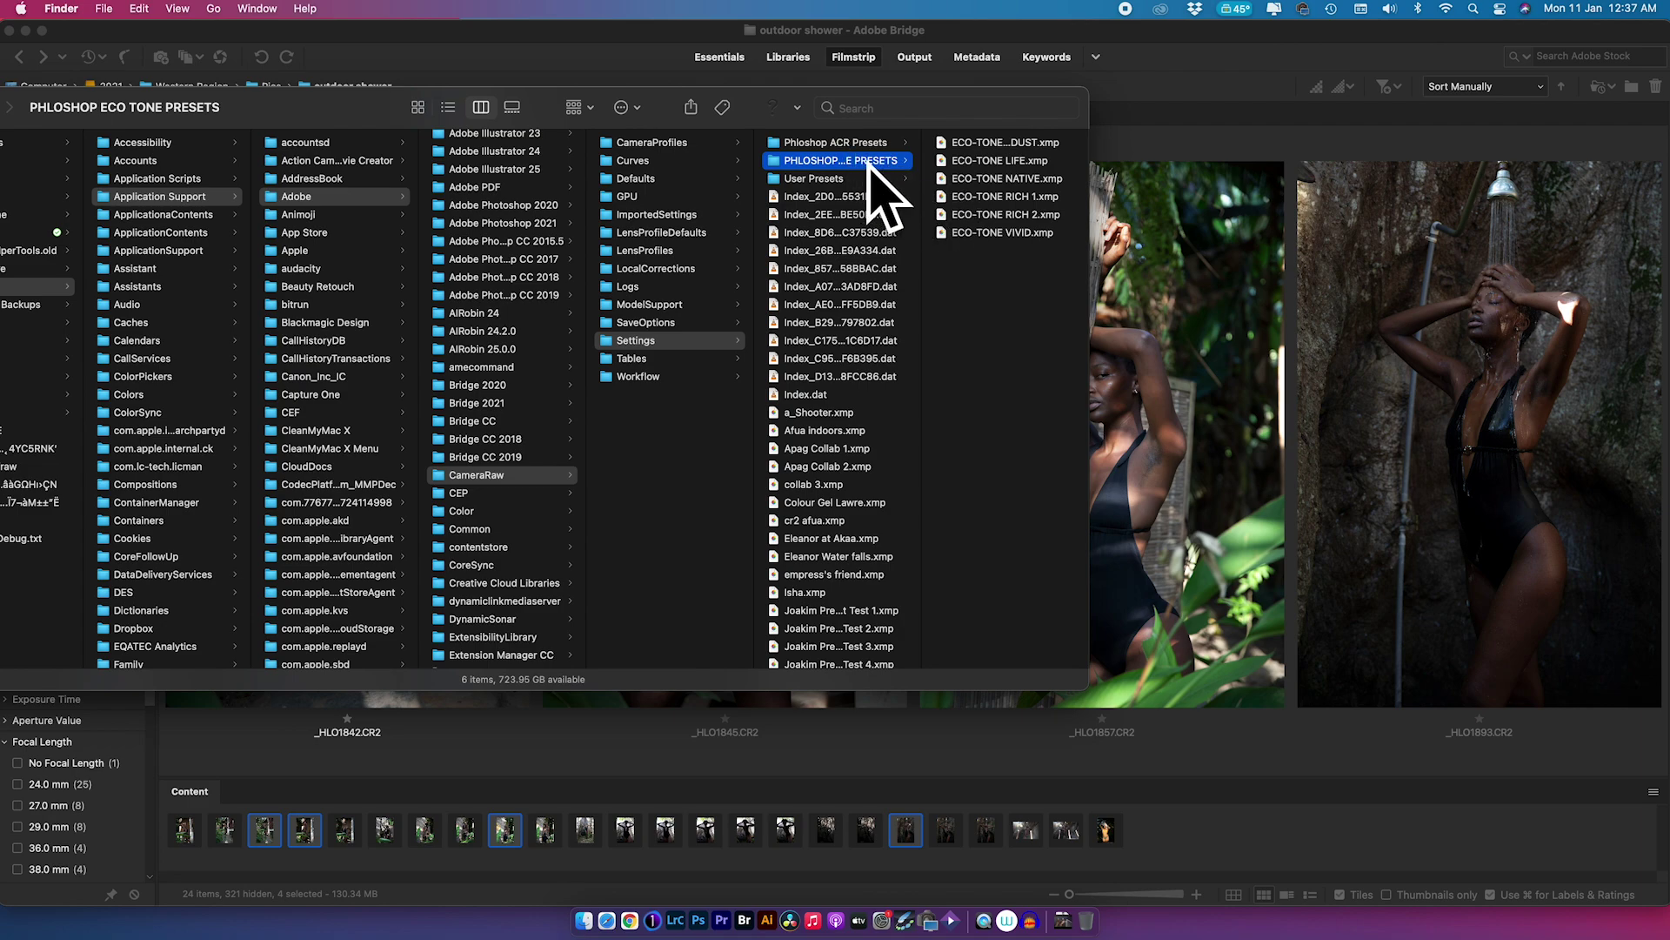
Switch back to Adobe Bridge, open the four selected raw photos in Adobe Photoshop 2021, and widen the Camera Raw window.
click(1203, 56)
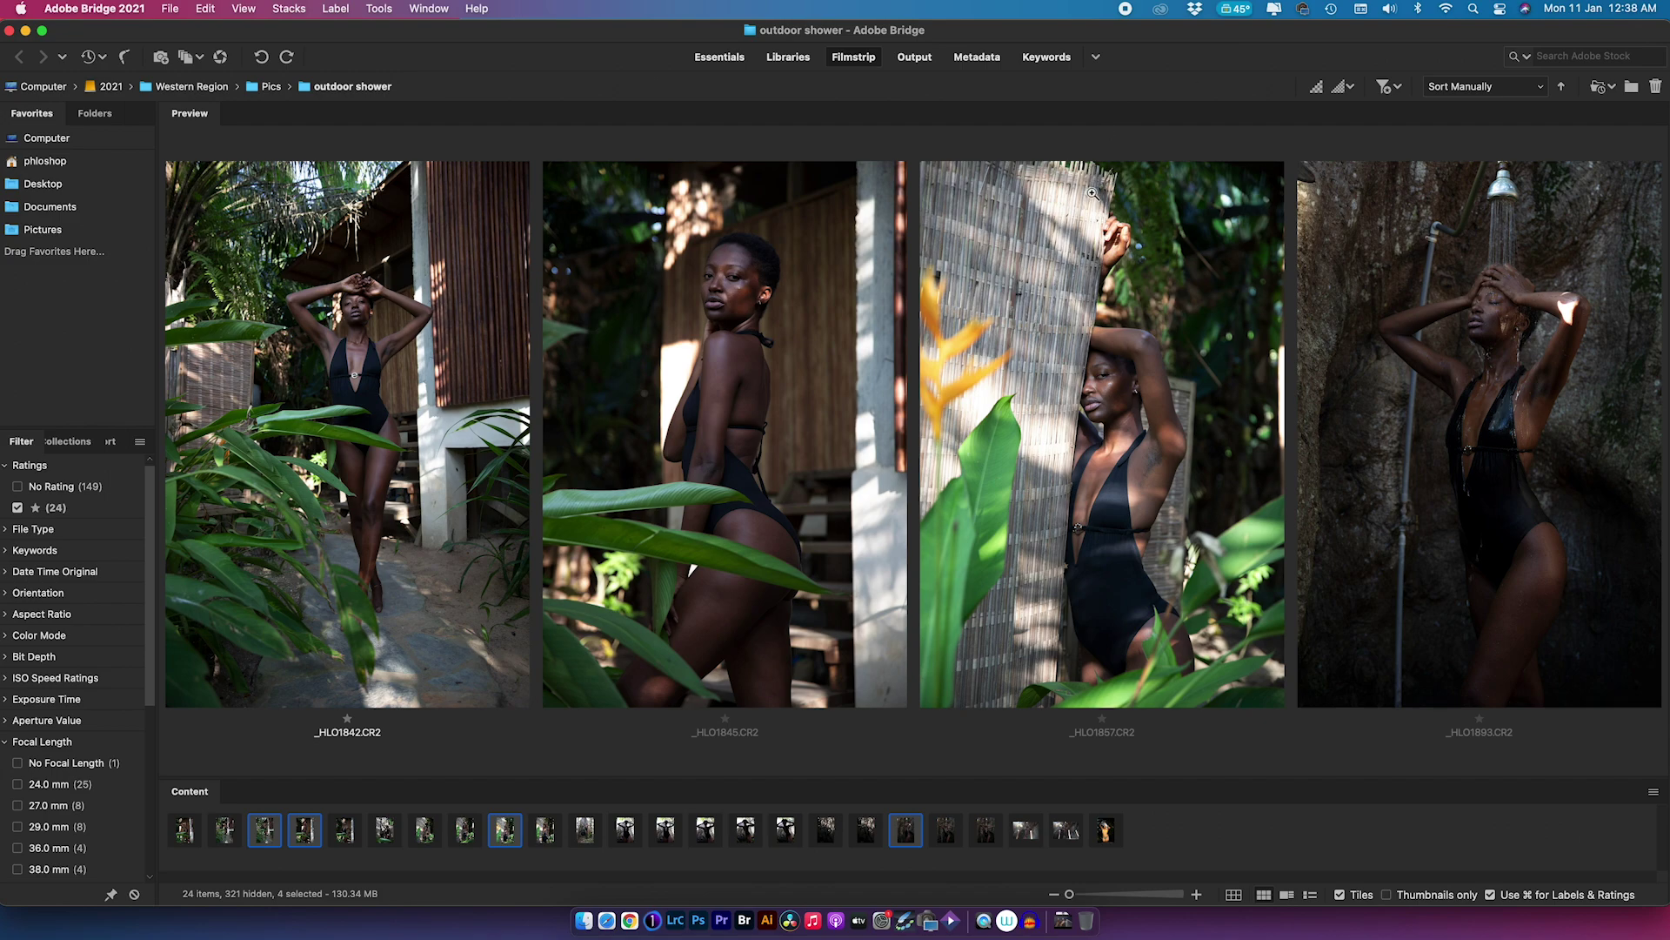
right_click(271, 837)
mouse_move(386, 394)
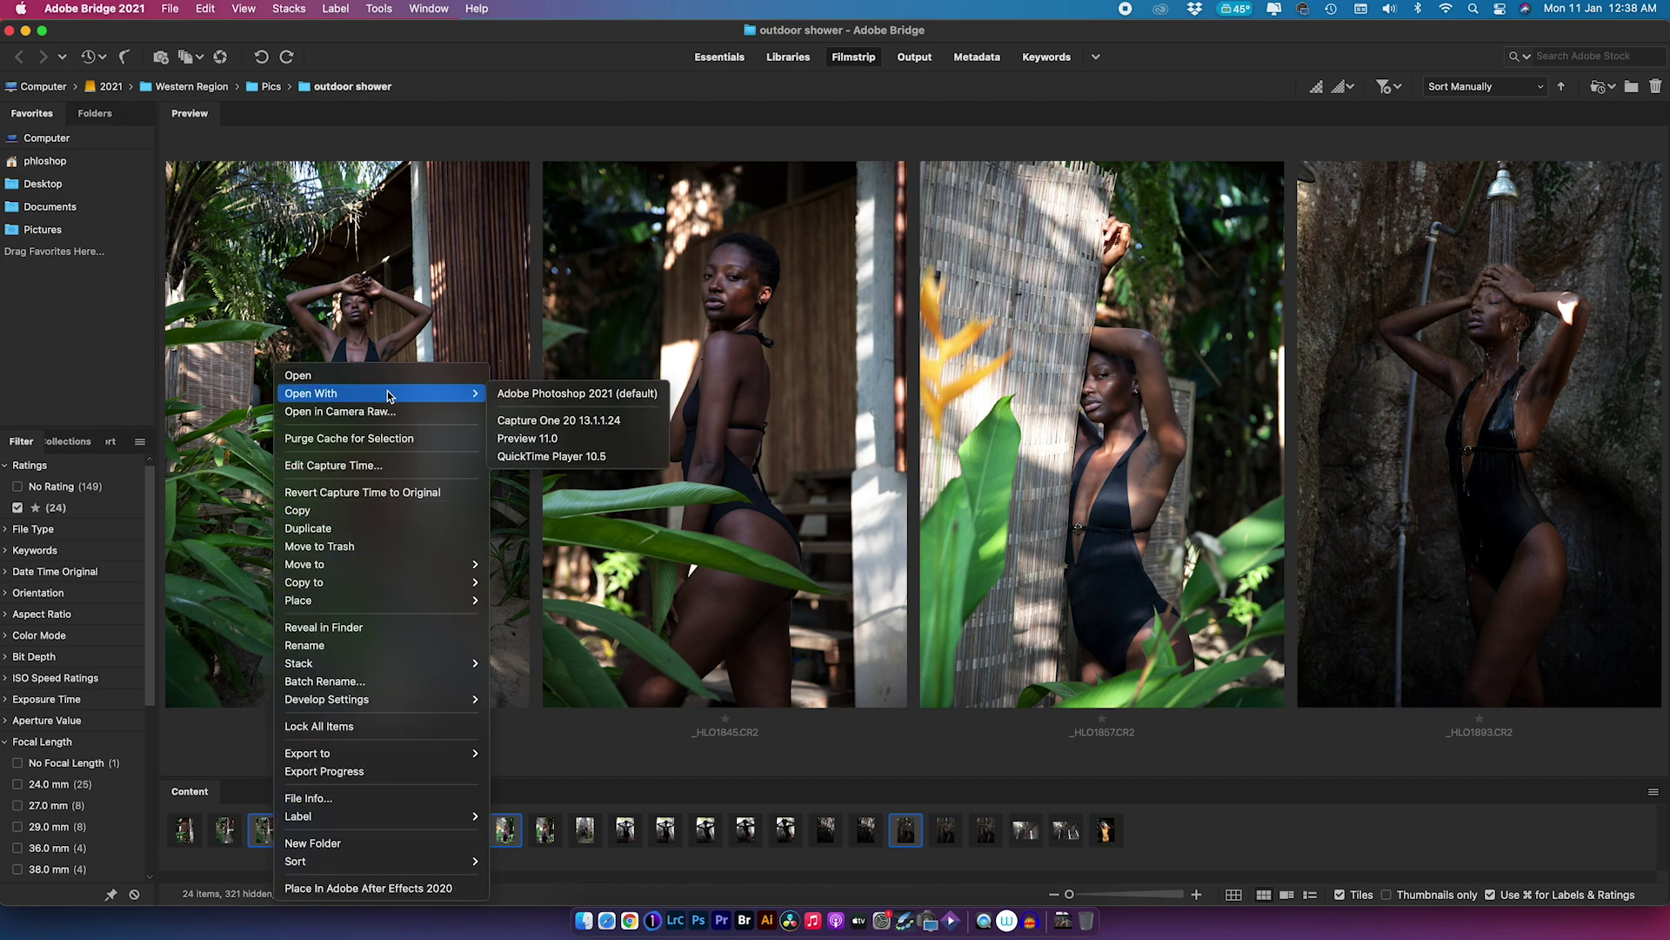
click(569, 393)
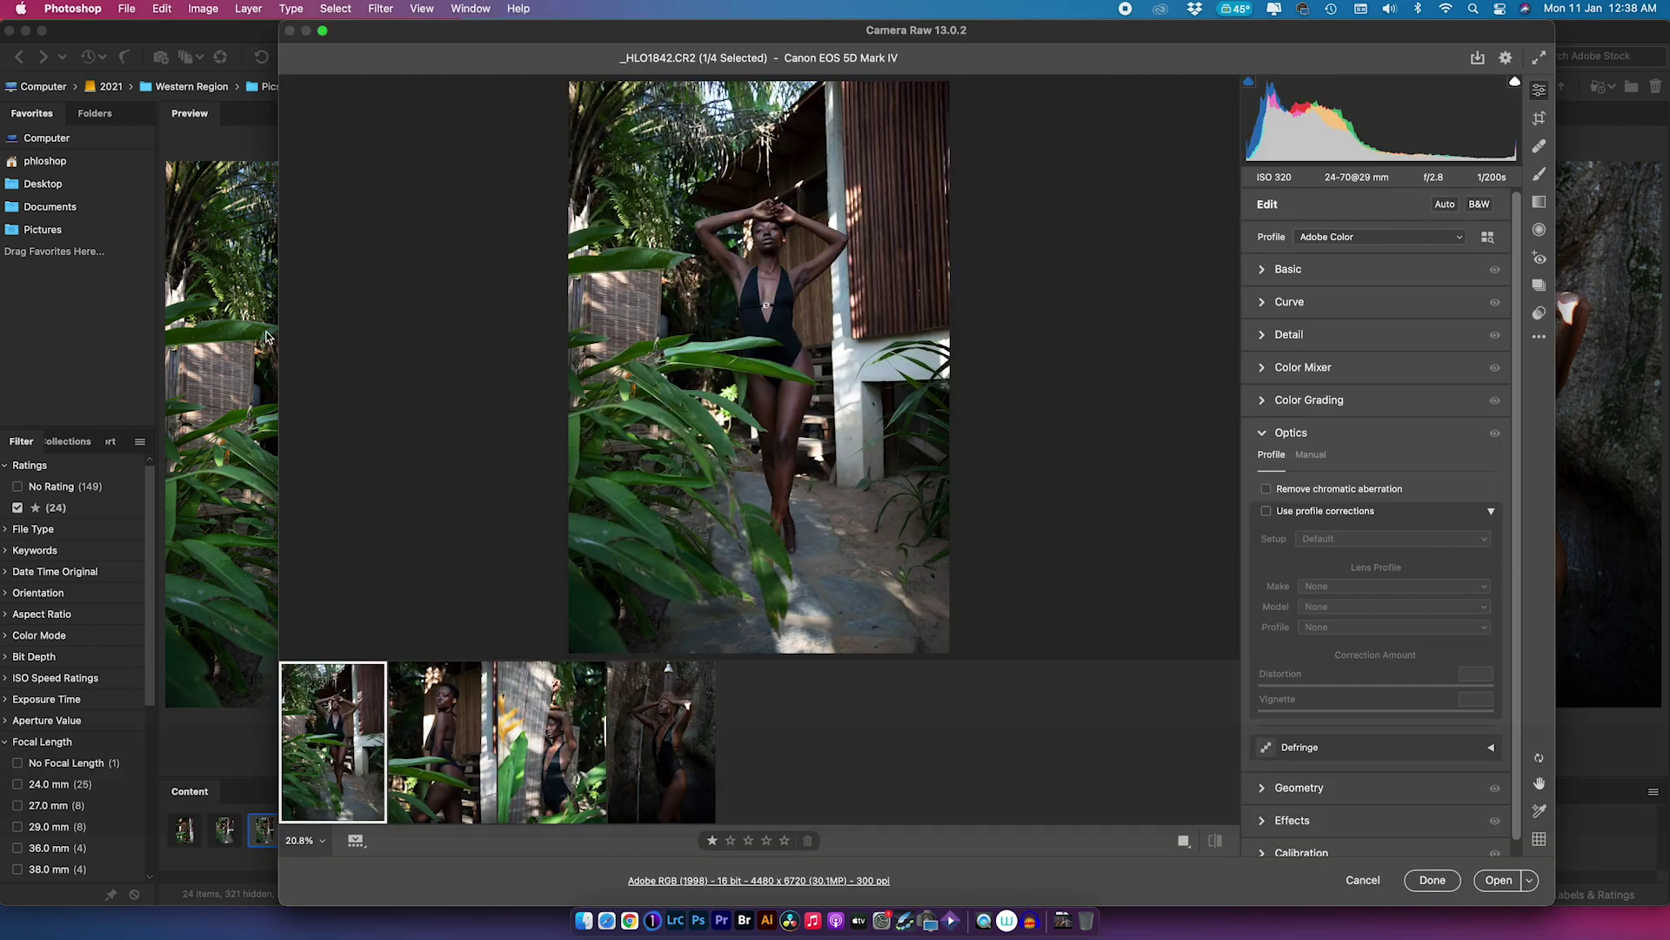
drag(280, 333, 14, 332)
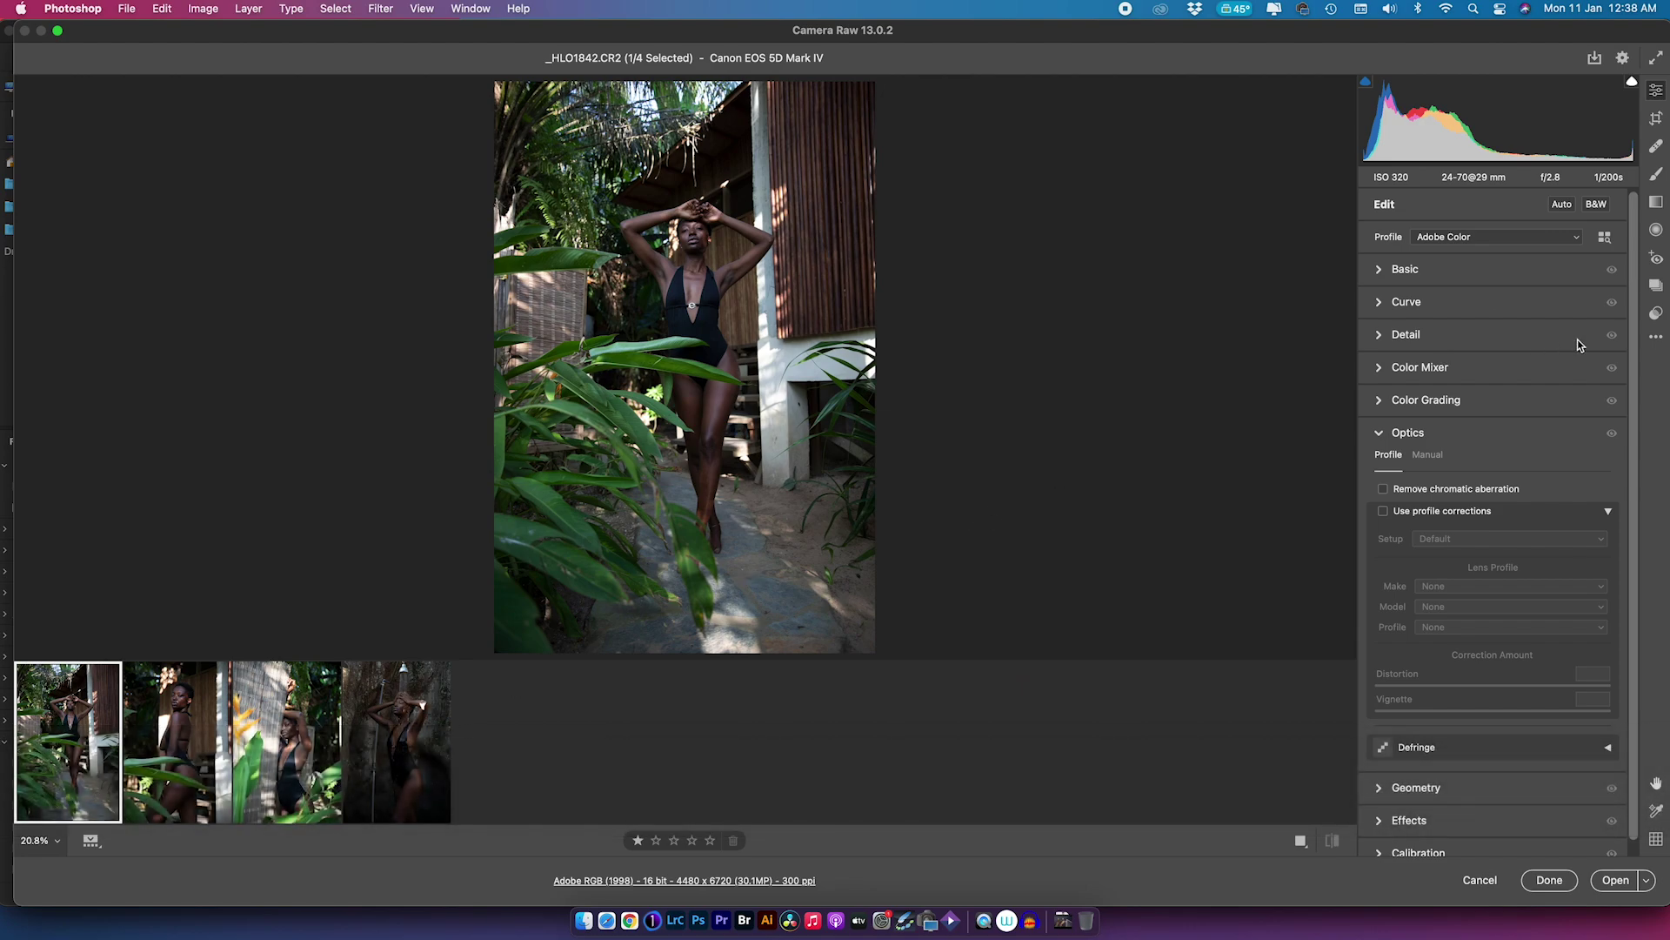
Show the Camera Raw presets with the User Presets group collapsed and the Phloshop Eco Presets group expanded.
click(1656, 316)
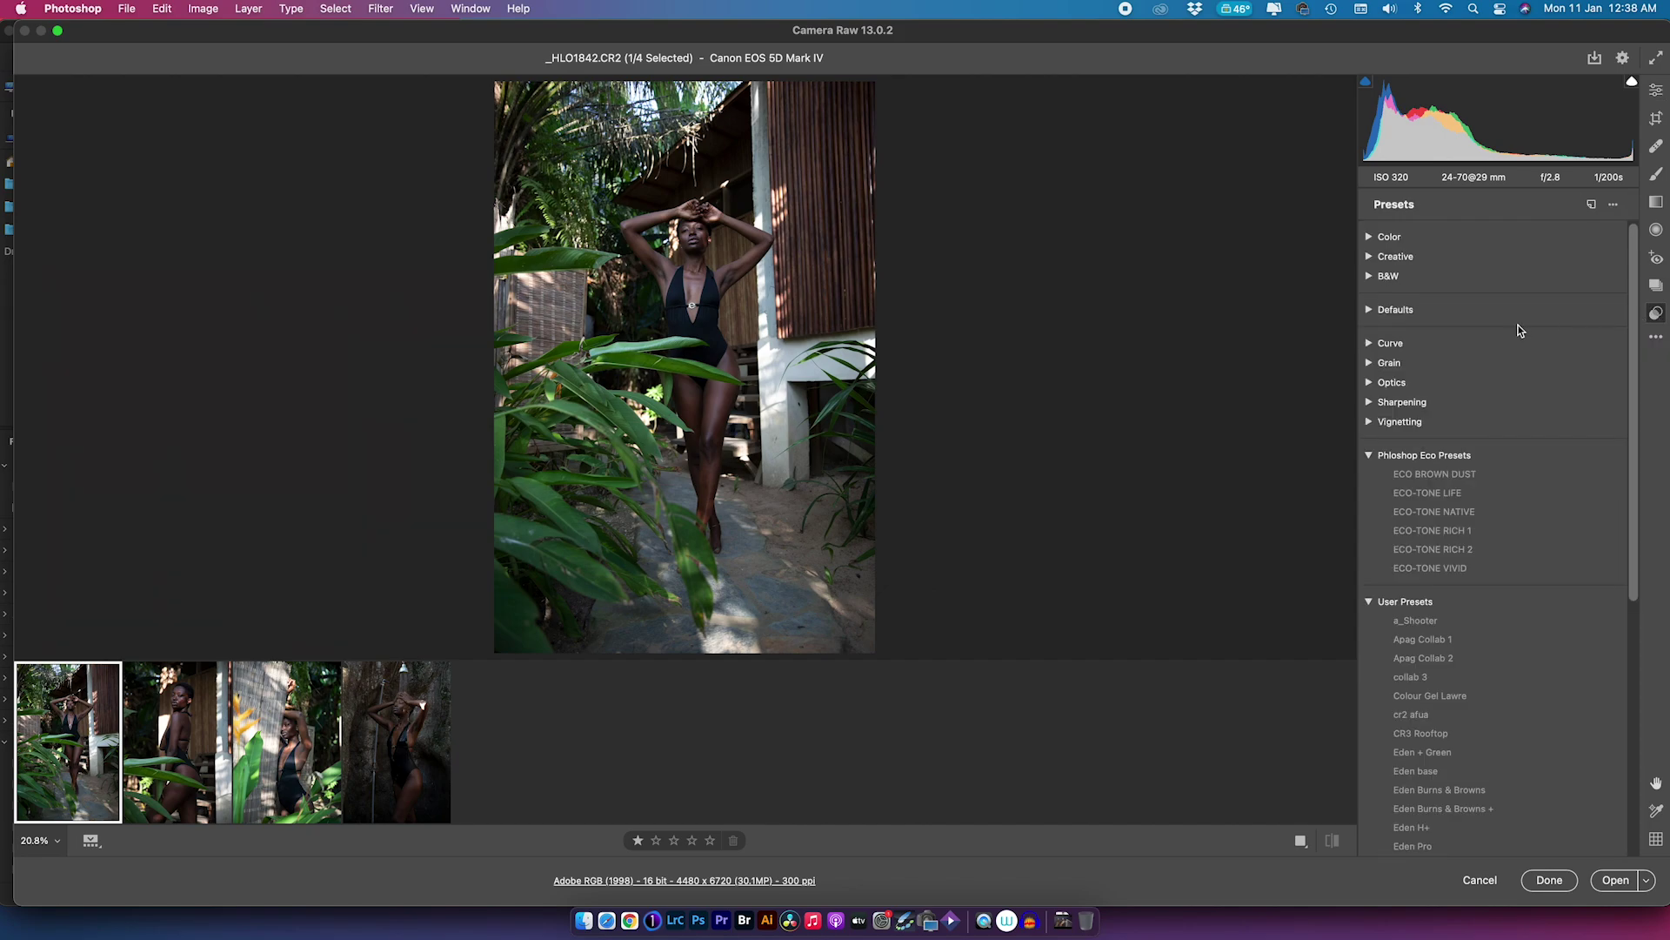
click(1370, 456)
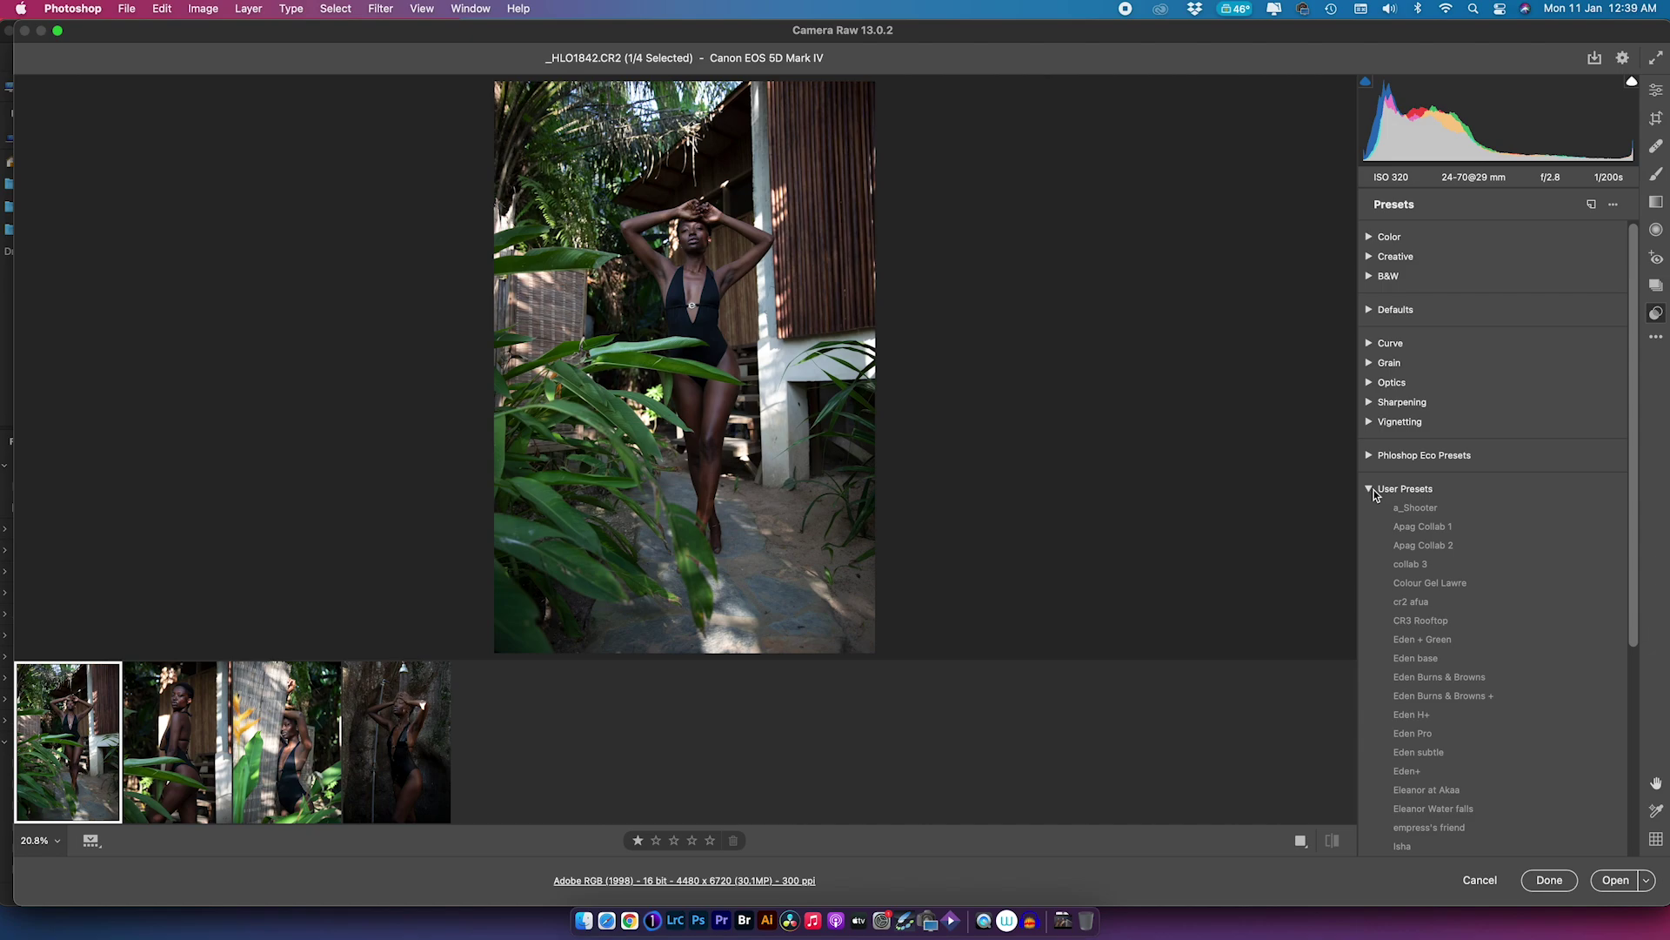
right_click(1427, 529)
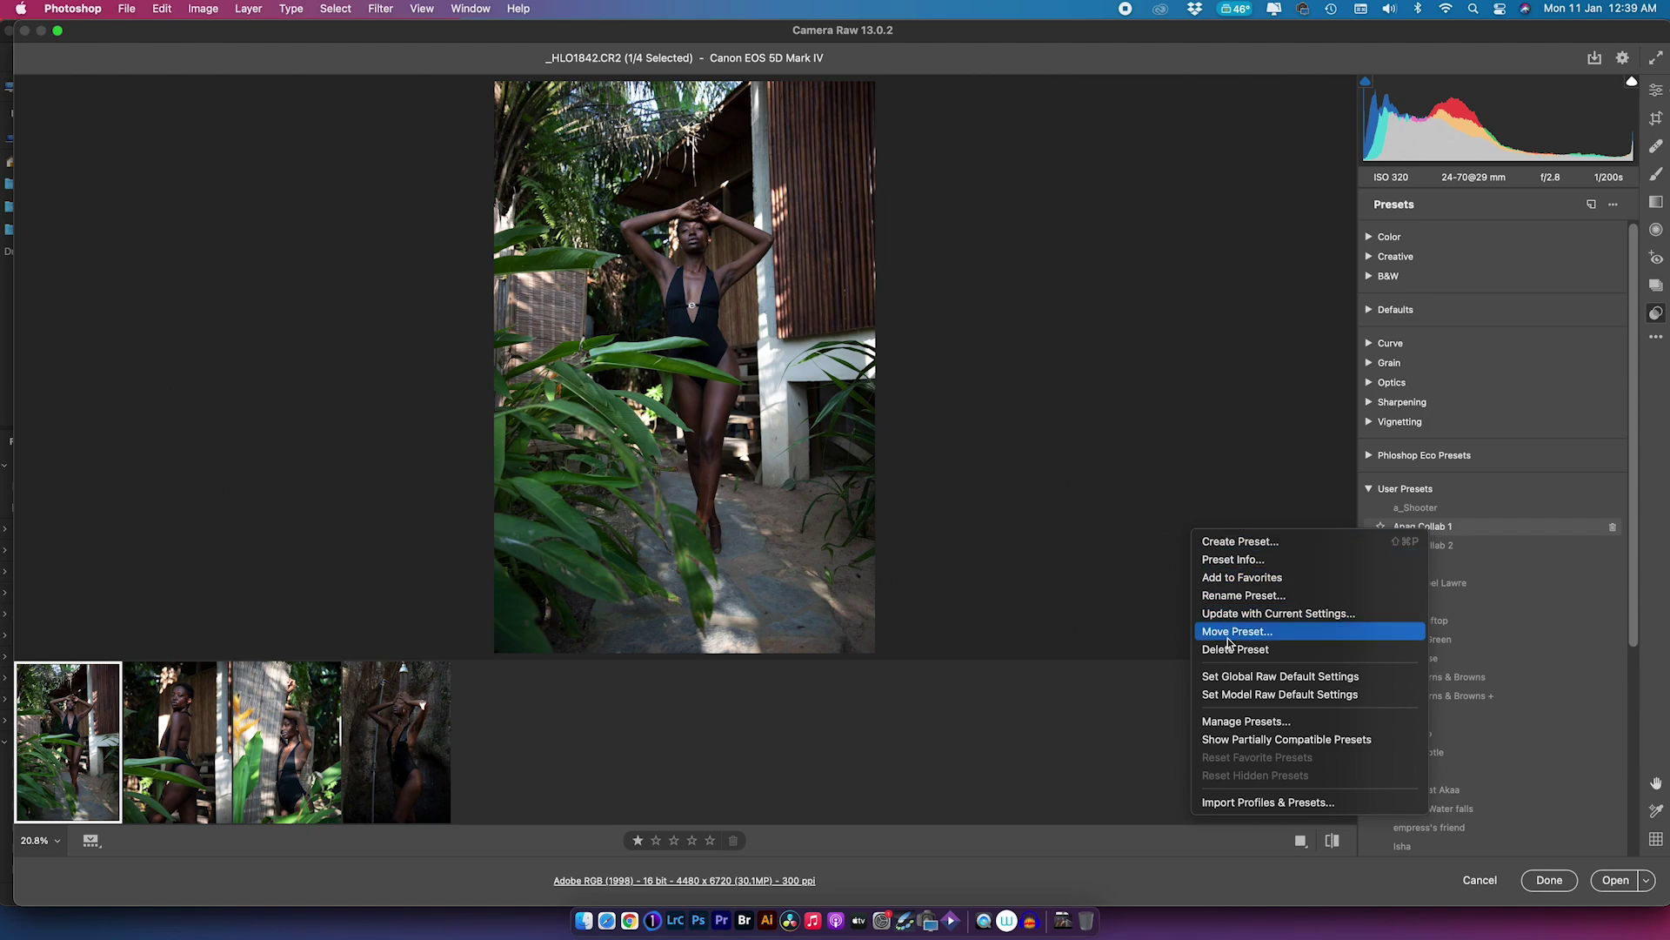
key(Escape)
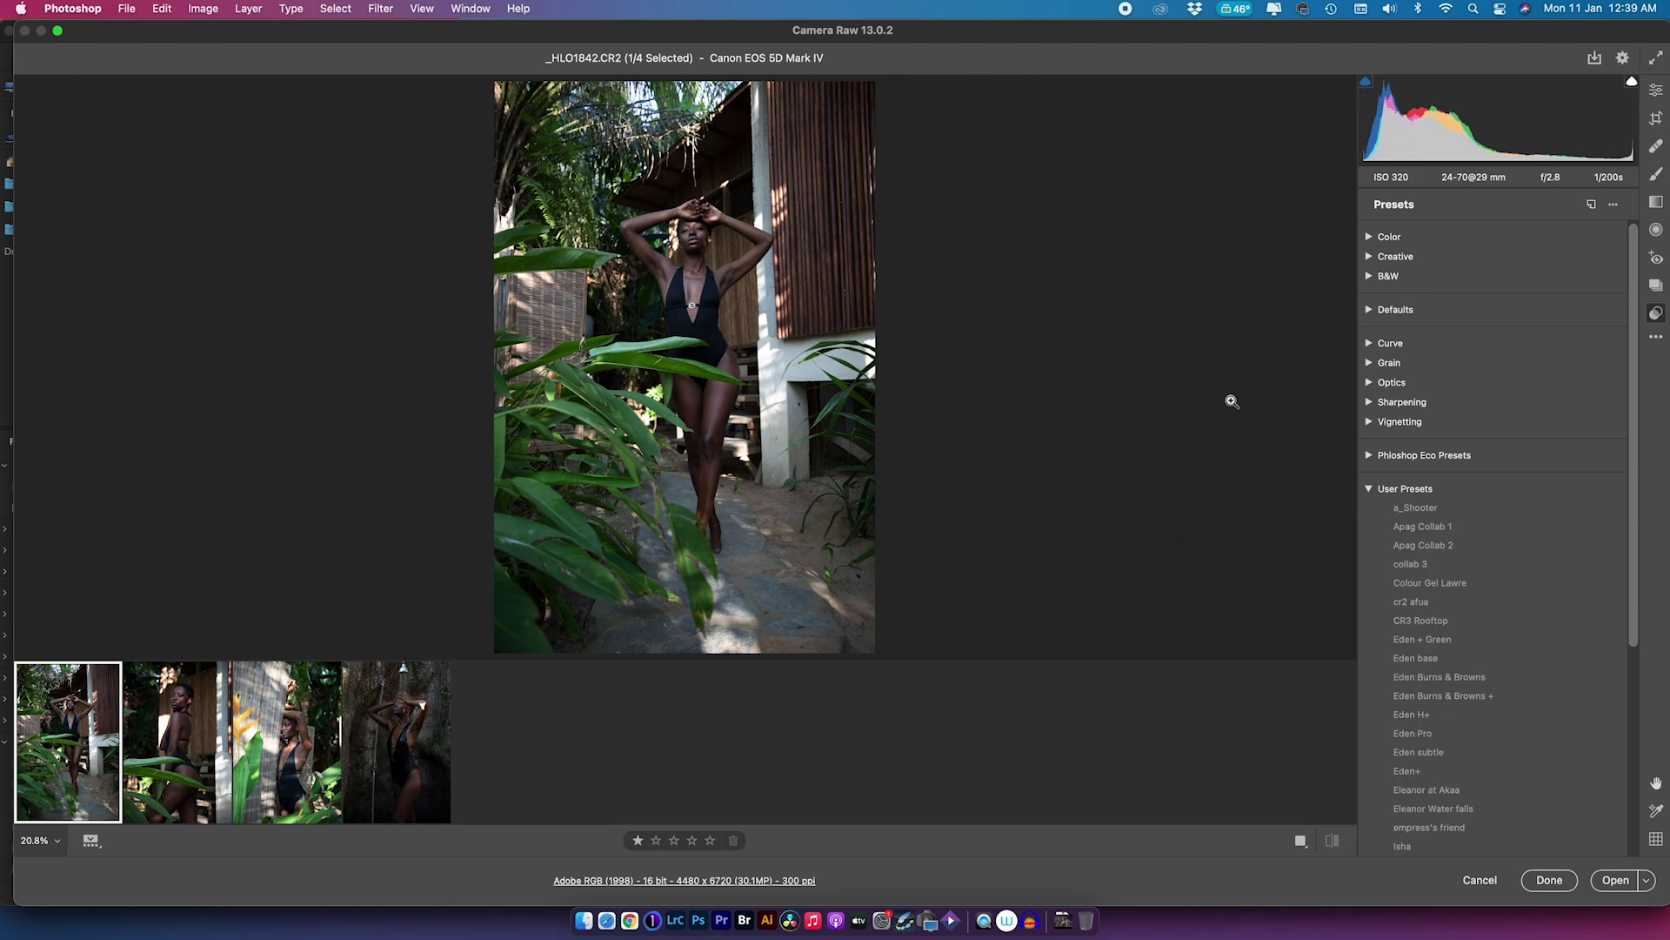
click(1369, 487)
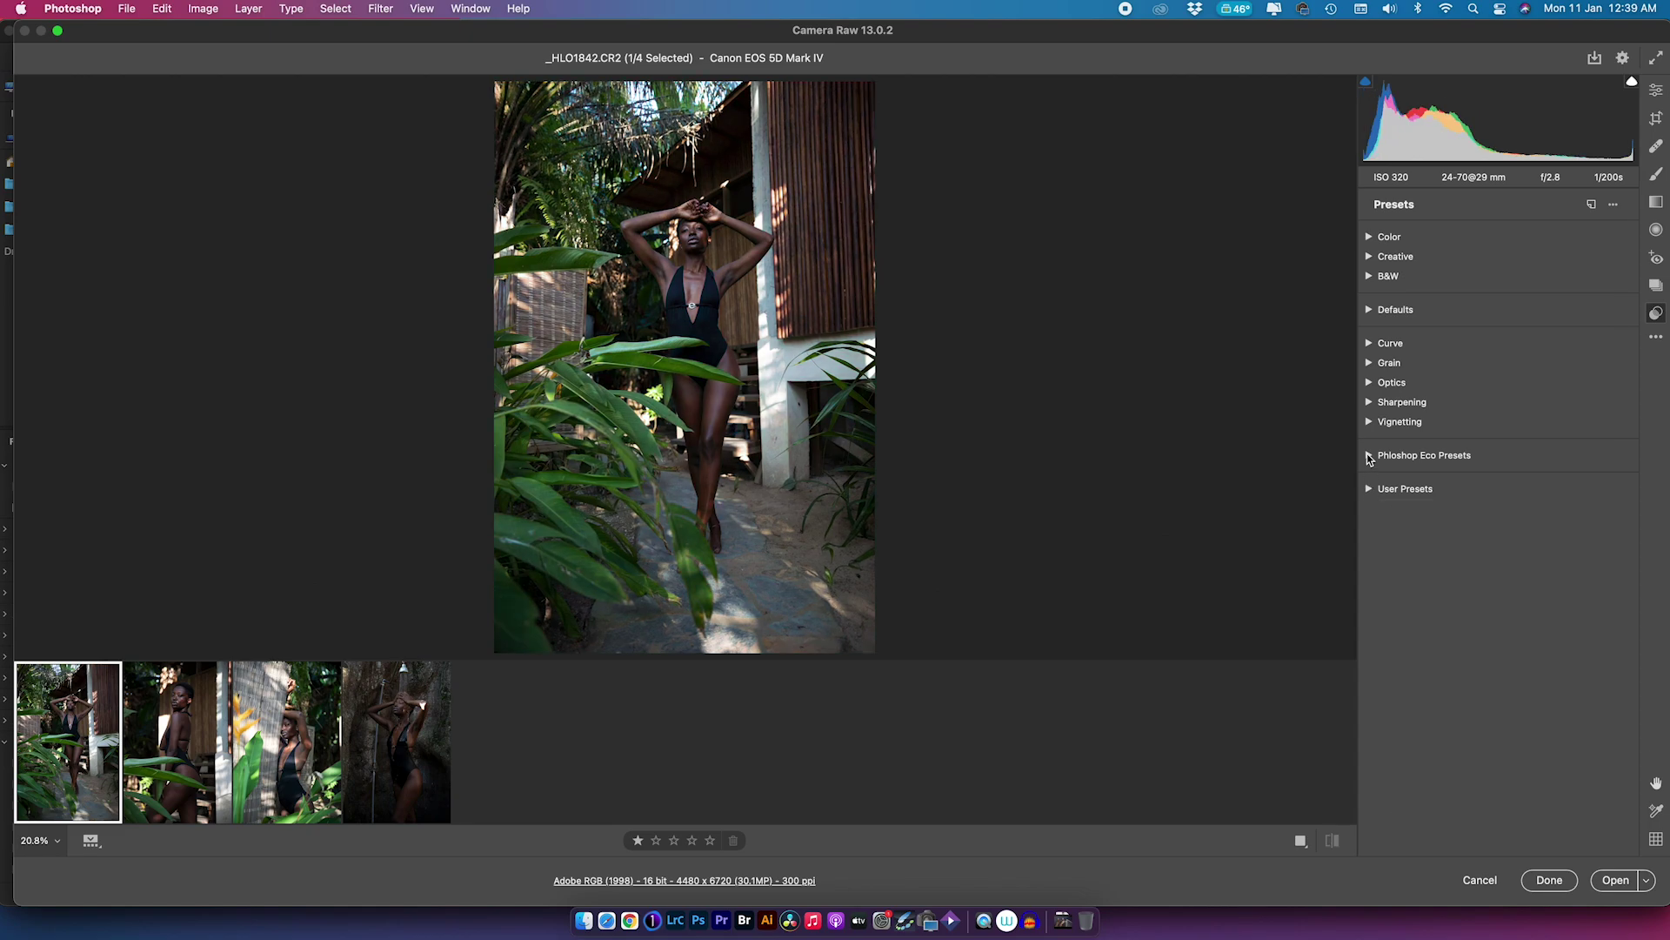
click(1368, 456)
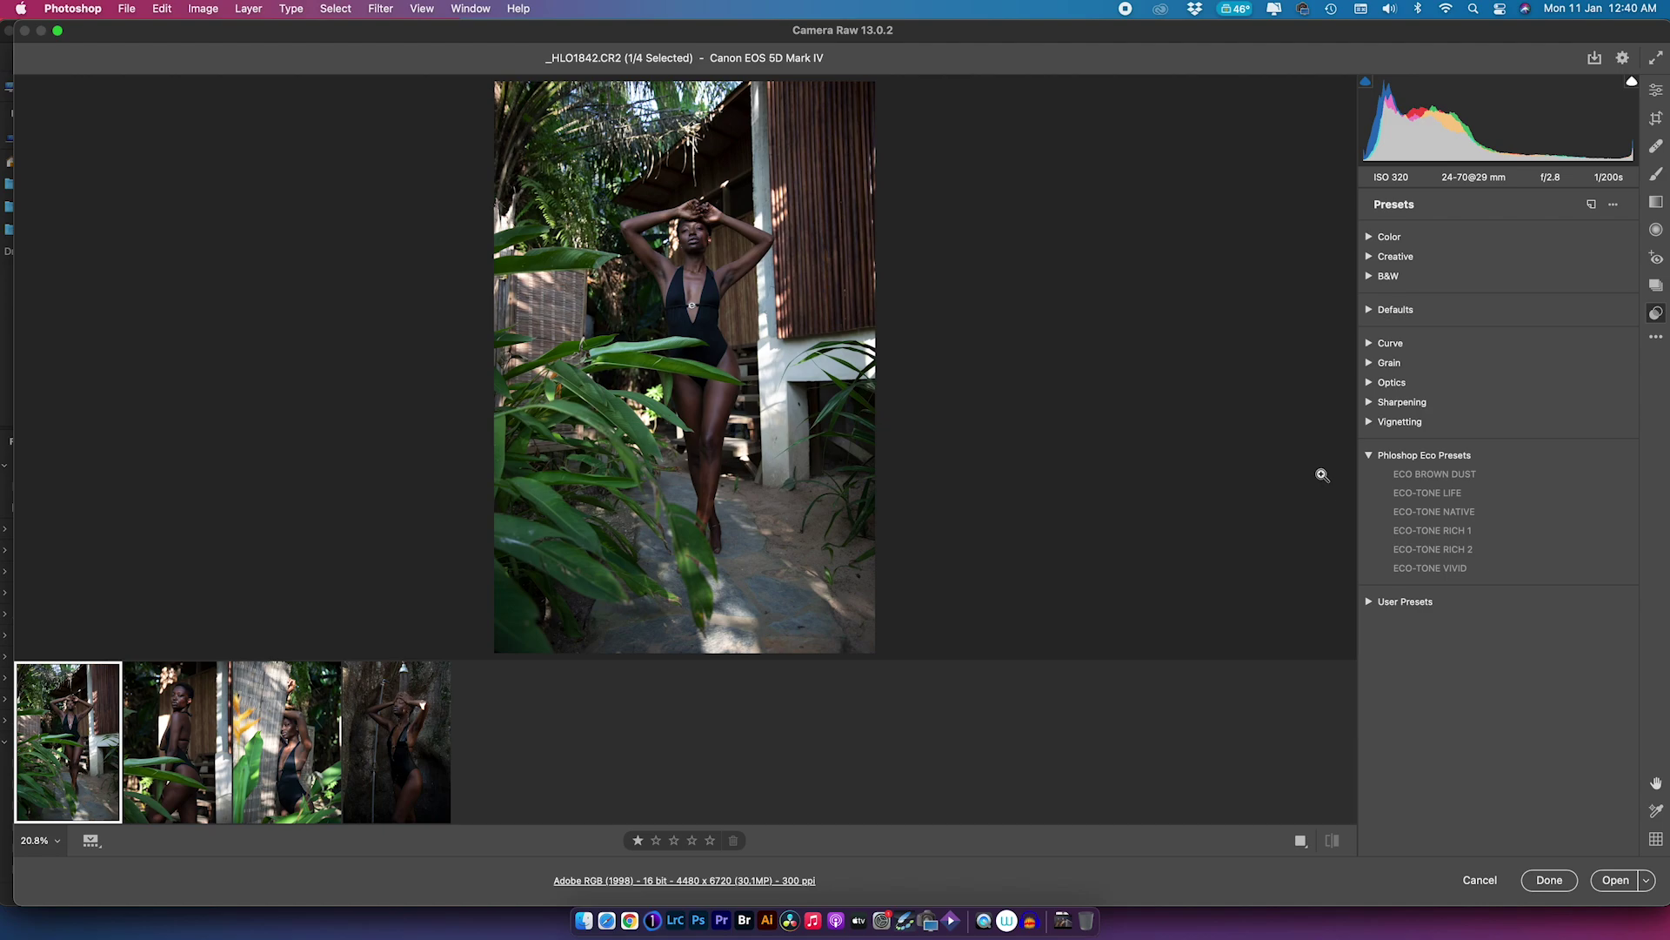
Try the ECO BROWN DUST preset on photo _HLO1842.CR2, then reset its adjustments.
click(1423, 478)
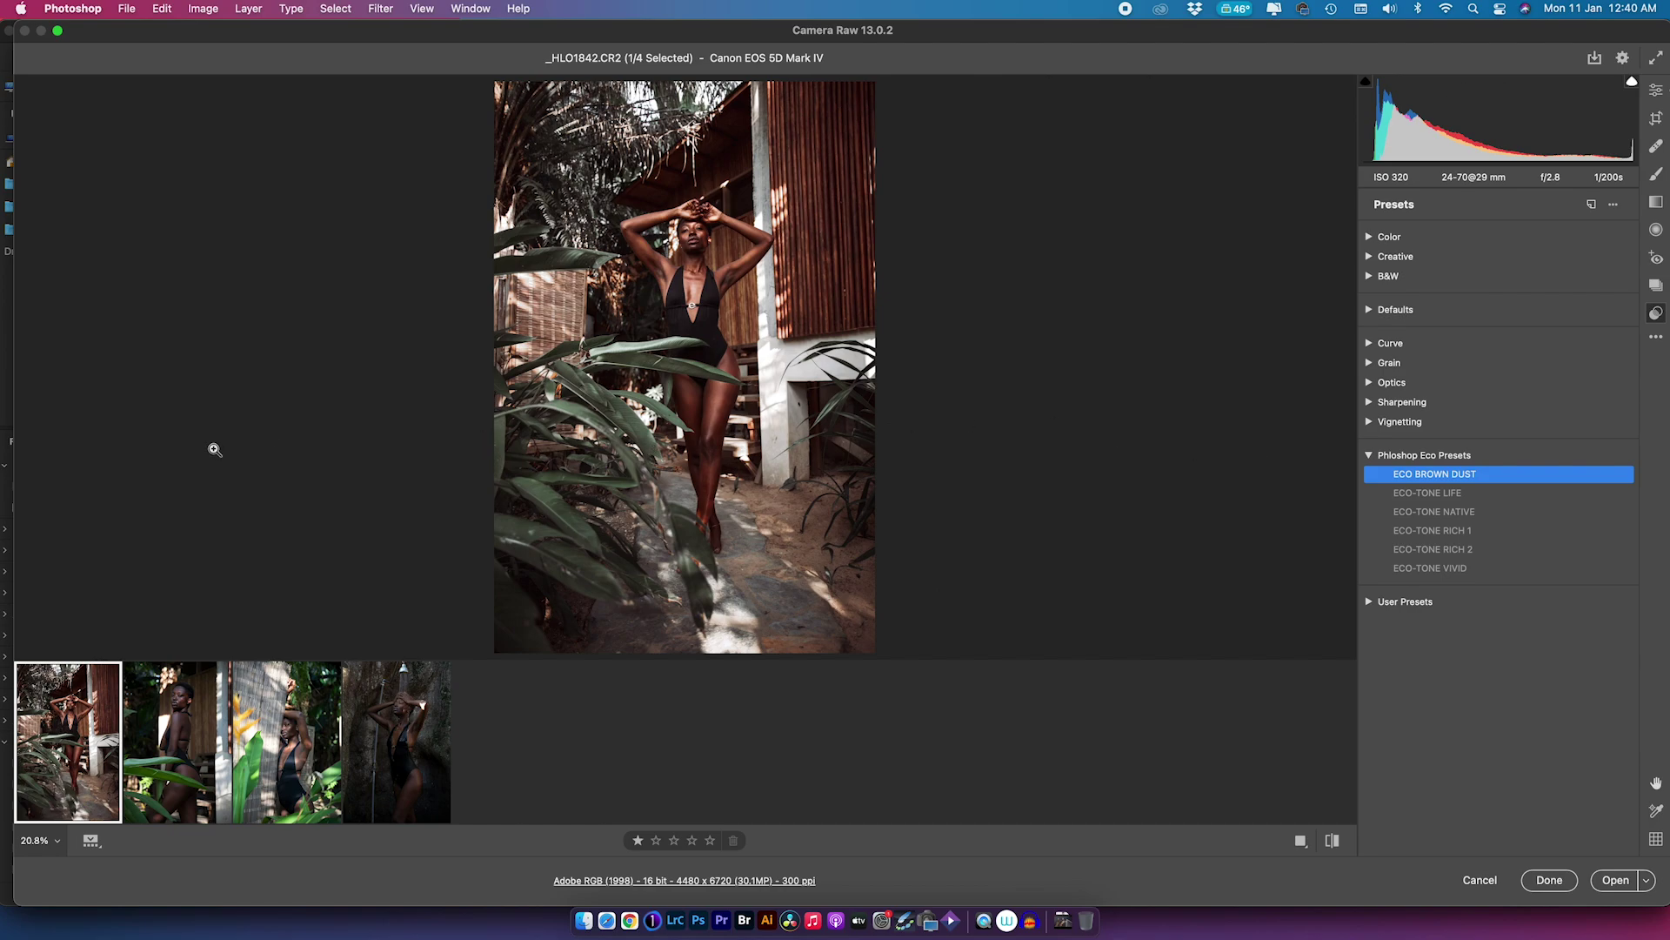
mouse_move(49, 737)
key(alt)
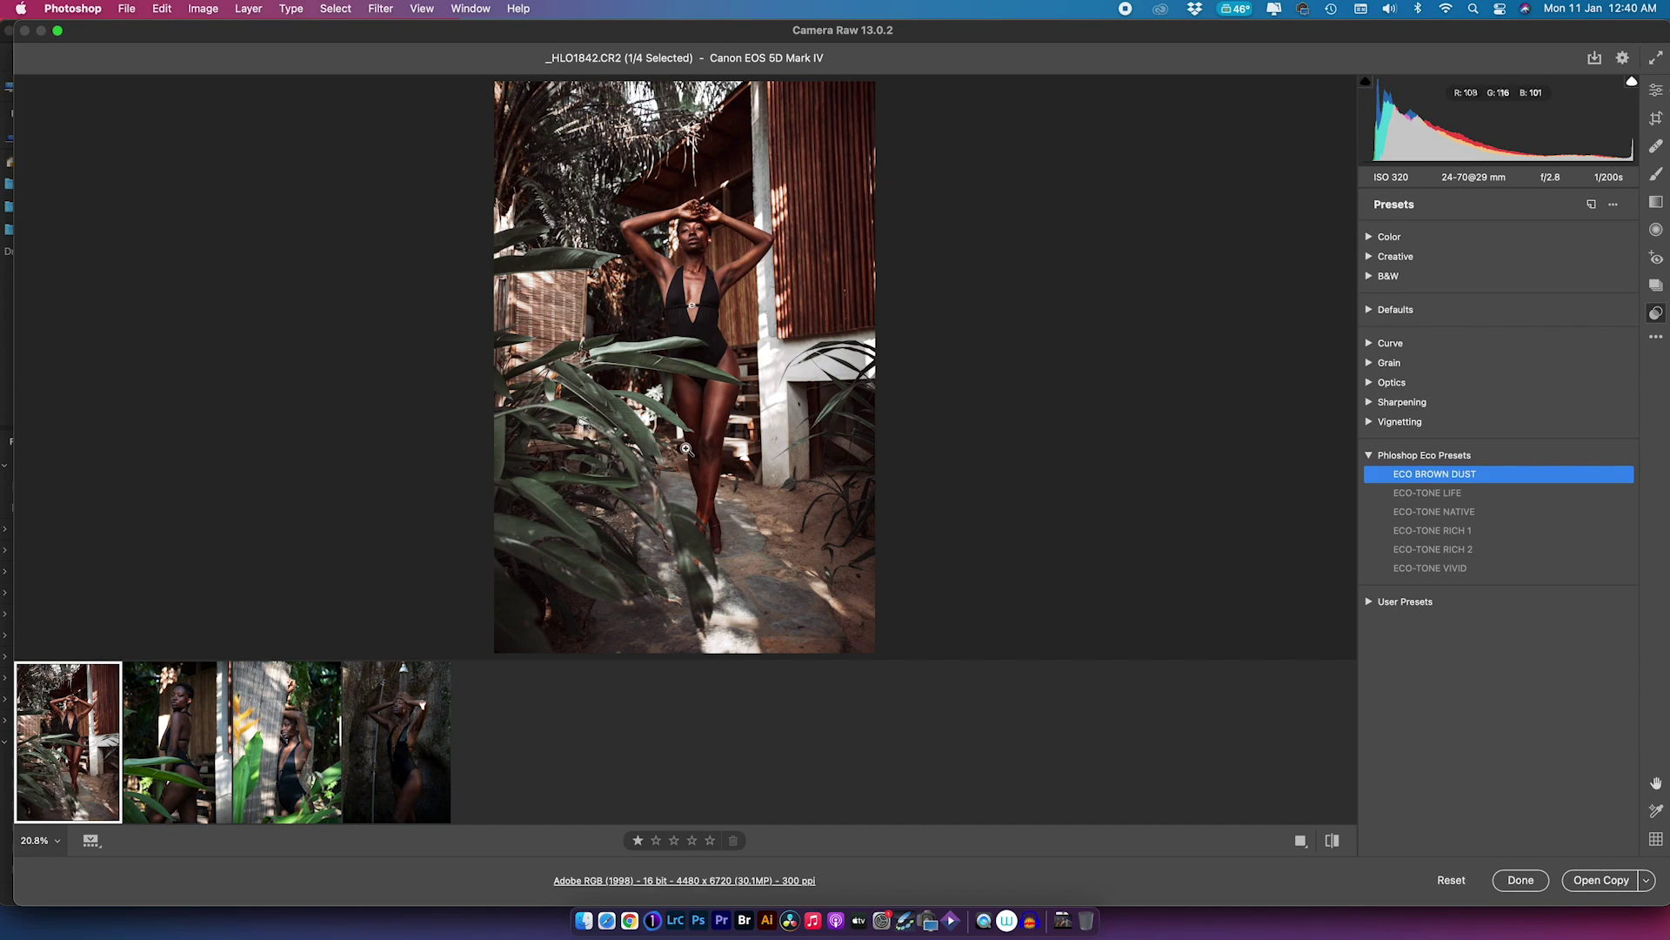
alt+click(1451, 880)
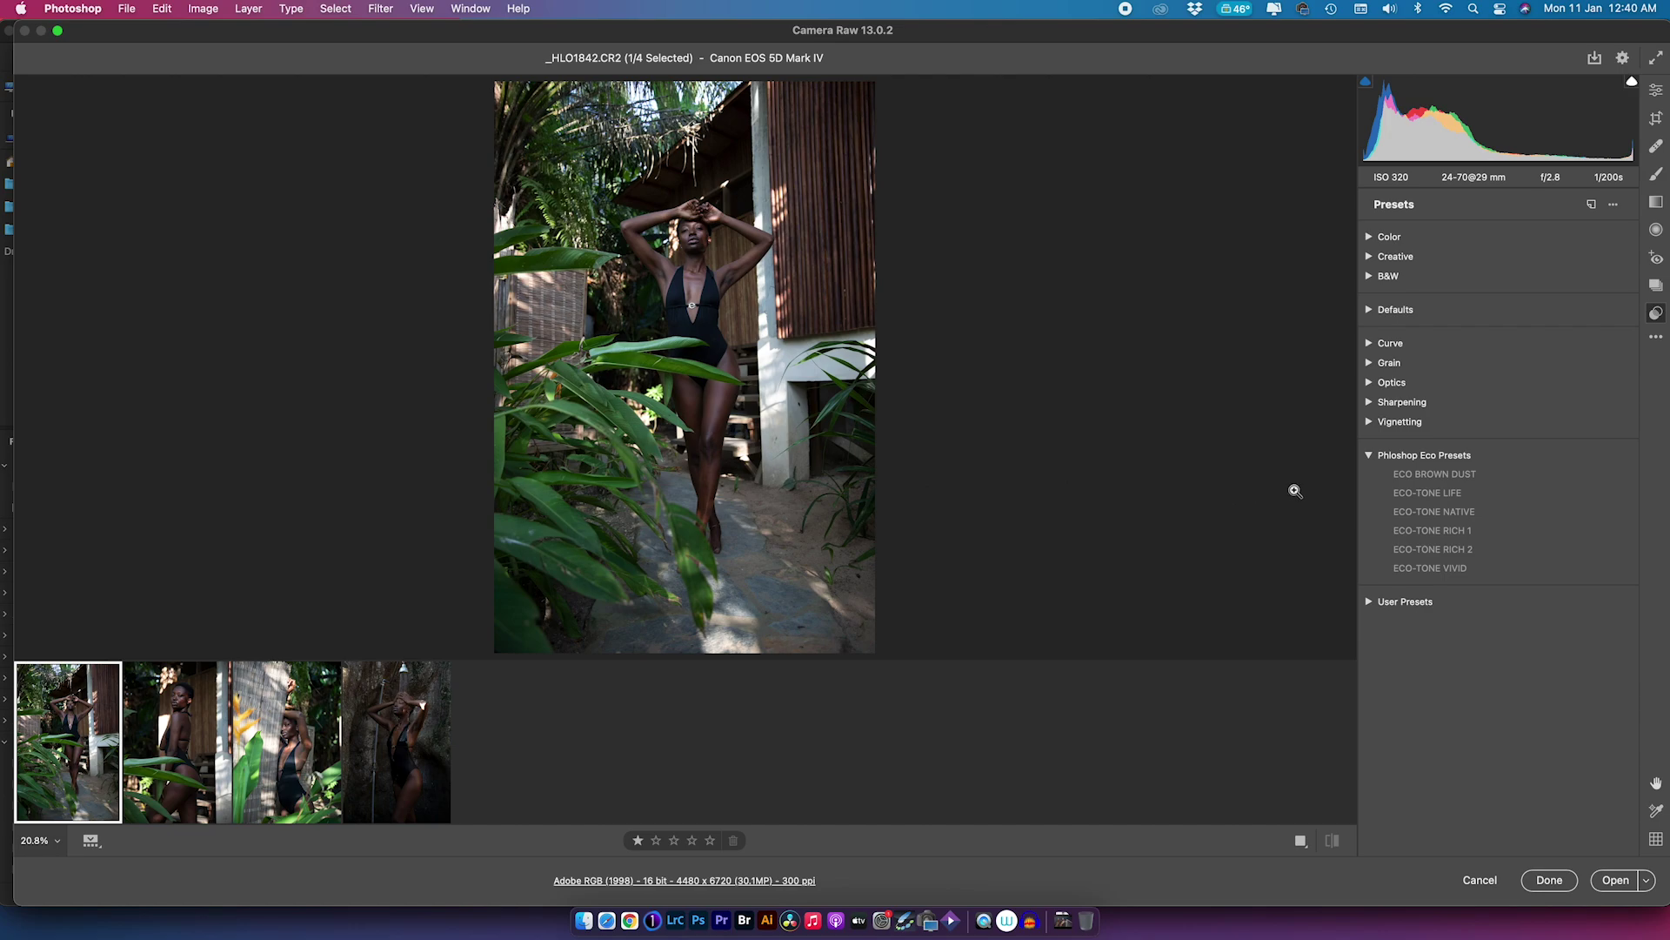
Apply the ECO BROWN DUST preset to _HLO1842.CR2 and the ECO-TONE VIVID preset to _HLO1845.CR2.
click(1426, 494)
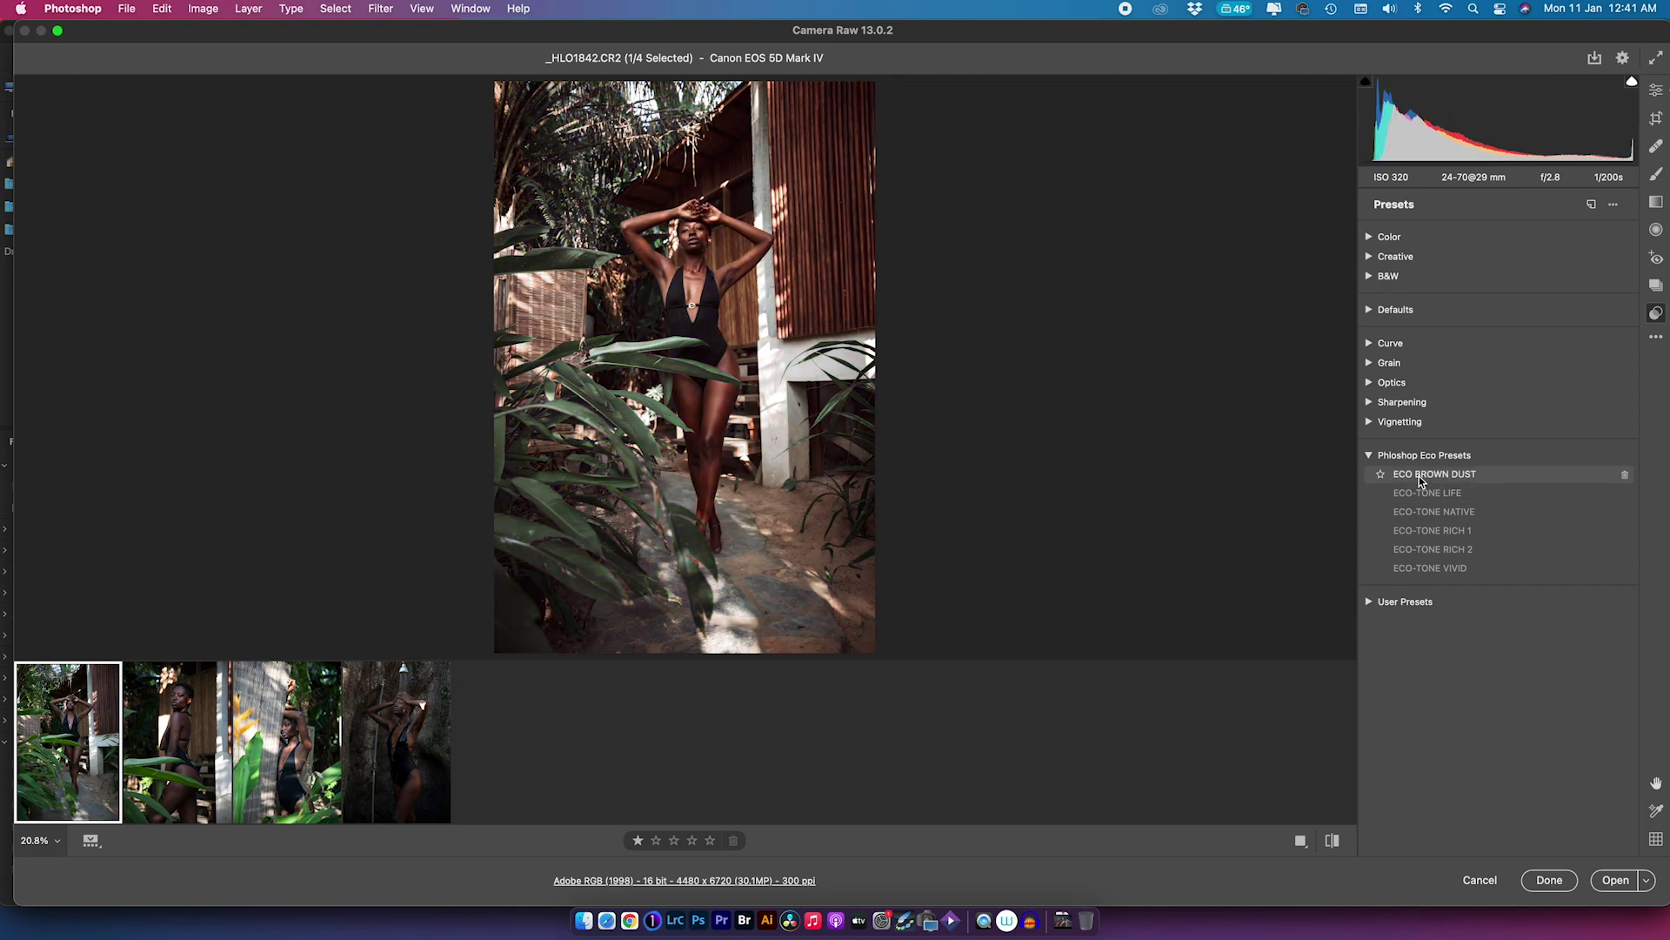
click(1421, 477)
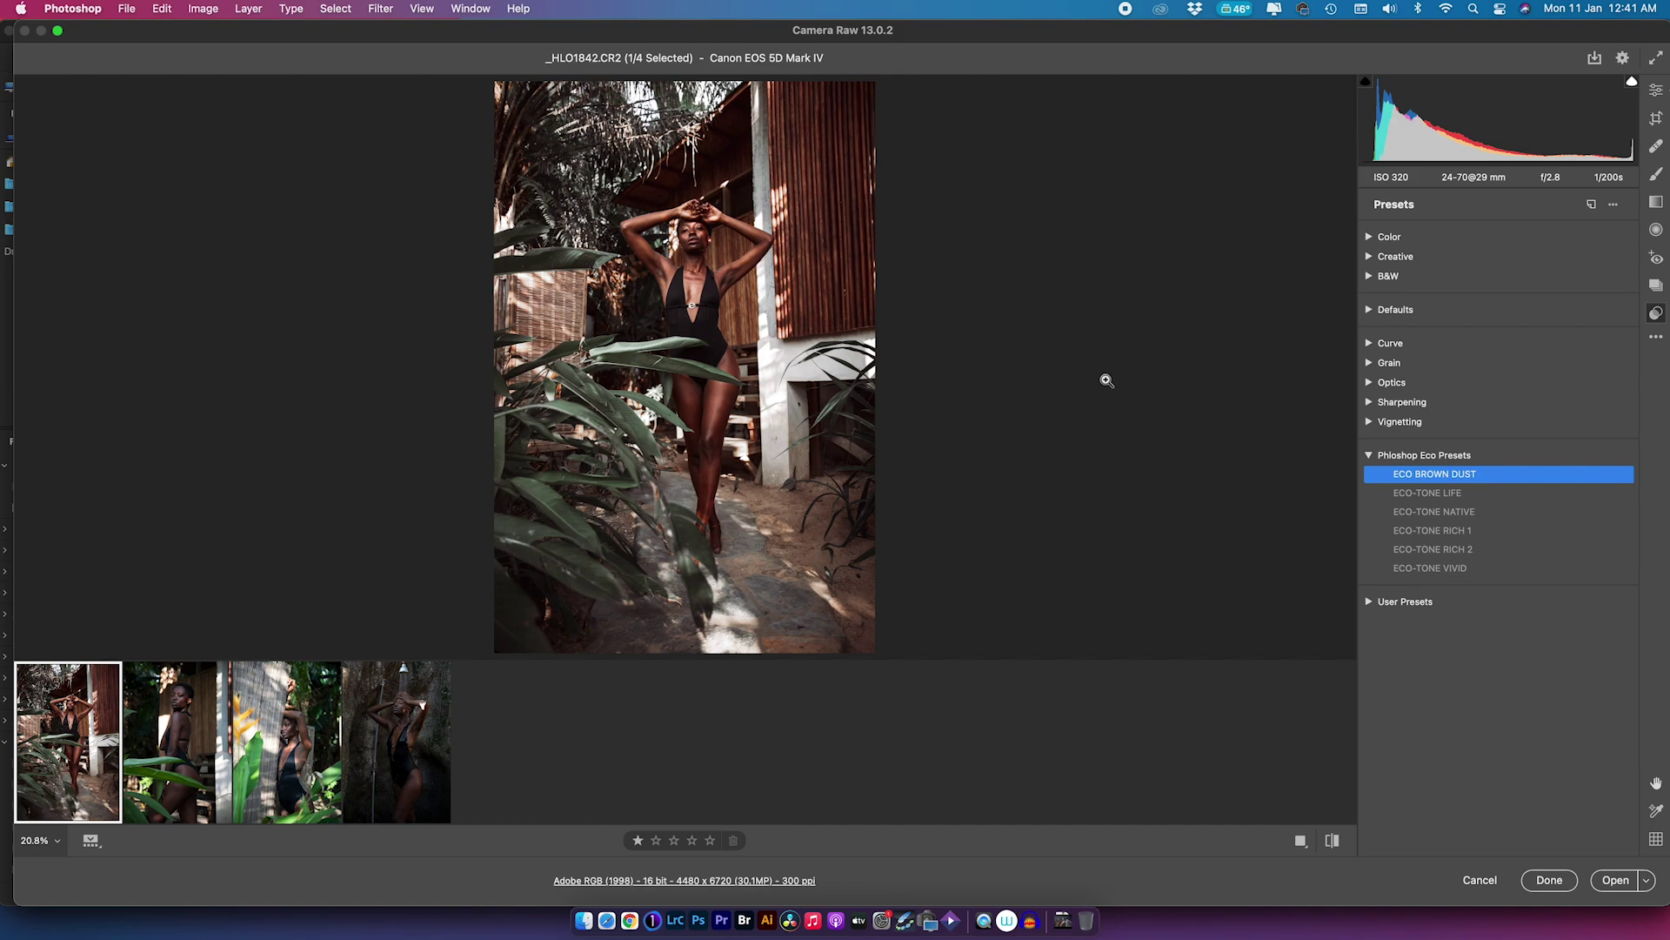
click(173, 740)
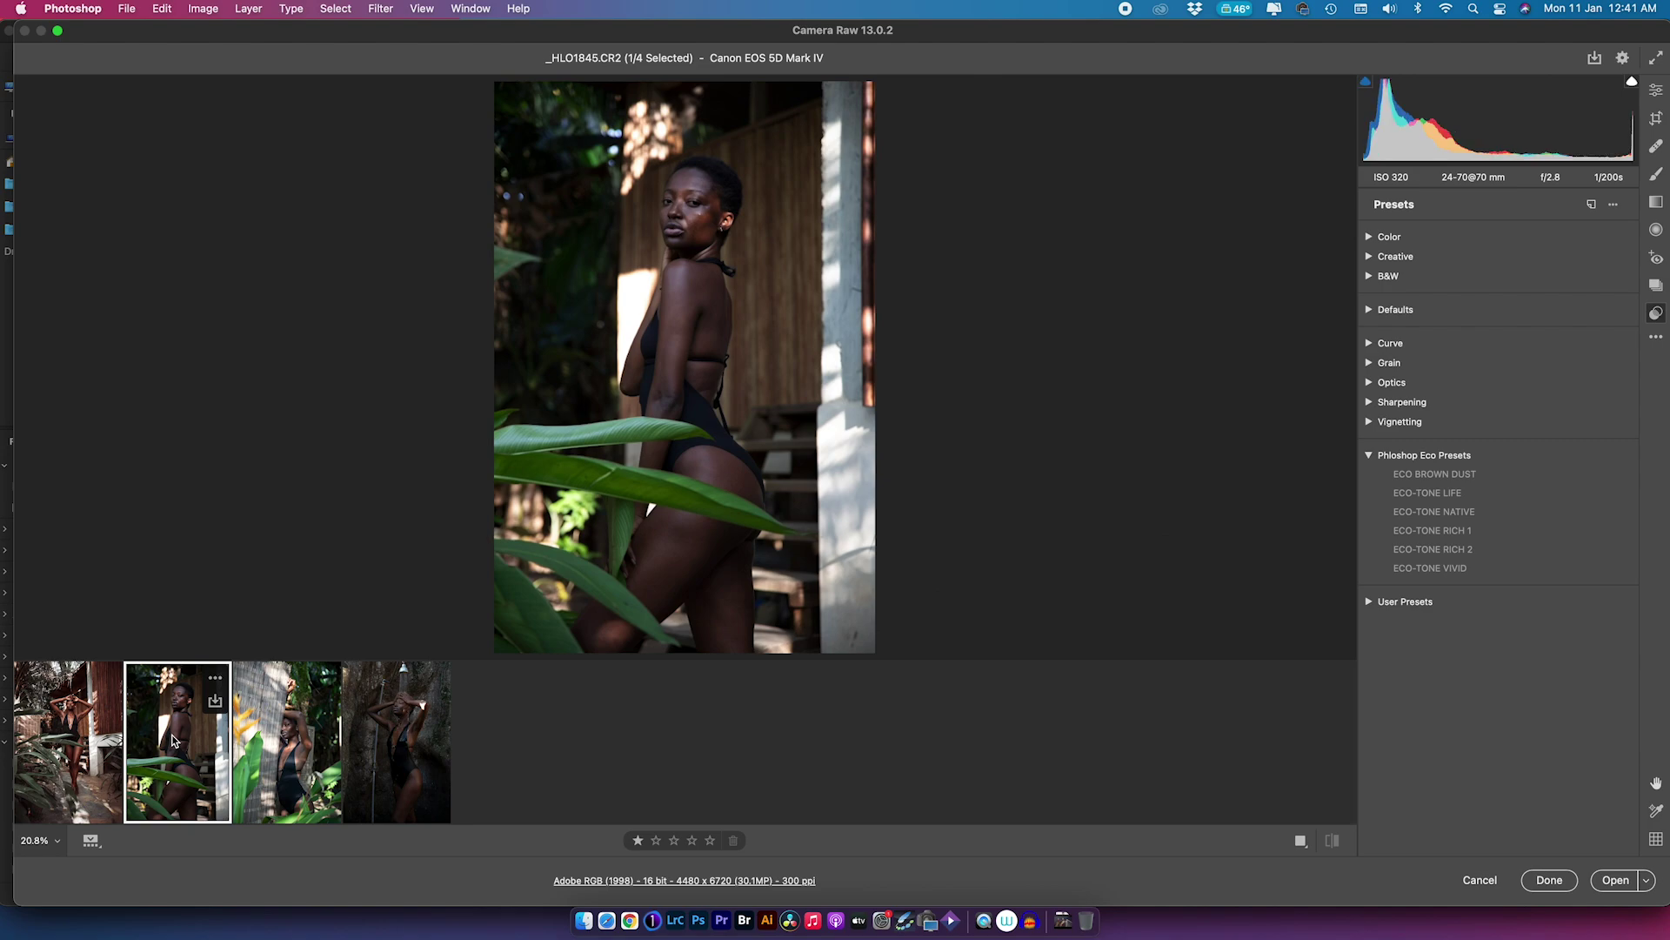
click(1412, 514)
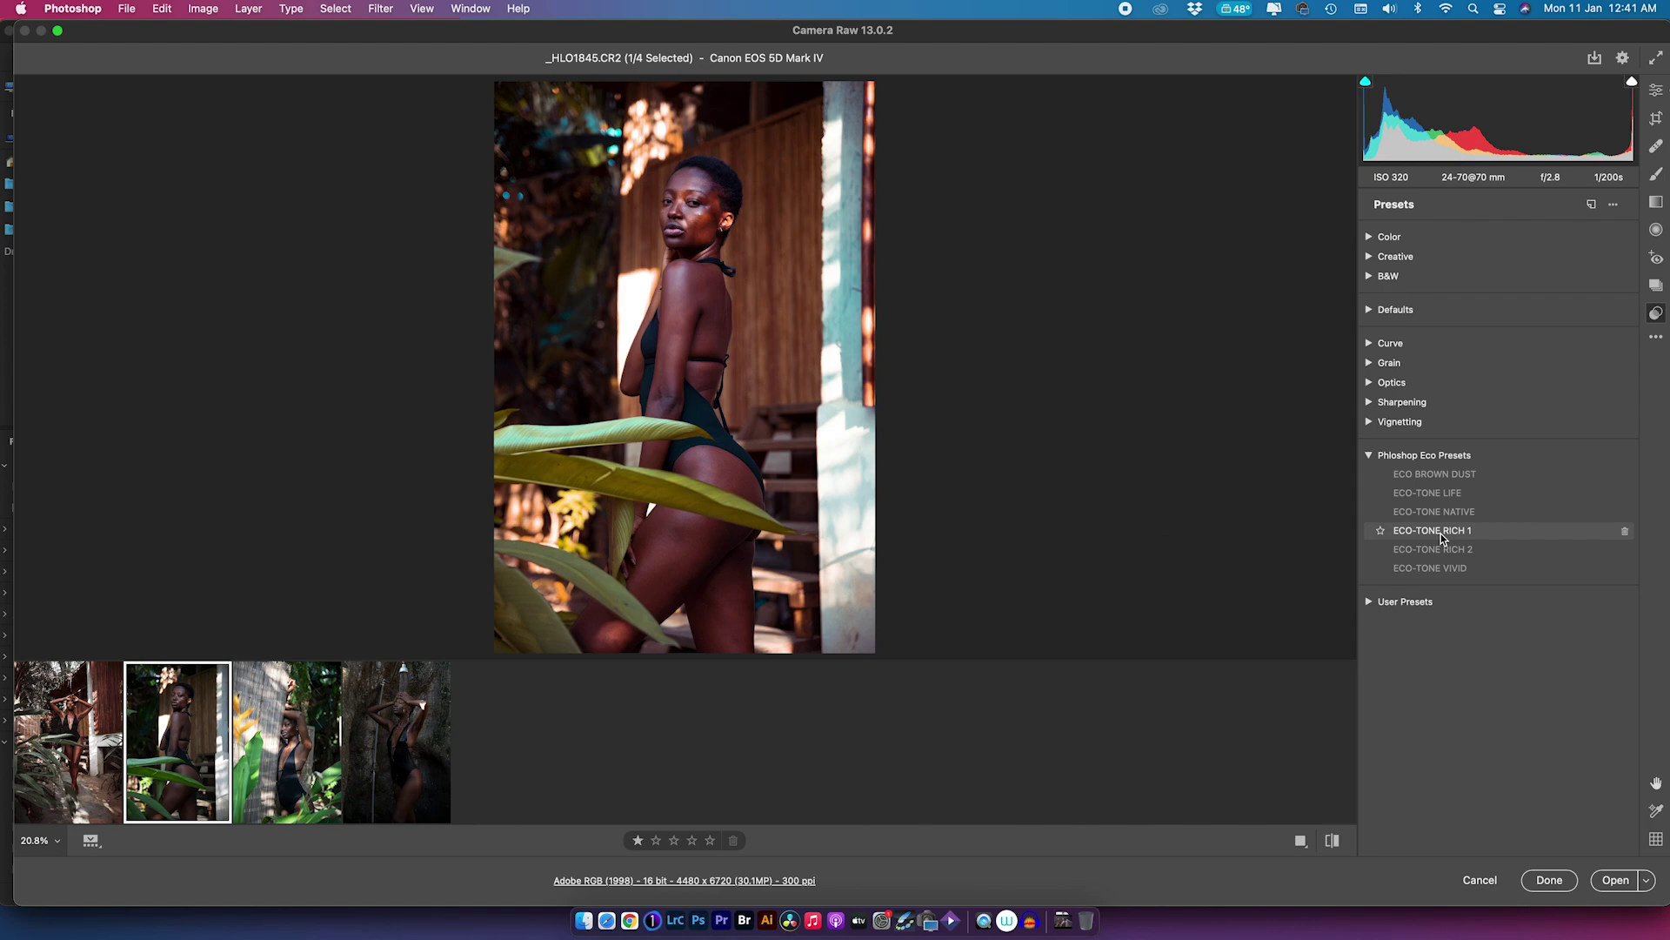
click(1427, 570)
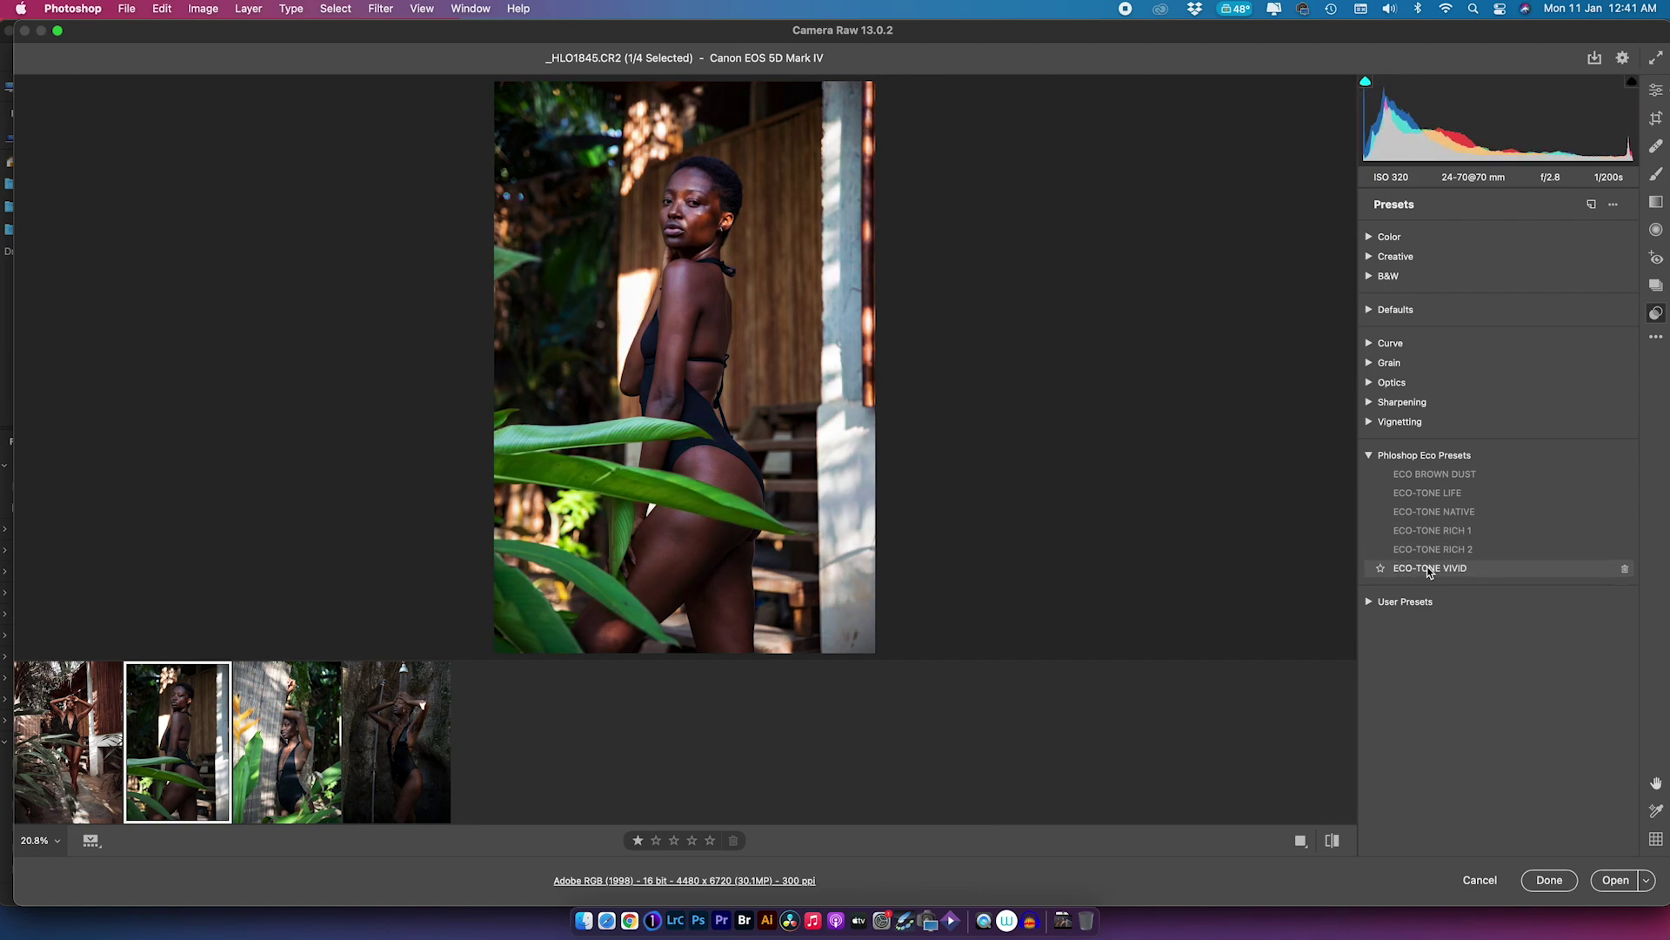
click(1428, 570)
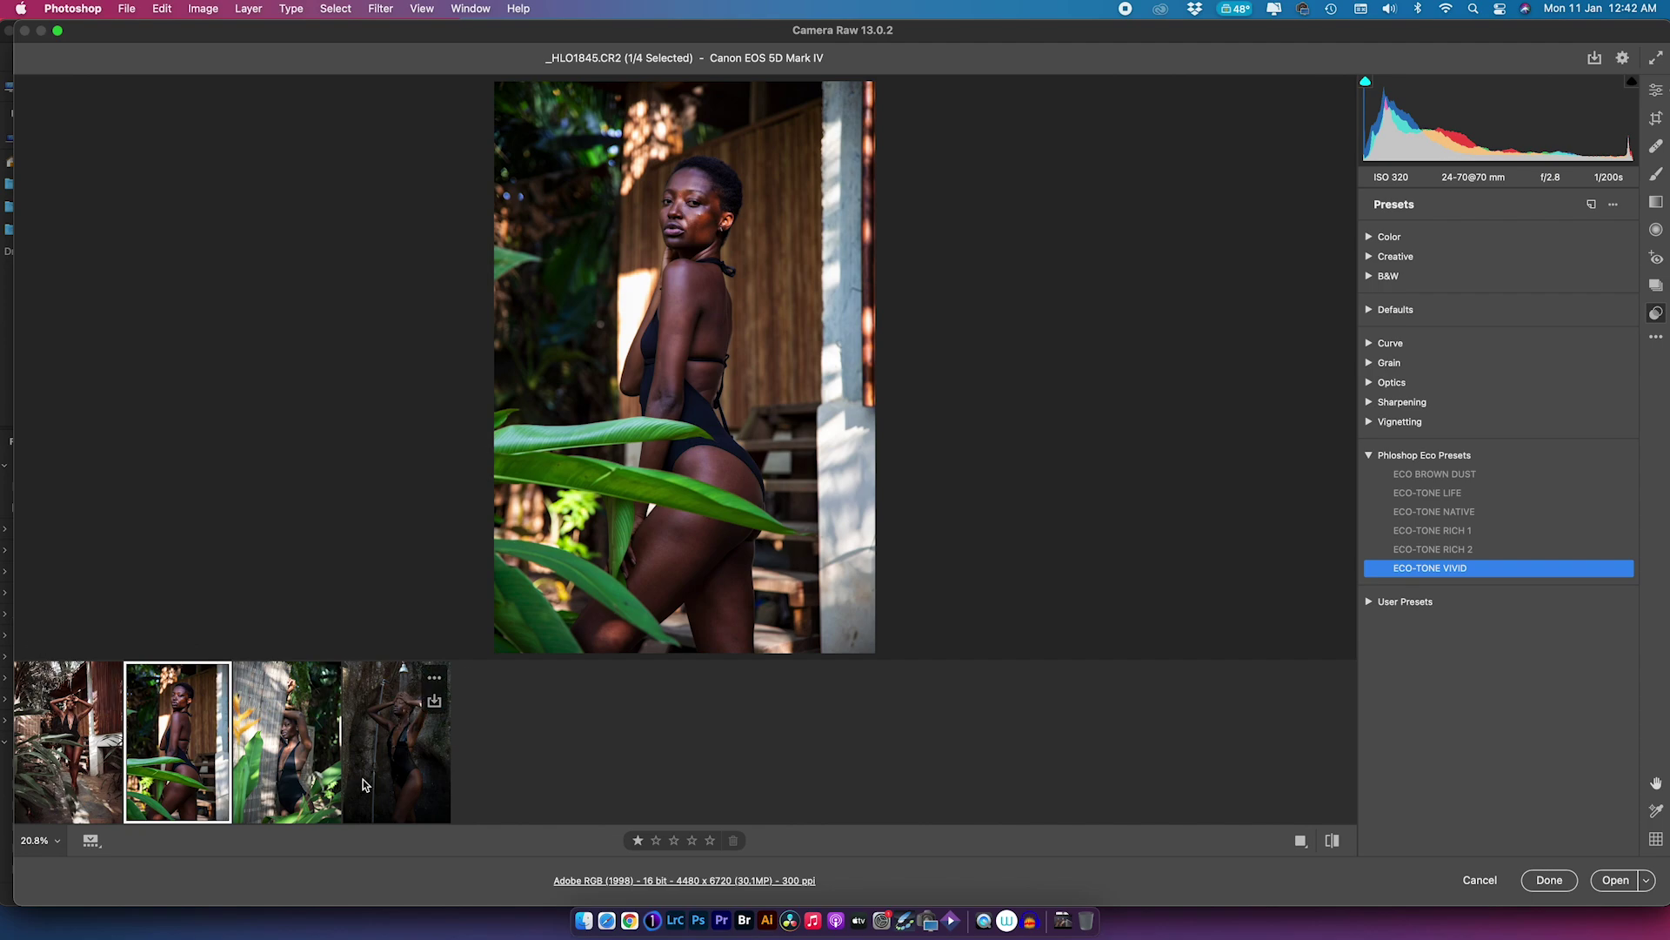
Select photo _HLO1857.CR2 and apply the ECO-TONE RICH 2 preset to it.
click(295, 777)
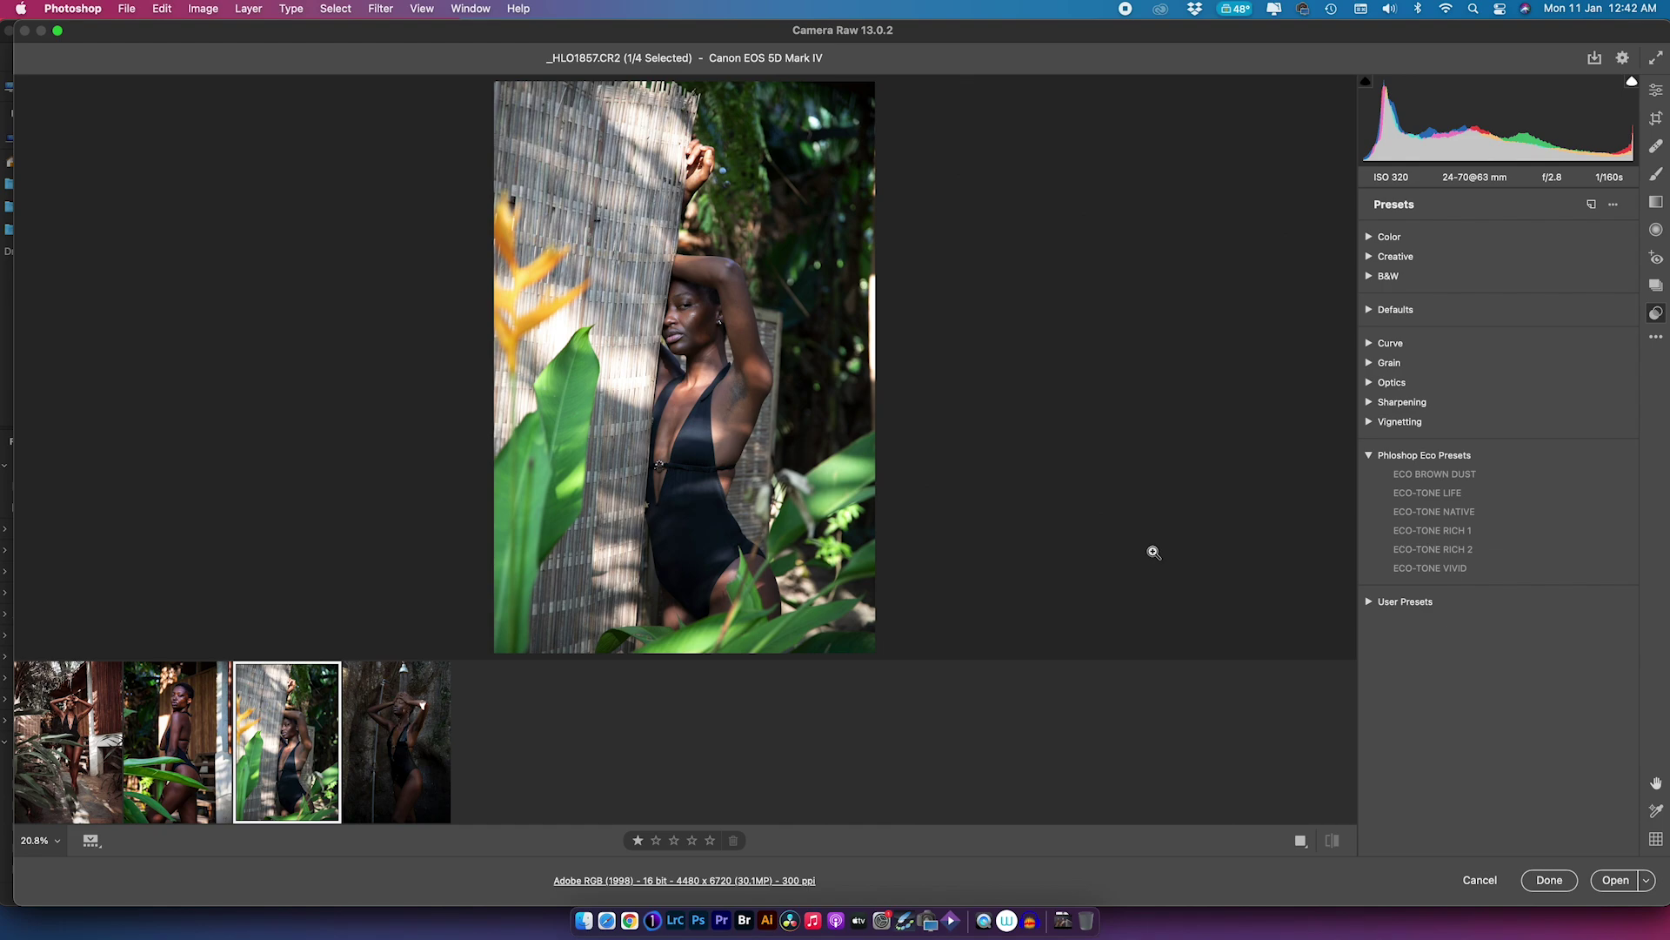
click(1418, 474)
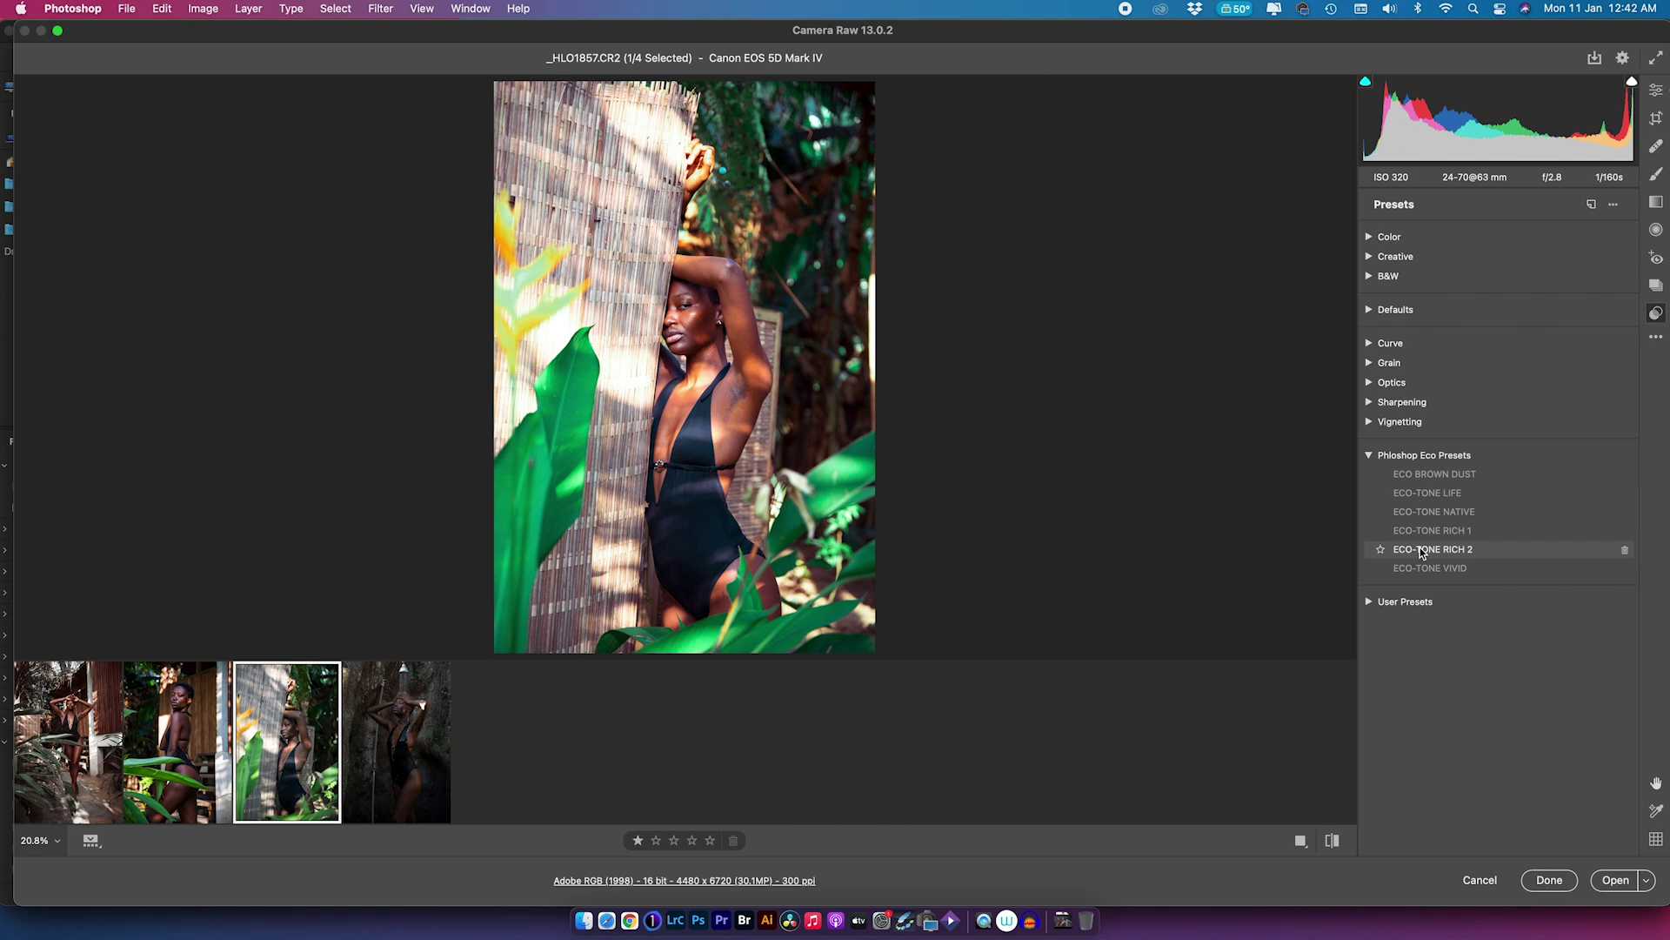
click(1422, 550)
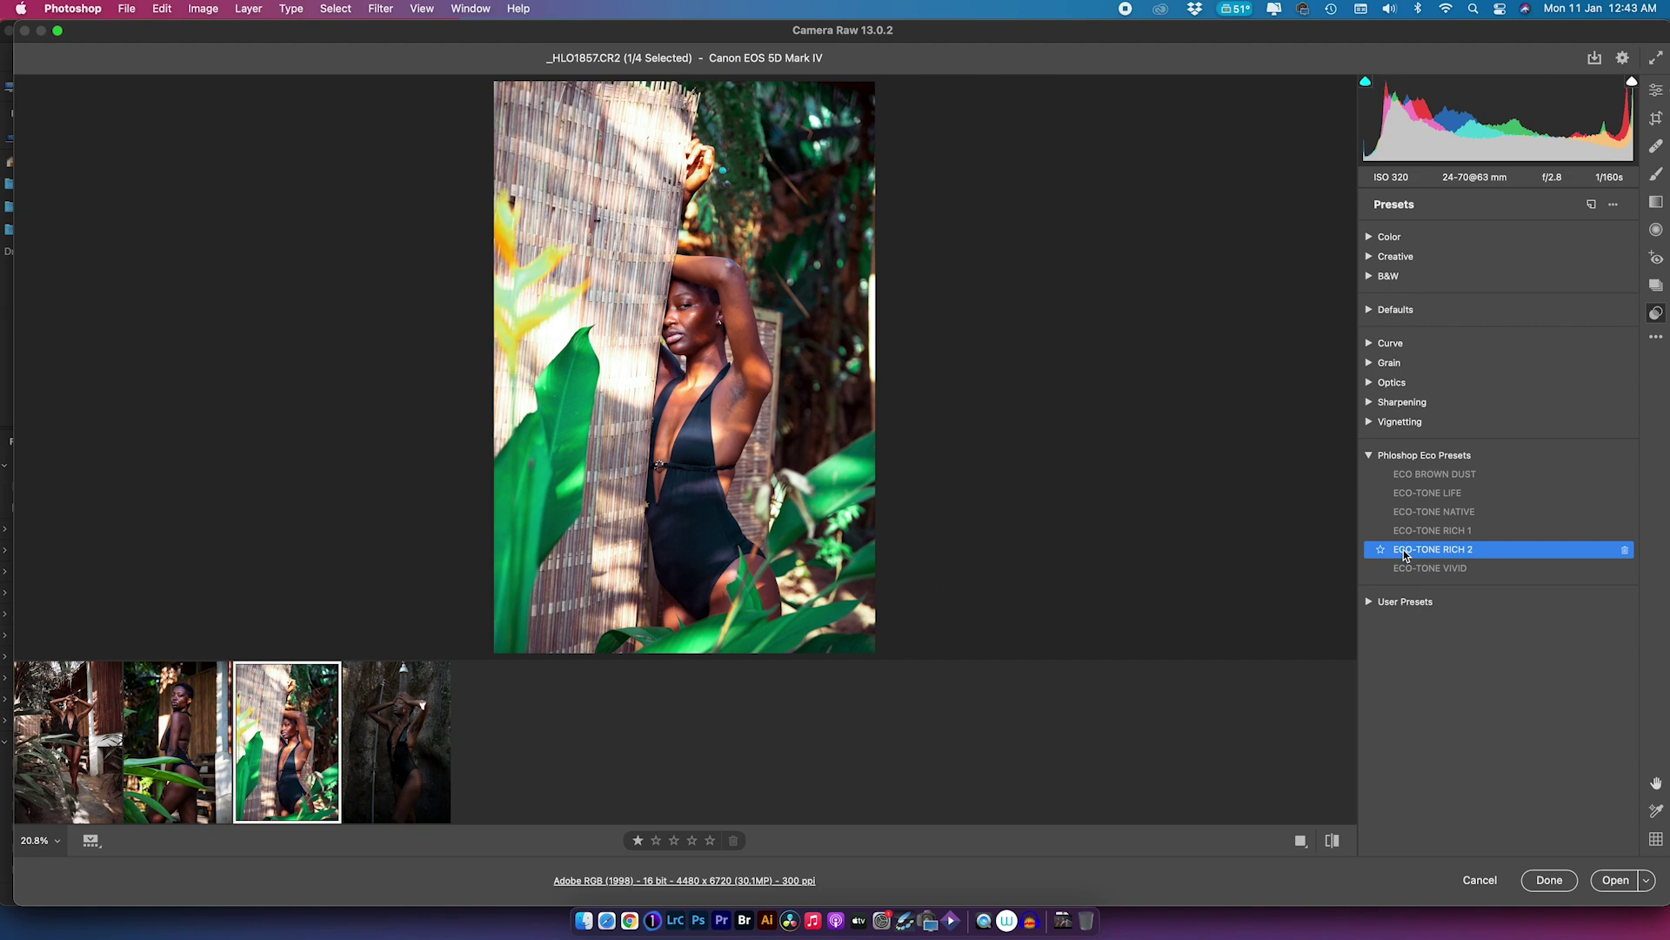
In the Color Mixer of _HLO1857.CR2, set the saturation of Greens to -44, Oranges to +3 and Reds to -4.
click(1656, 91)
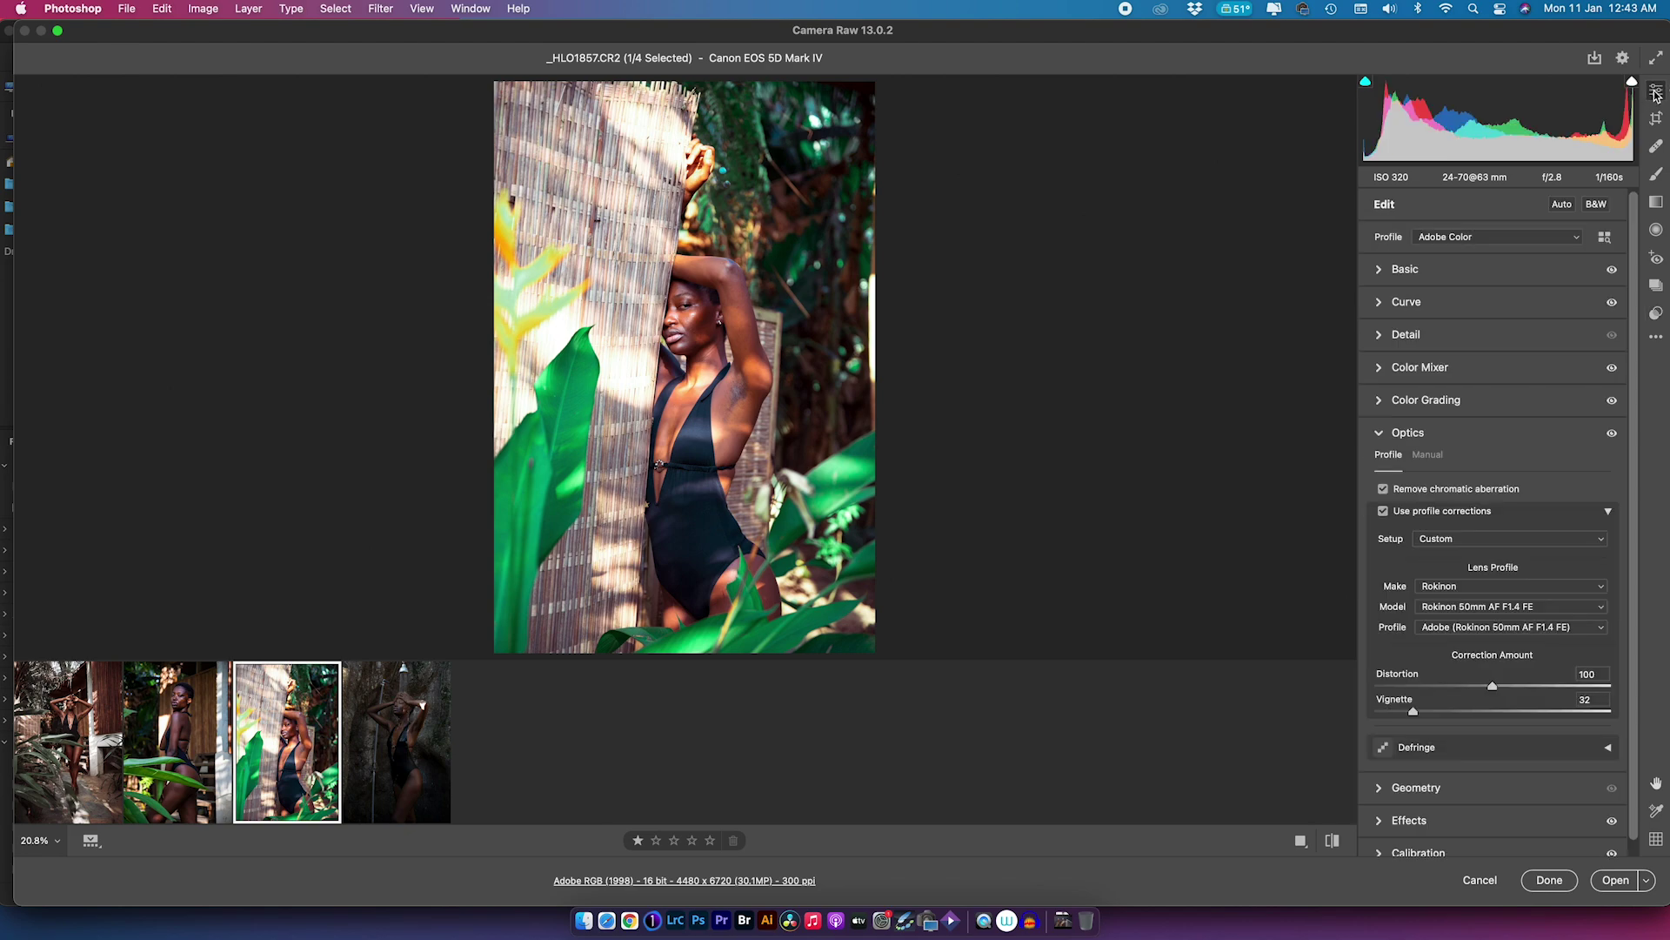
click(1408, 432)
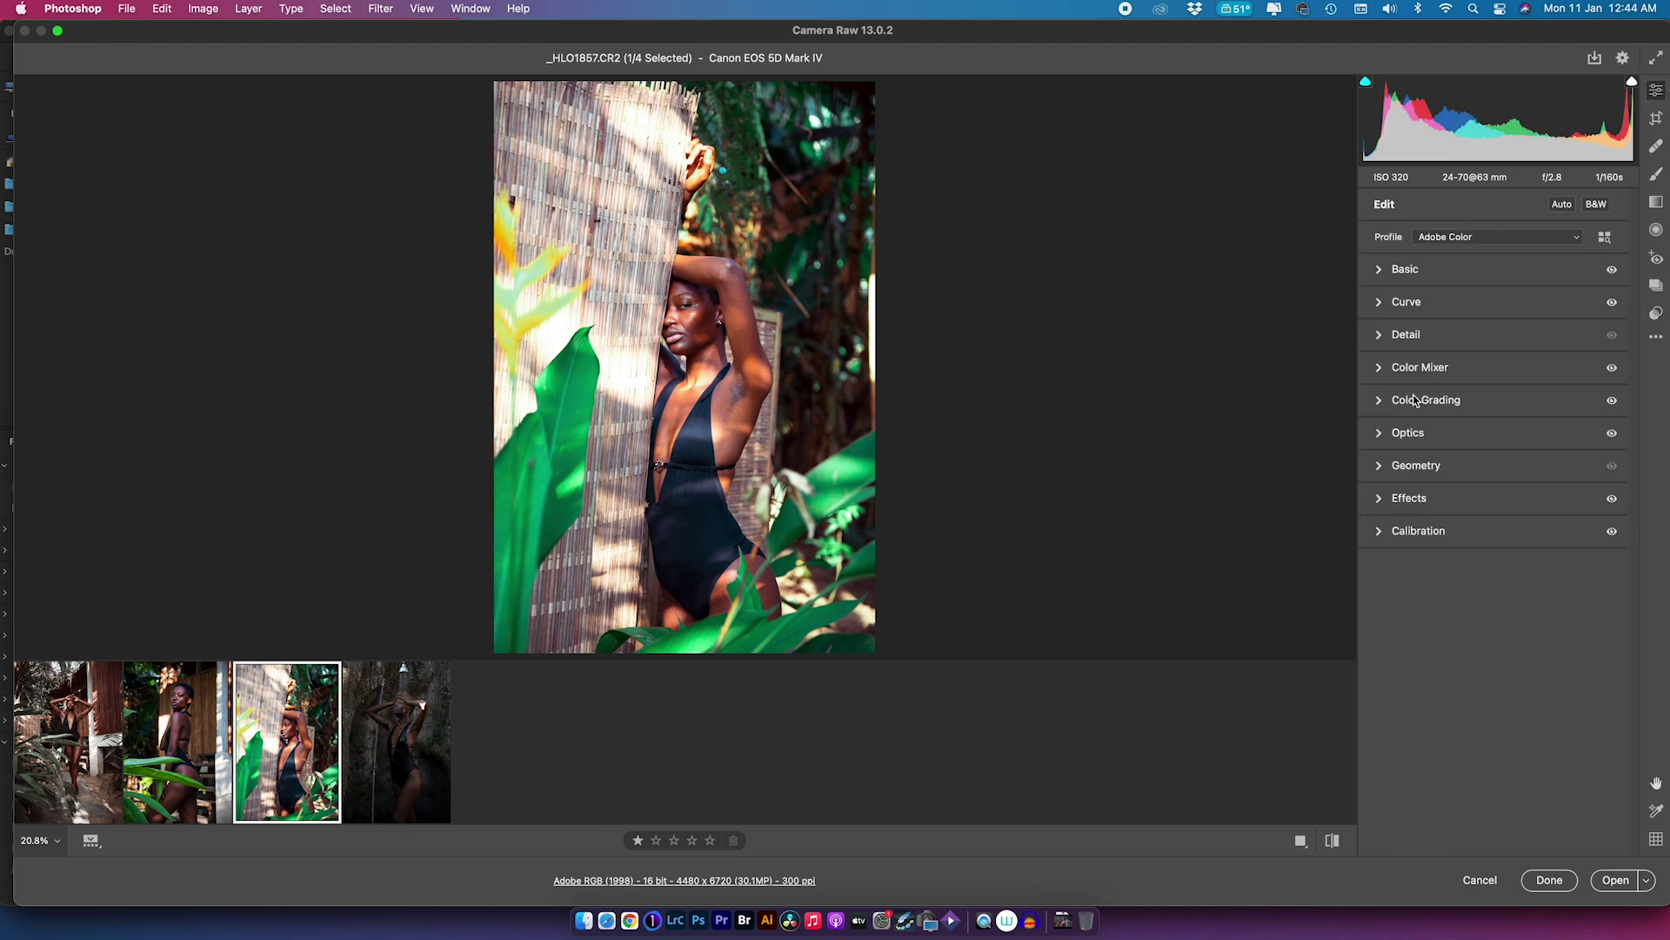
click(1378, 369)
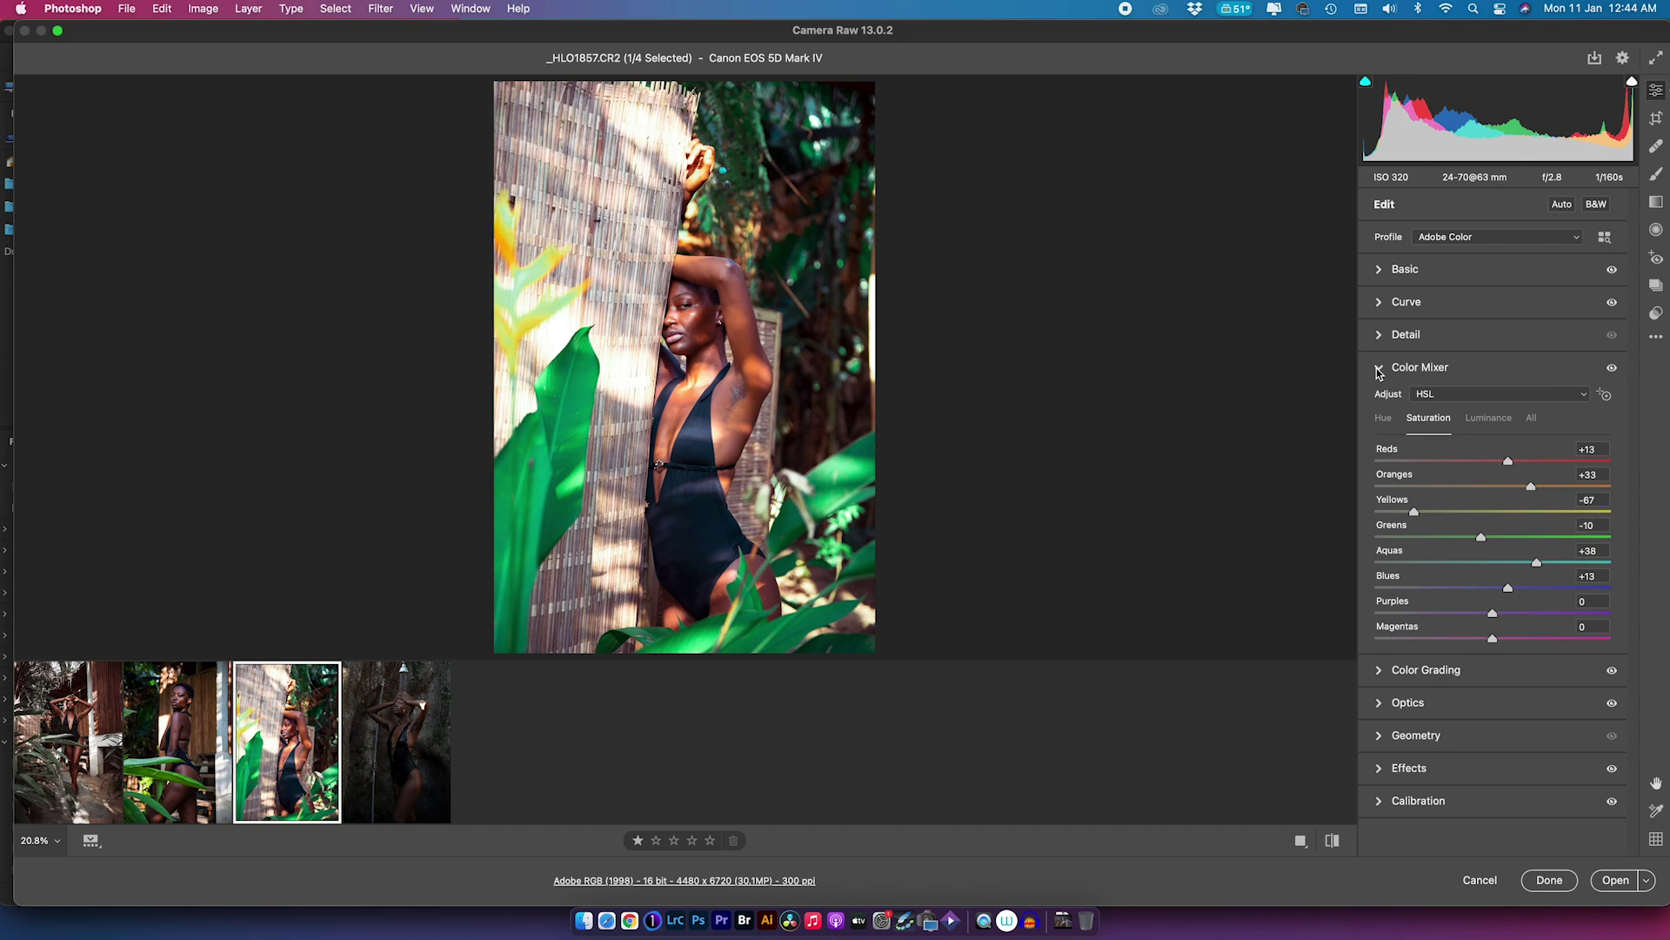
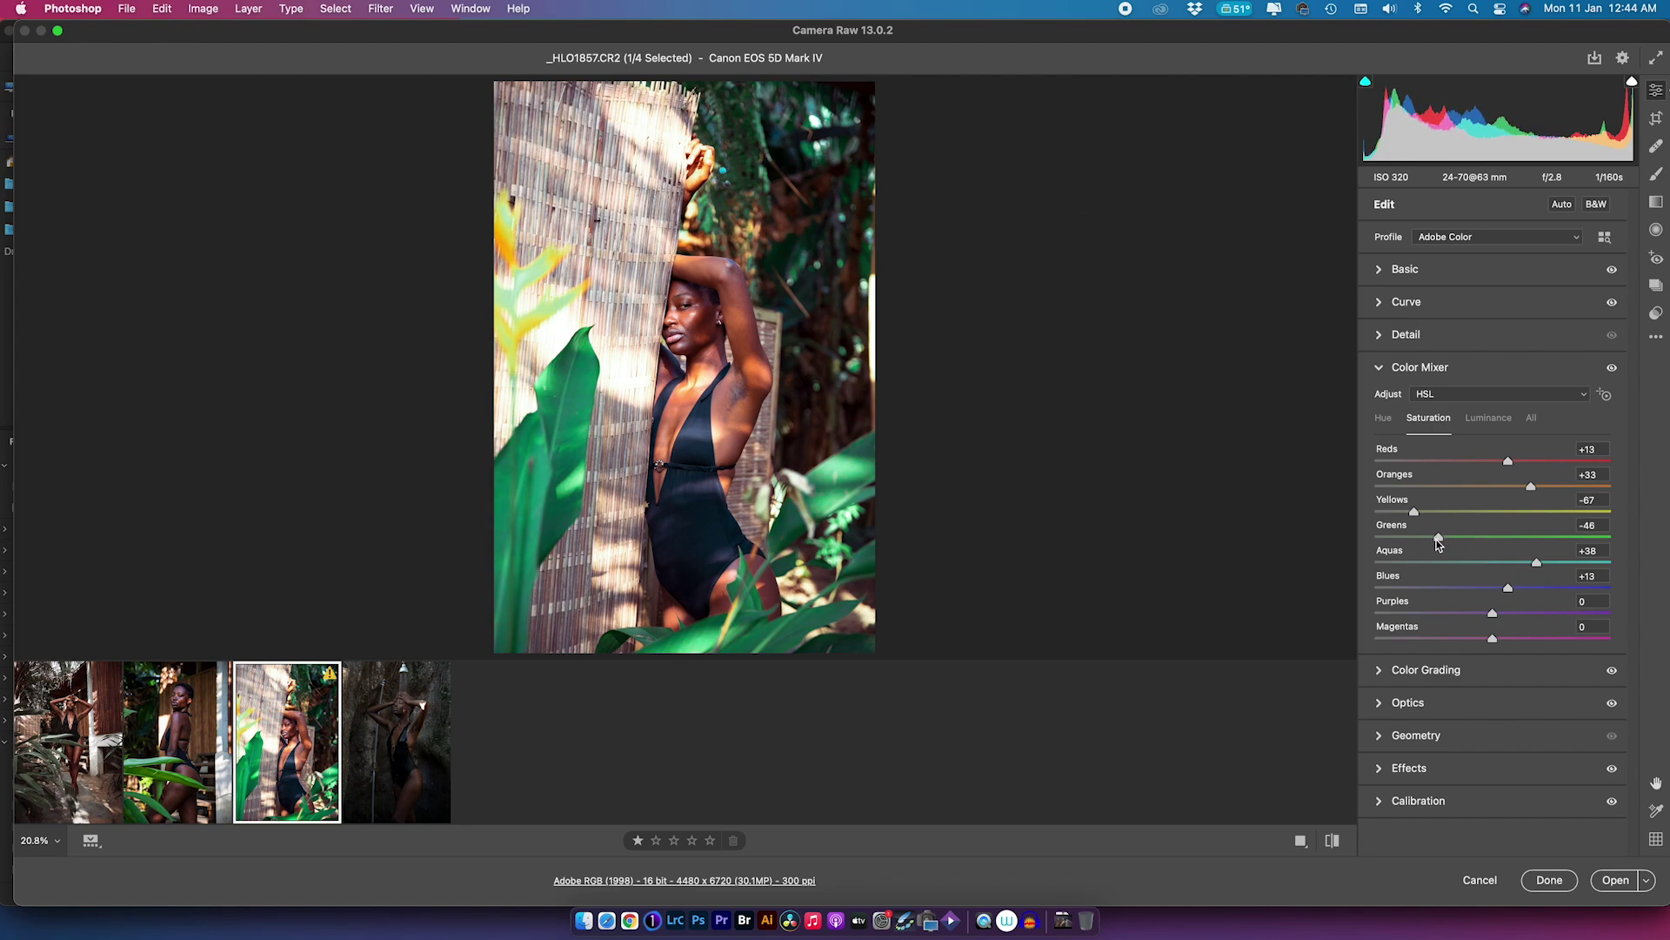
drag(1438, 543, 1440, 541)
drag(1532, 487, 1488, 463)
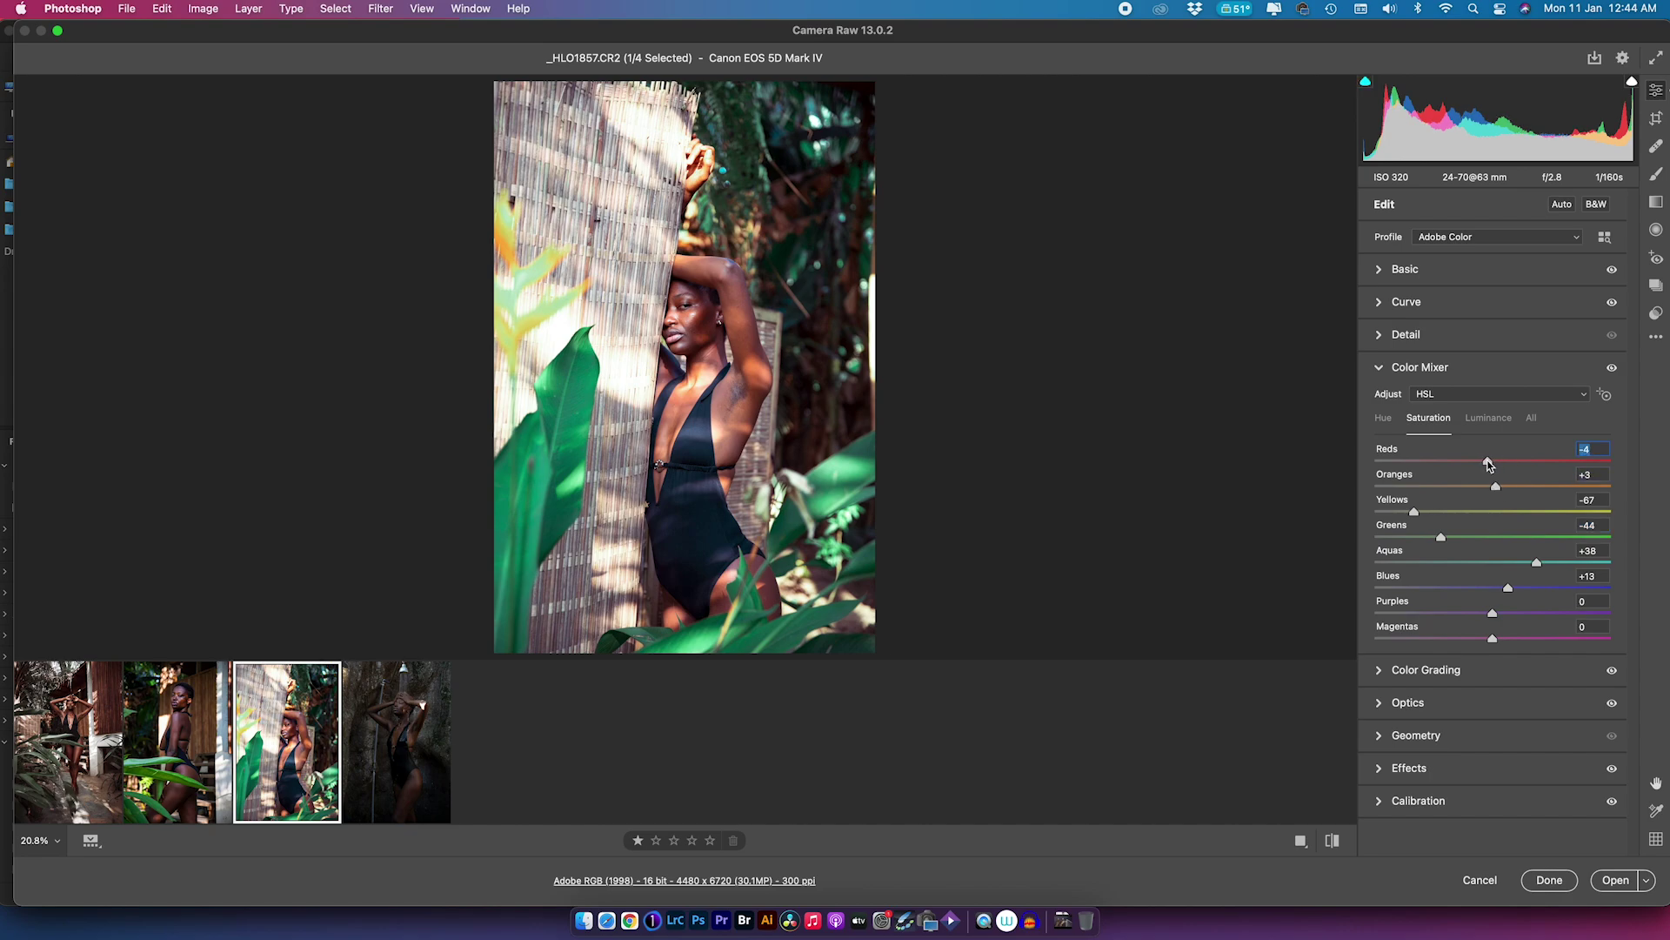
In the Color Mixer of _HLO1857.CR2, set the hue of Oranges to -15, Yellows to +57 and Greens to +1.
click(1384, 421)
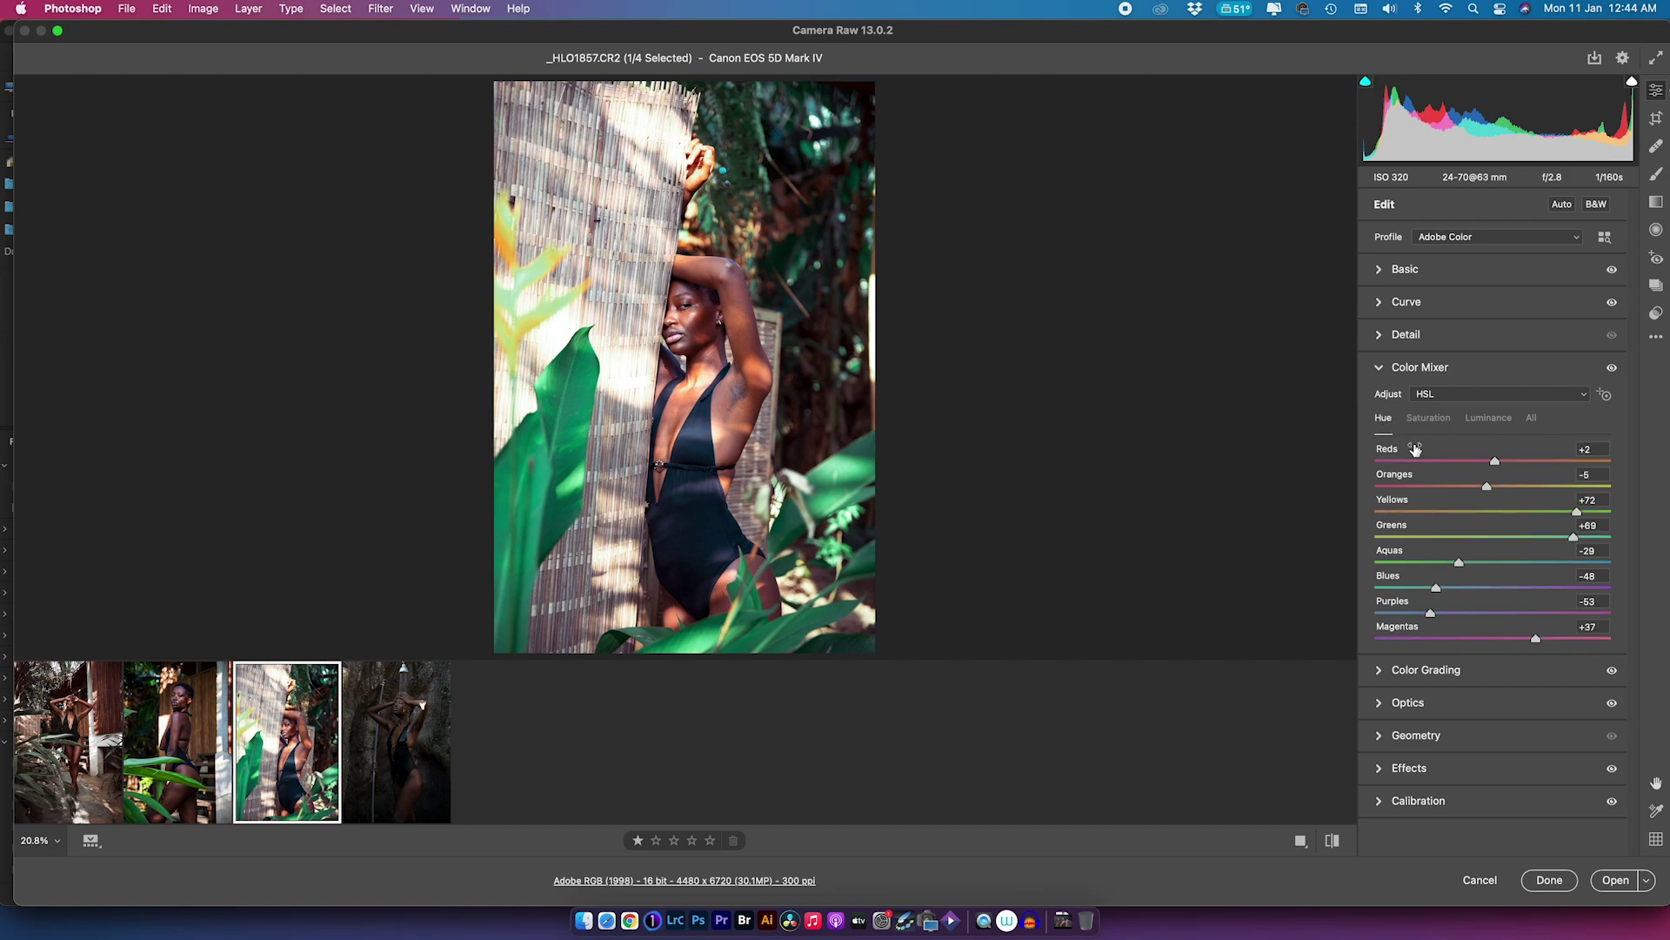
click(1455, 486)
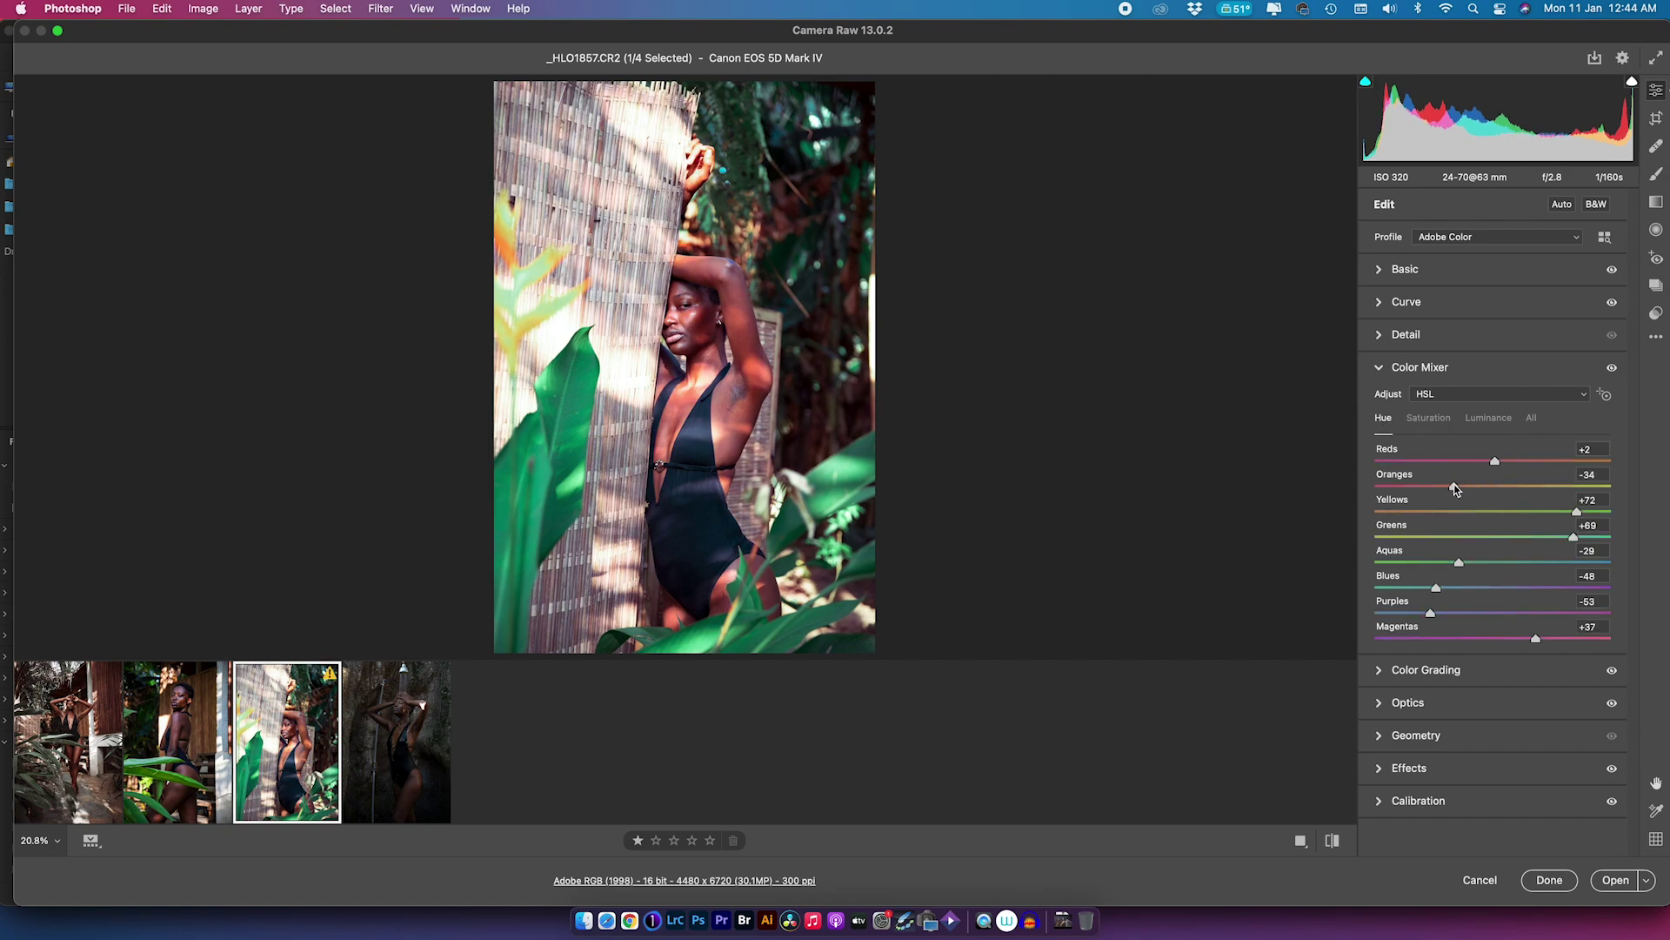
click(1497, 485)
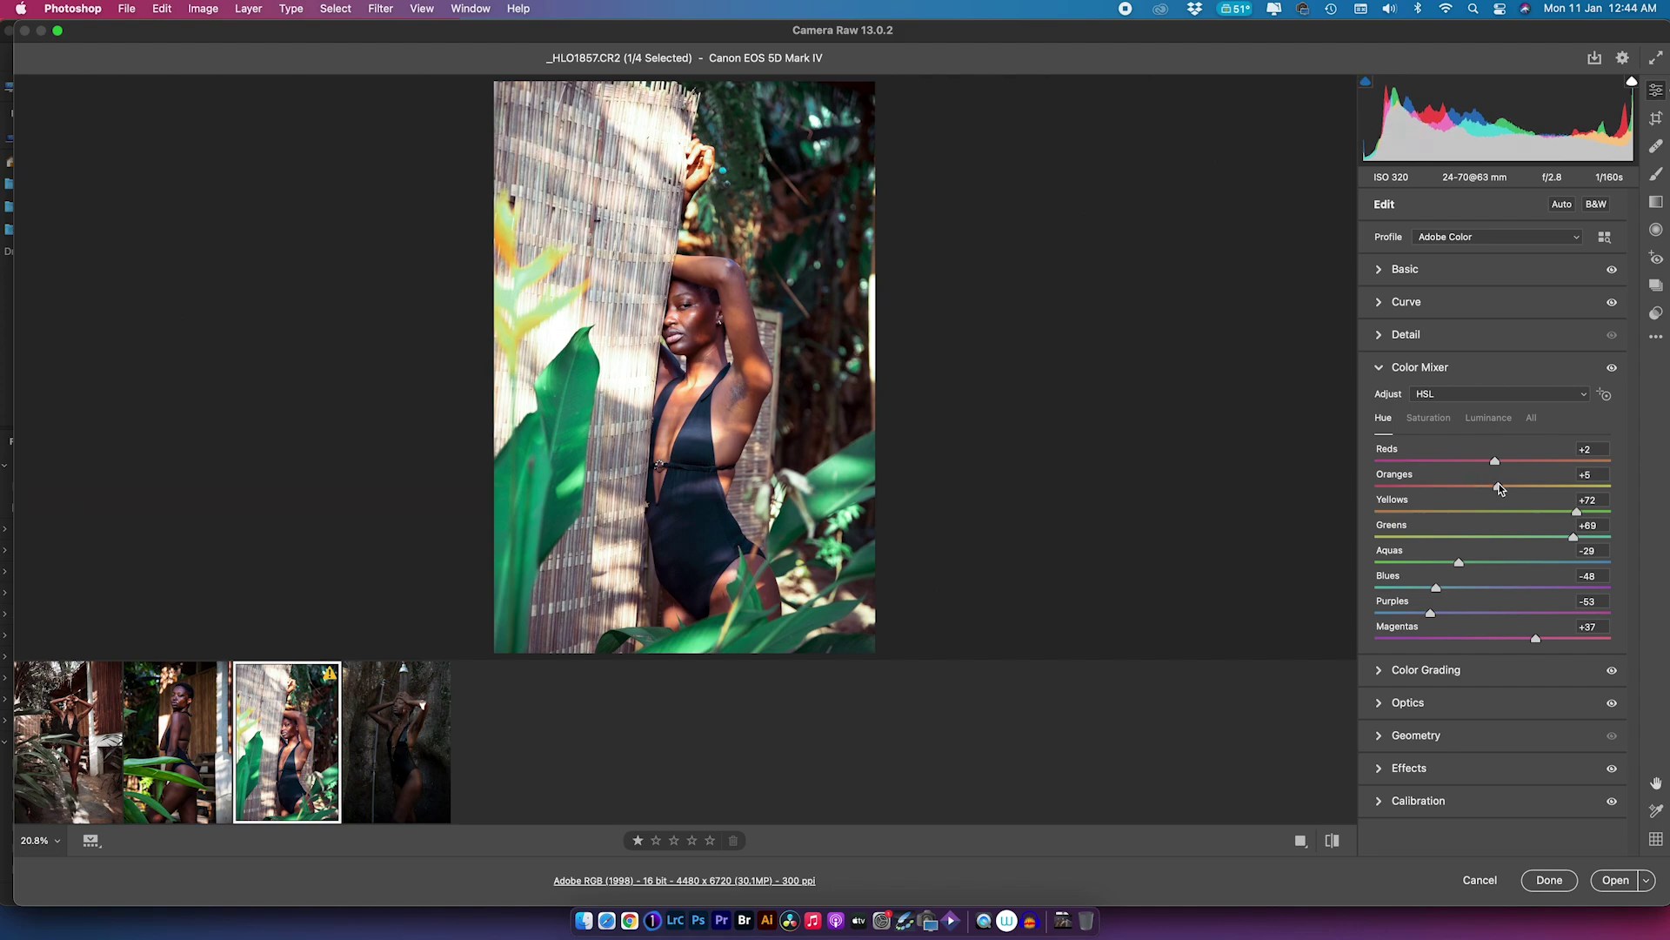
drag(1497, 486, 1477, 487)
click(1477, 486)
drag(1557, 513, 1493, 537)
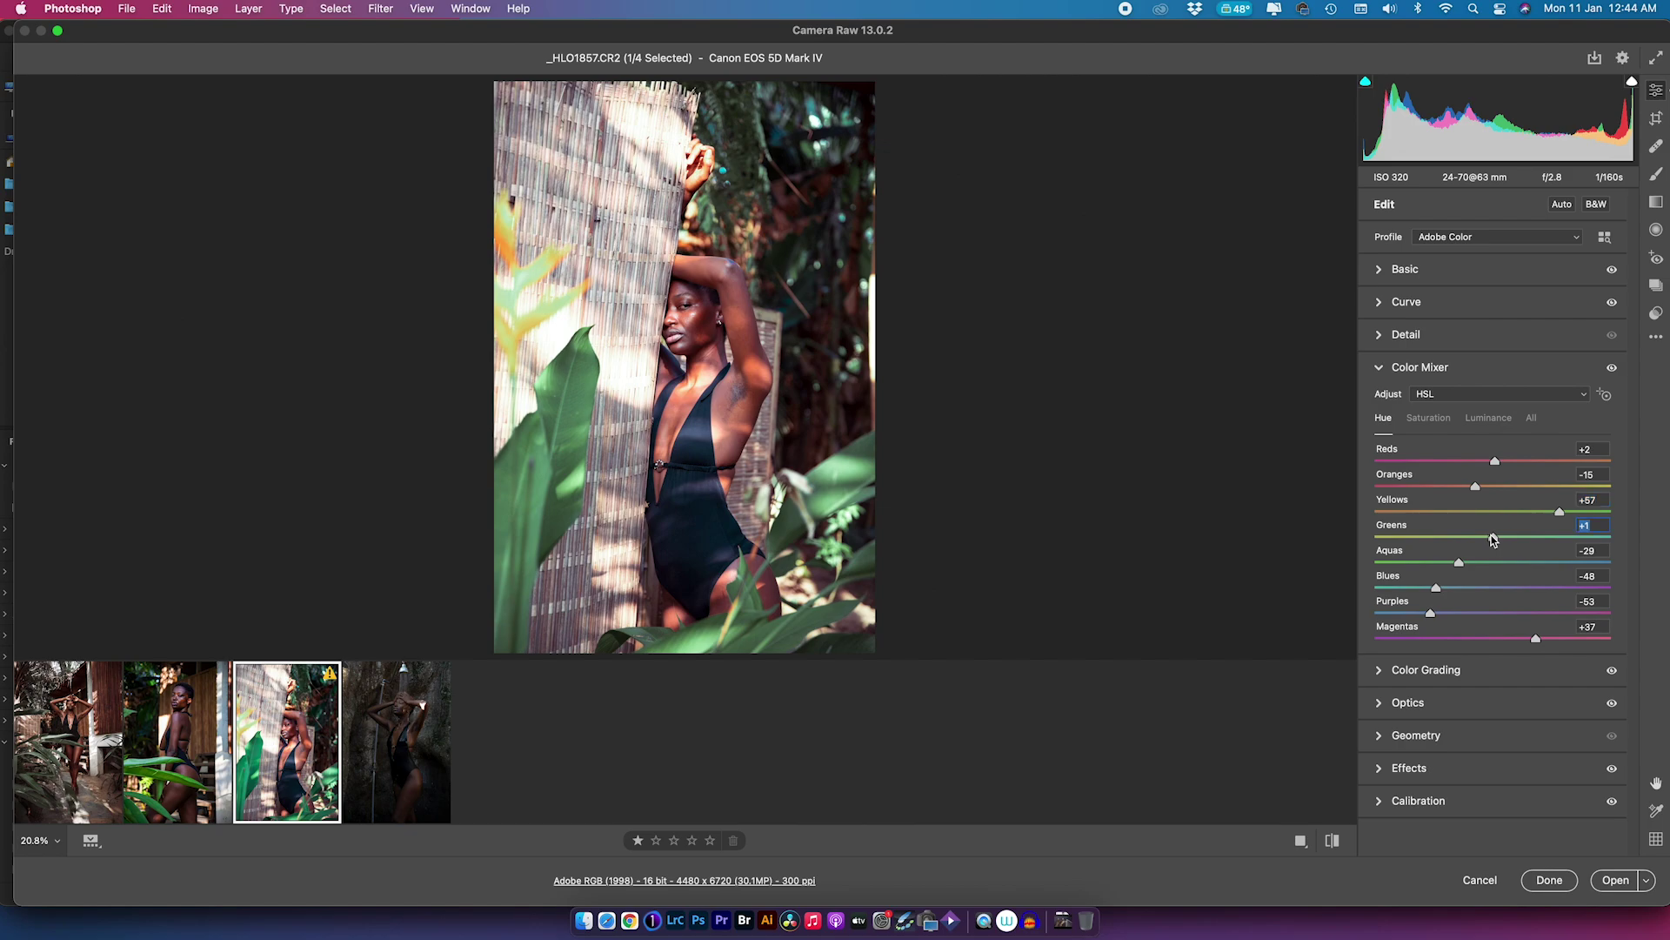
In the Basic adjustments of _HLO1857.CR2, set Highlights to -45, Exposure to +0.05, Shadows to +44, Blacks to -1 and Vibrance to -8.
click(1383, 367)
click(1383, 270)
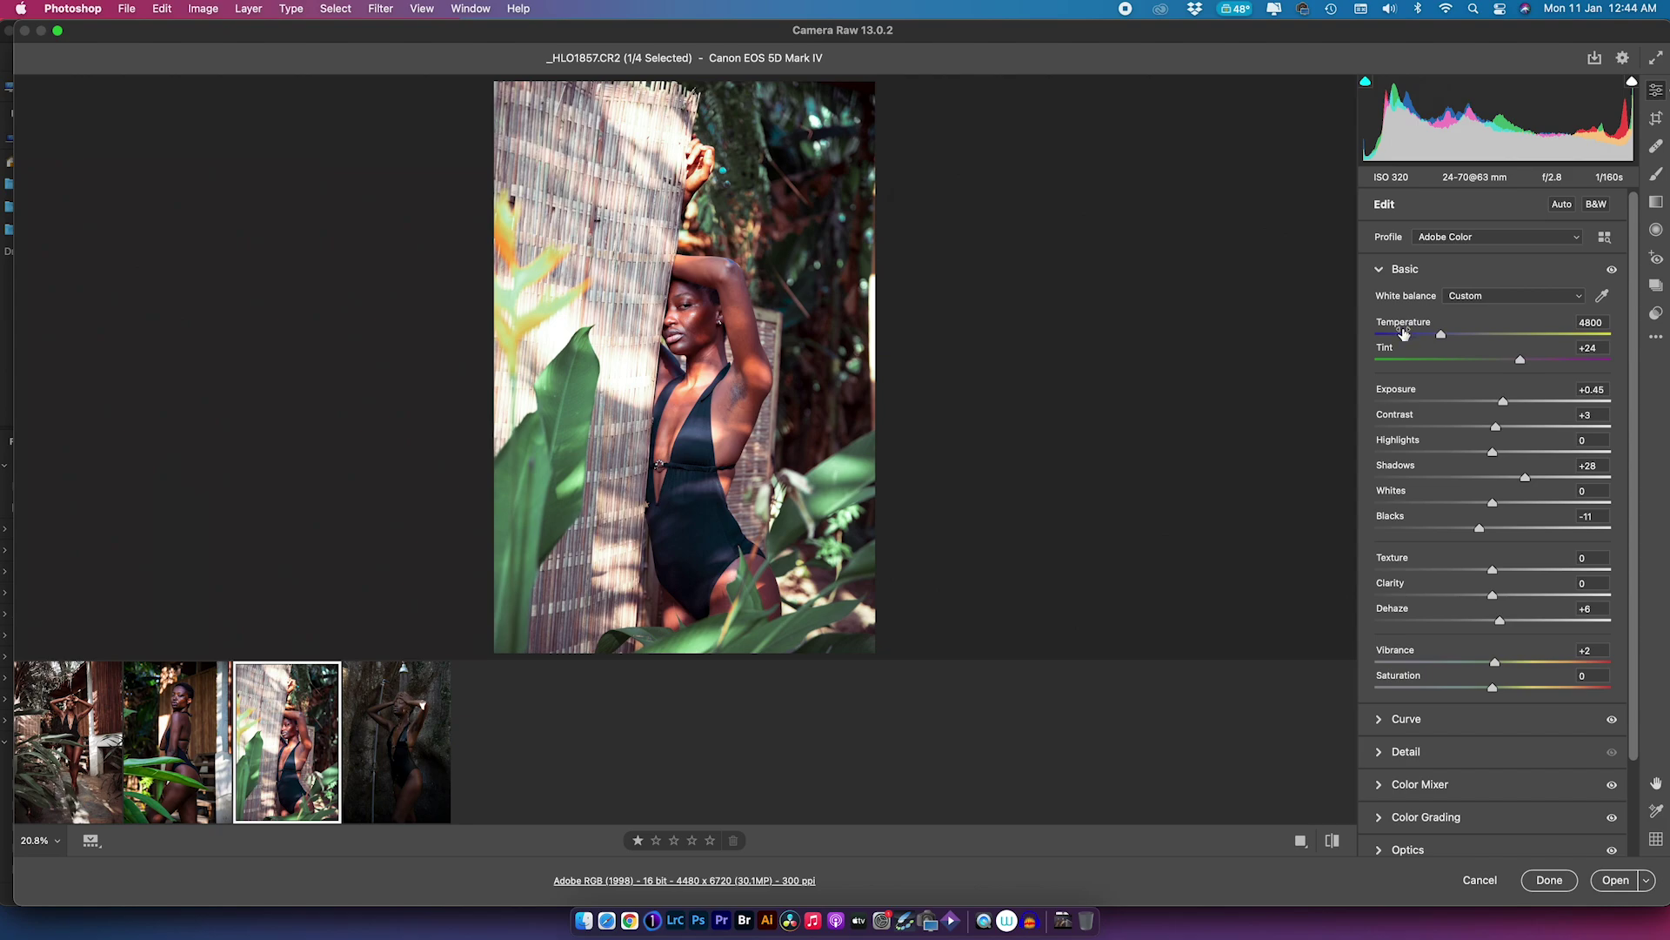
drag(1493, 454, 1439, 452)
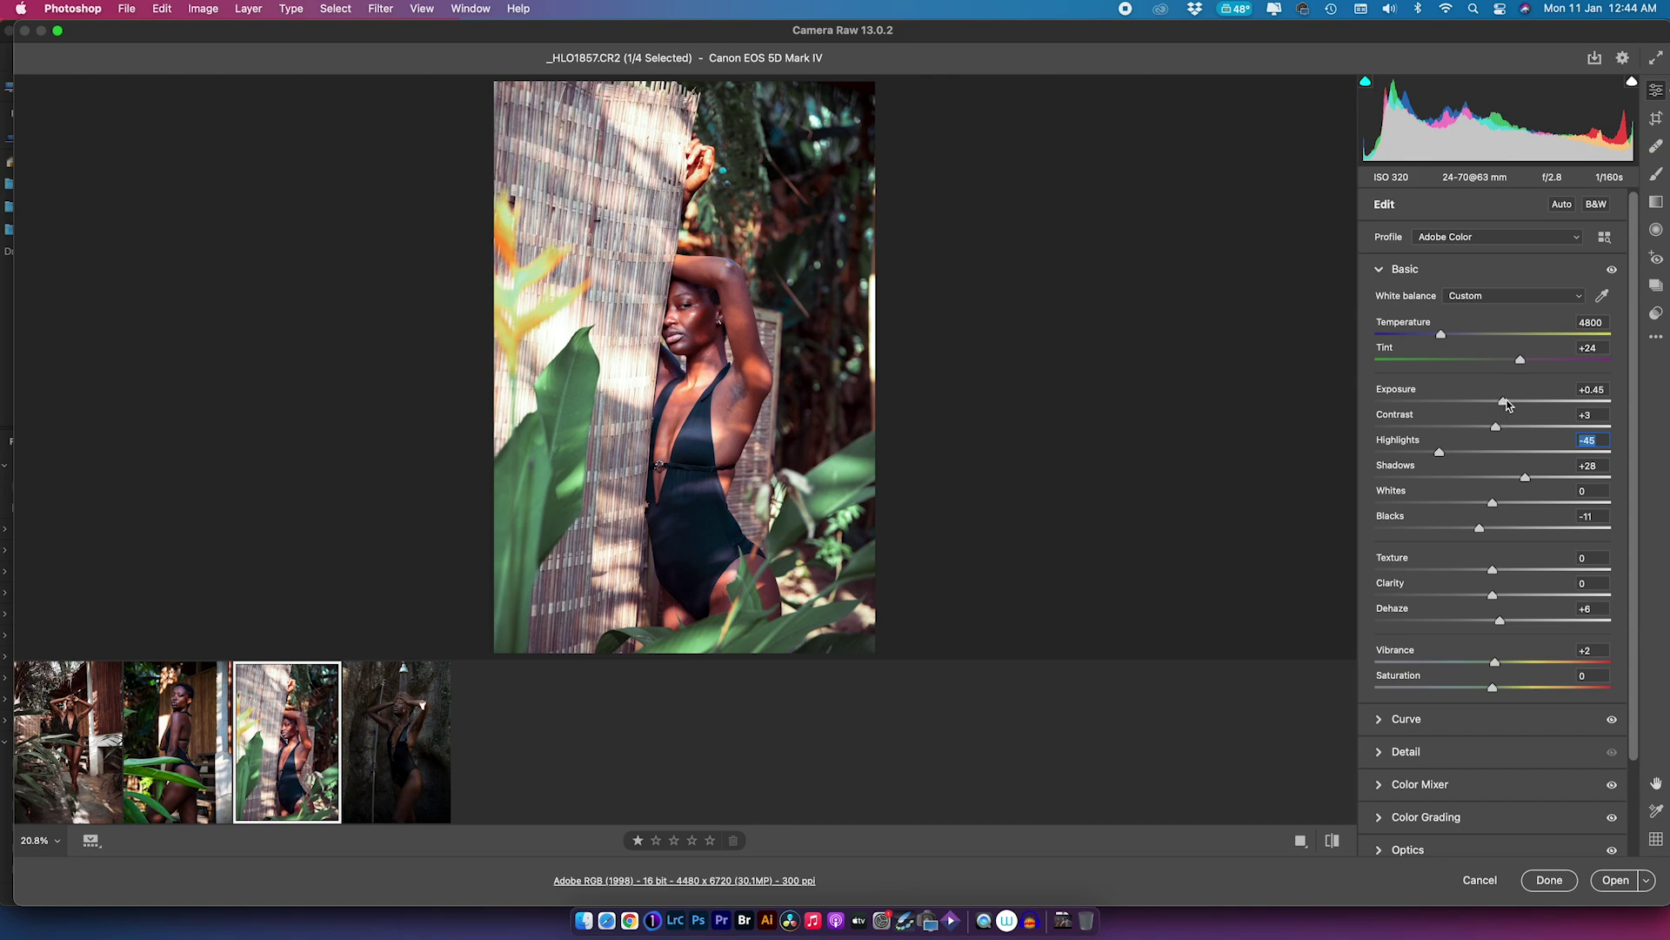
drag(1502, 401, 1491, 406)
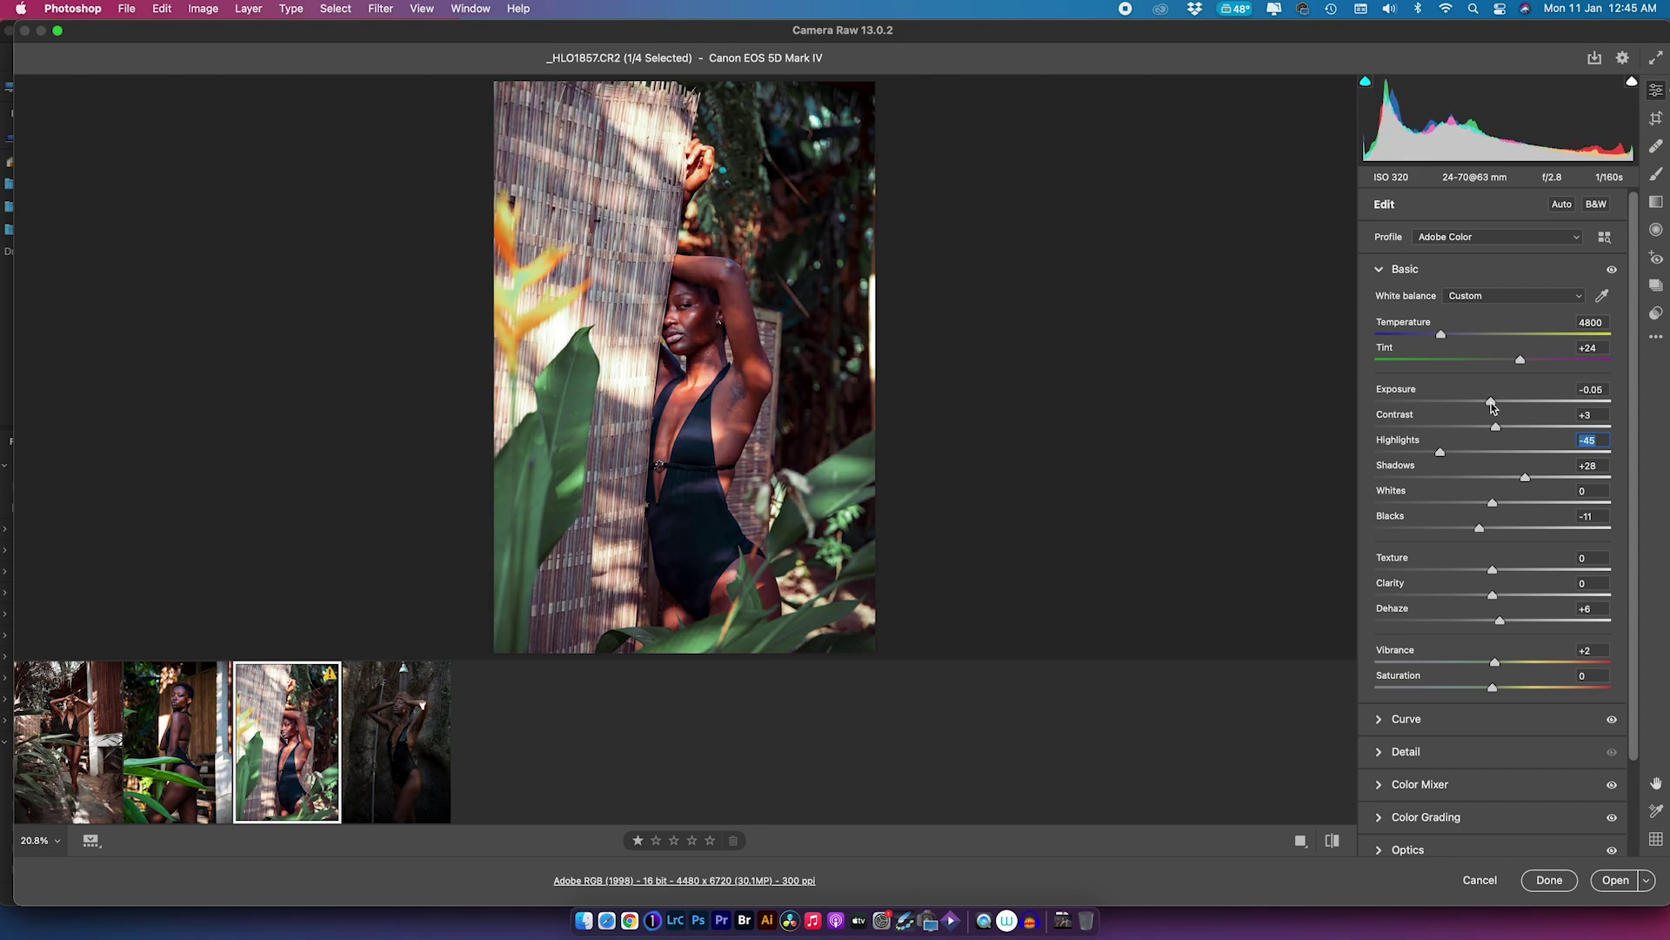
drag(1524, 478, 1544, 477)
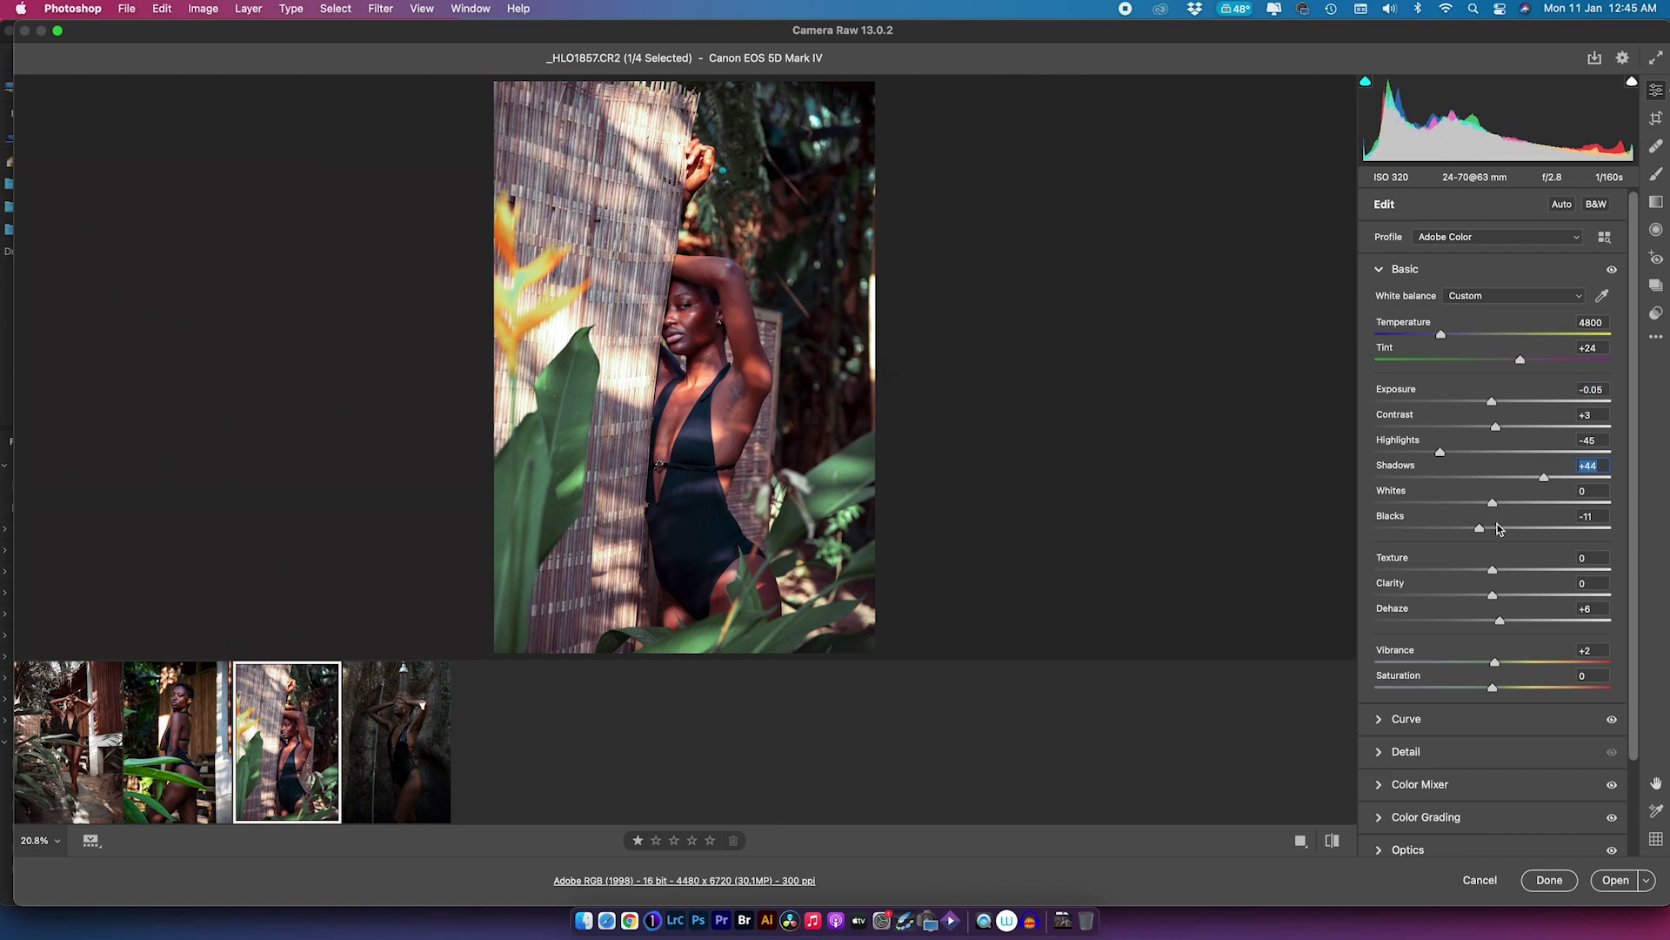
drag(1480, 529, 1493, 531)
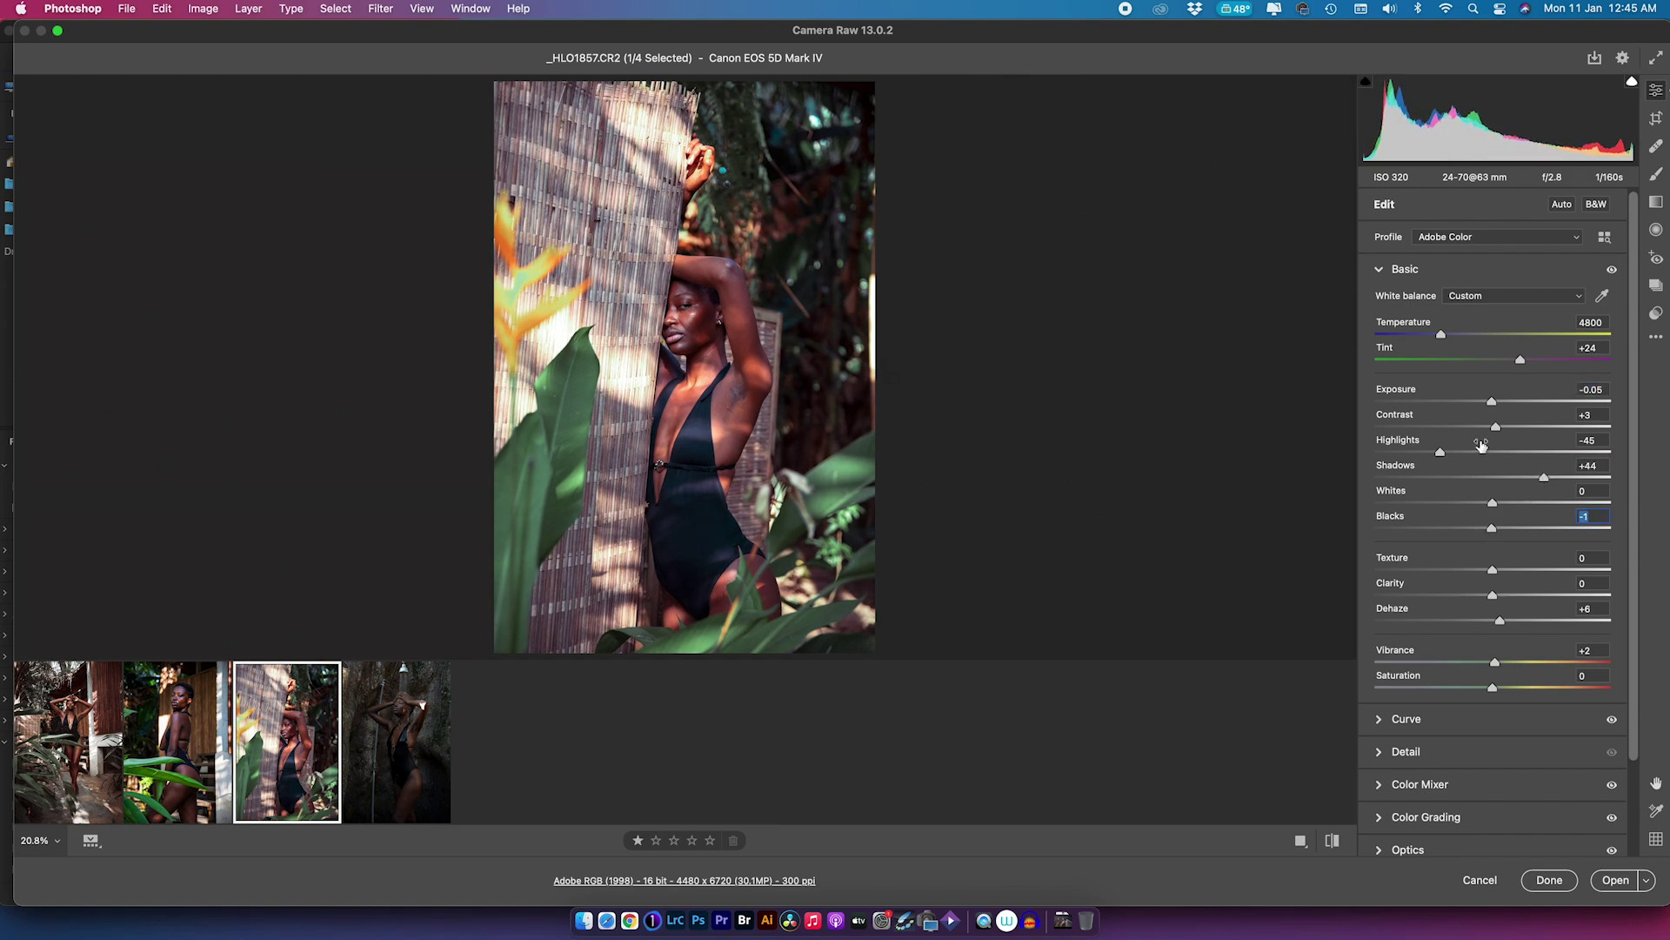
double_click(1493, 402)
drag(1493, 402, 1494, 403)
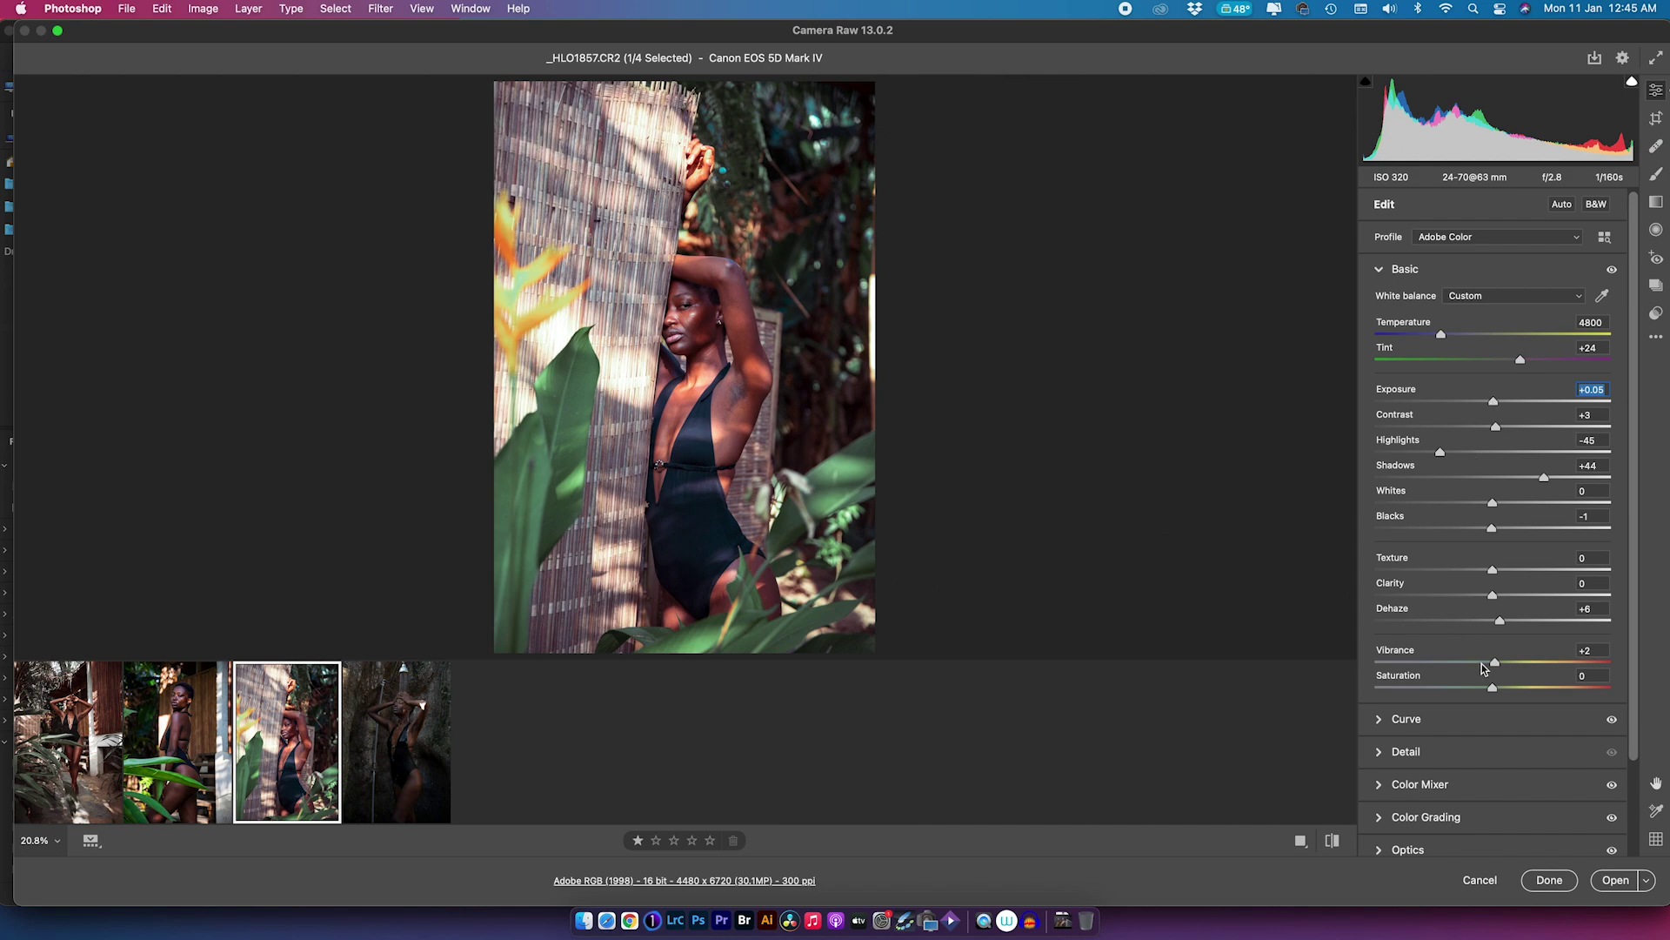
drag(1495, 663, 1483, 665)
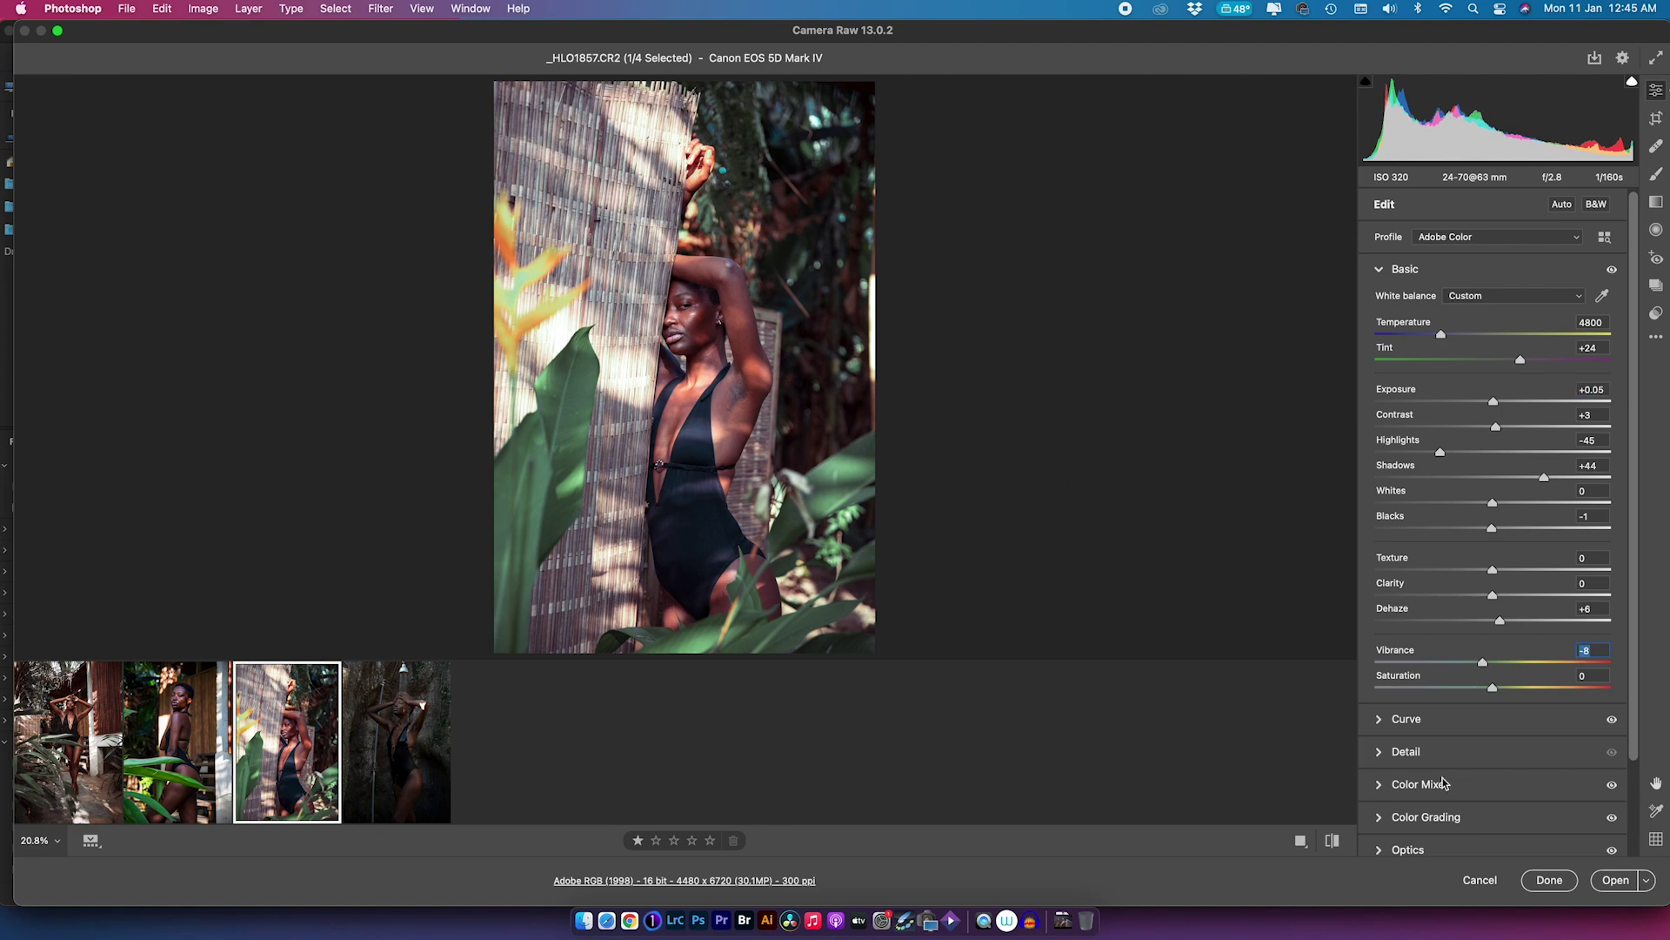
Color grade _HLO1857.CR2 with midtones at hue 185 and saturation 21, and shift the highlights' hue slightly from cyan toward green.
click(1379, 818)
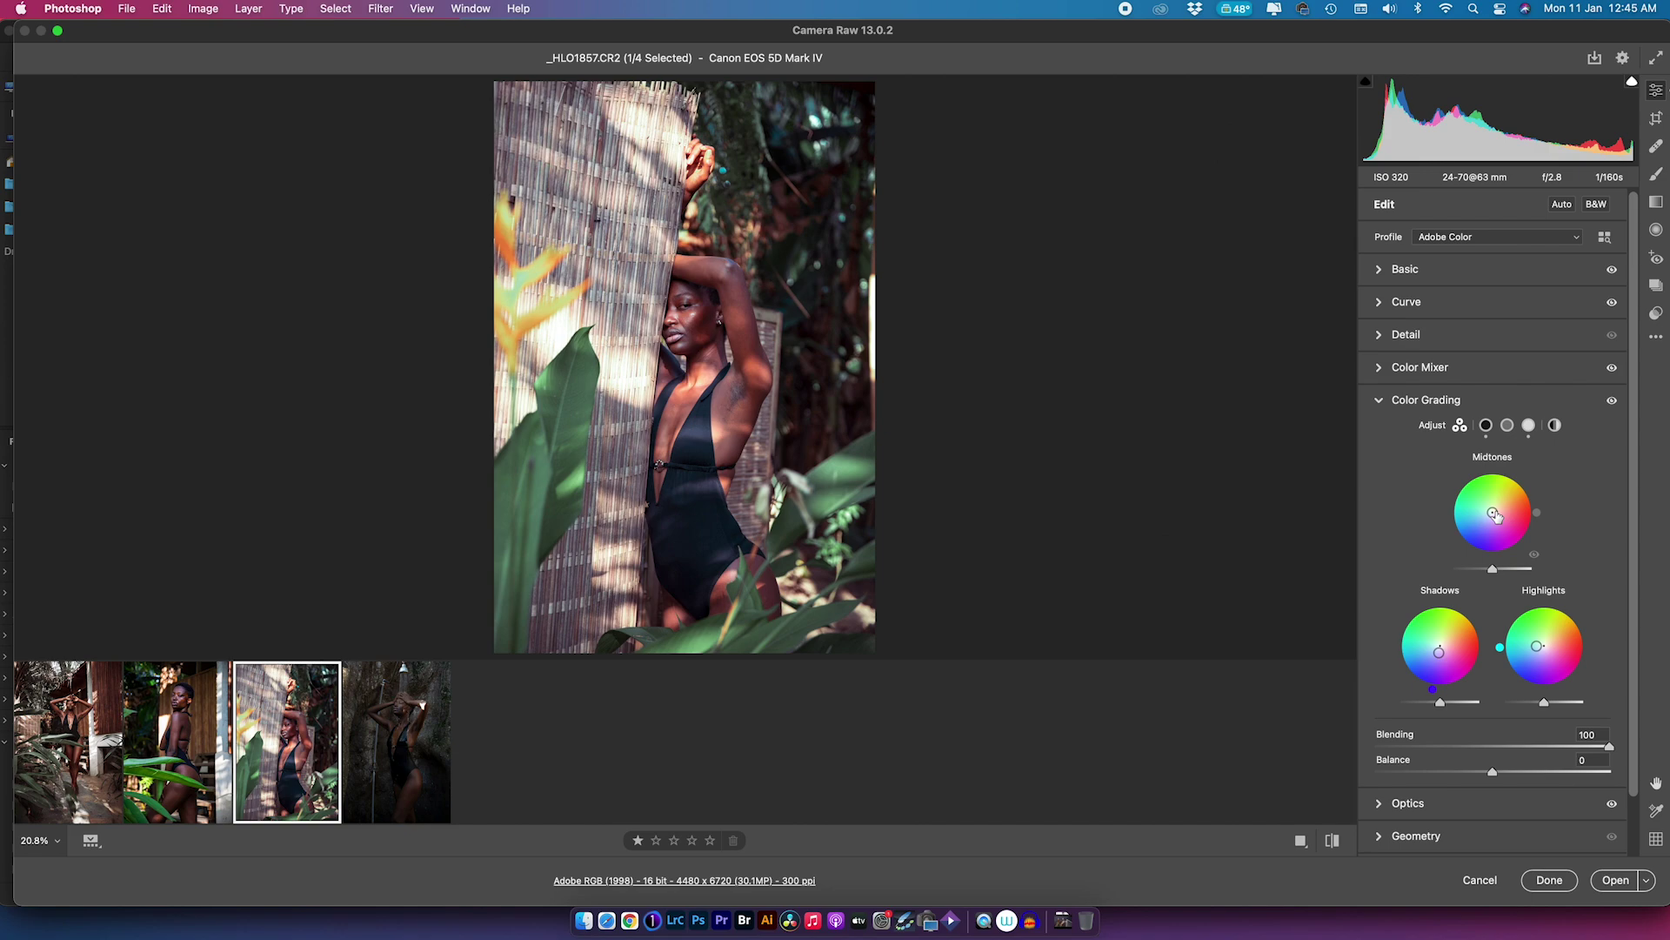
drag(1493, 515, 1486, 517)
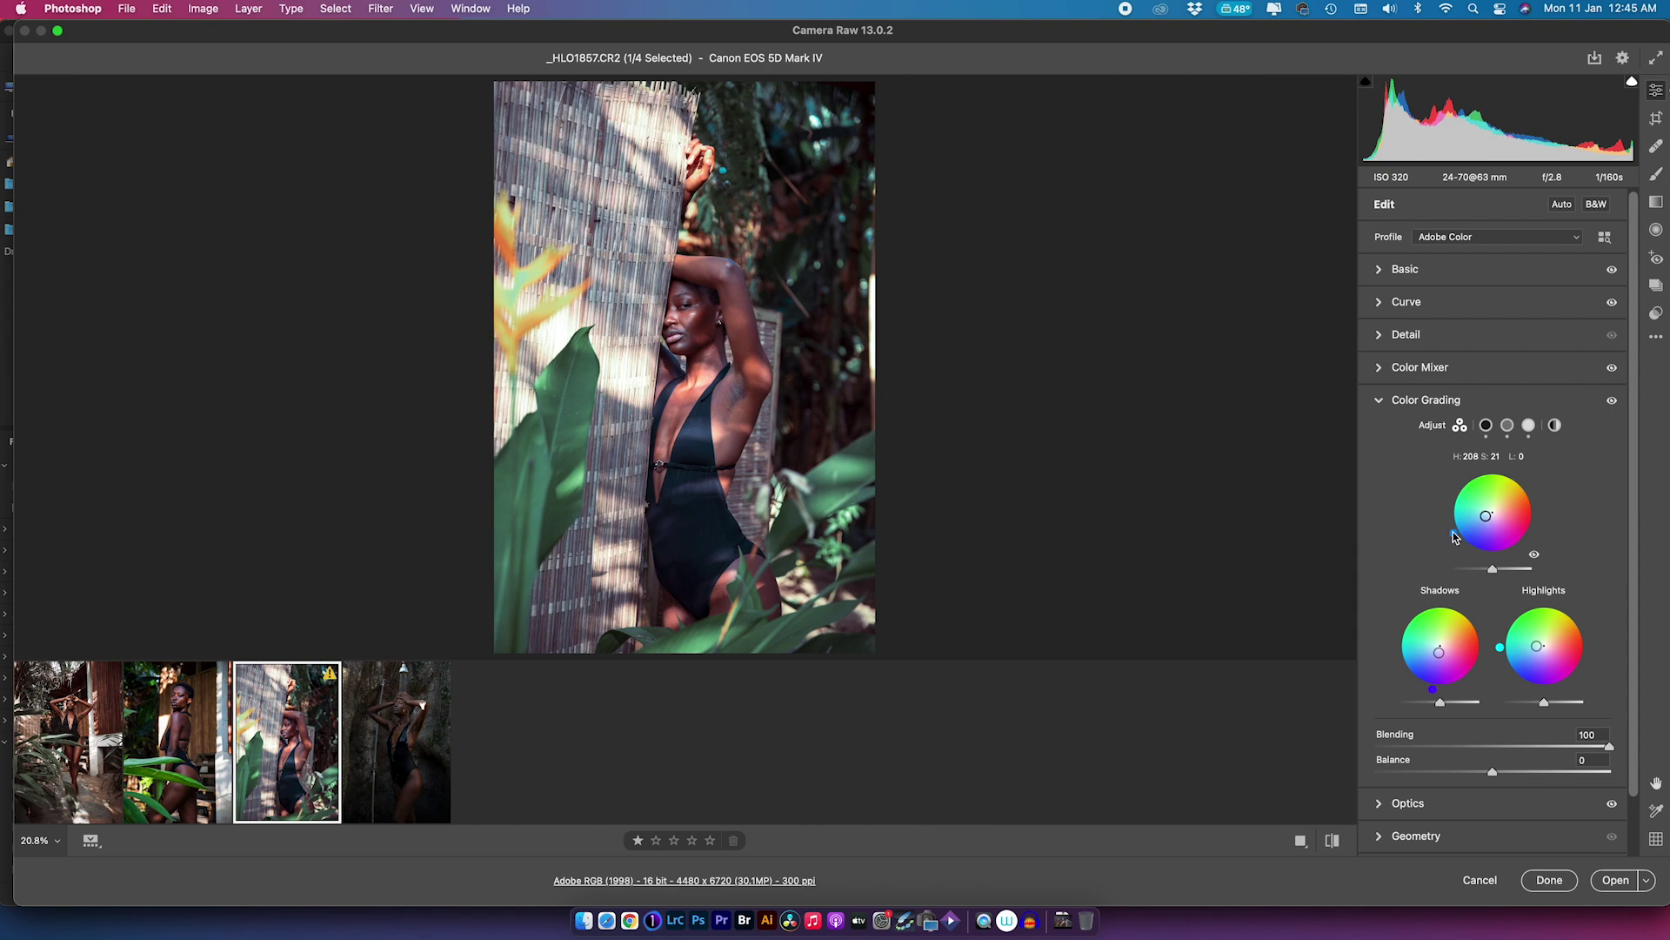
mouse_move(1457, 537)
mouse_down()
mouse_move(1460, 495)
mouse_move(1521, 481)
mouse_move(1522, 547)
mouse_move(1484, 506)
mouse_move(1474, 520)
mouse_up()
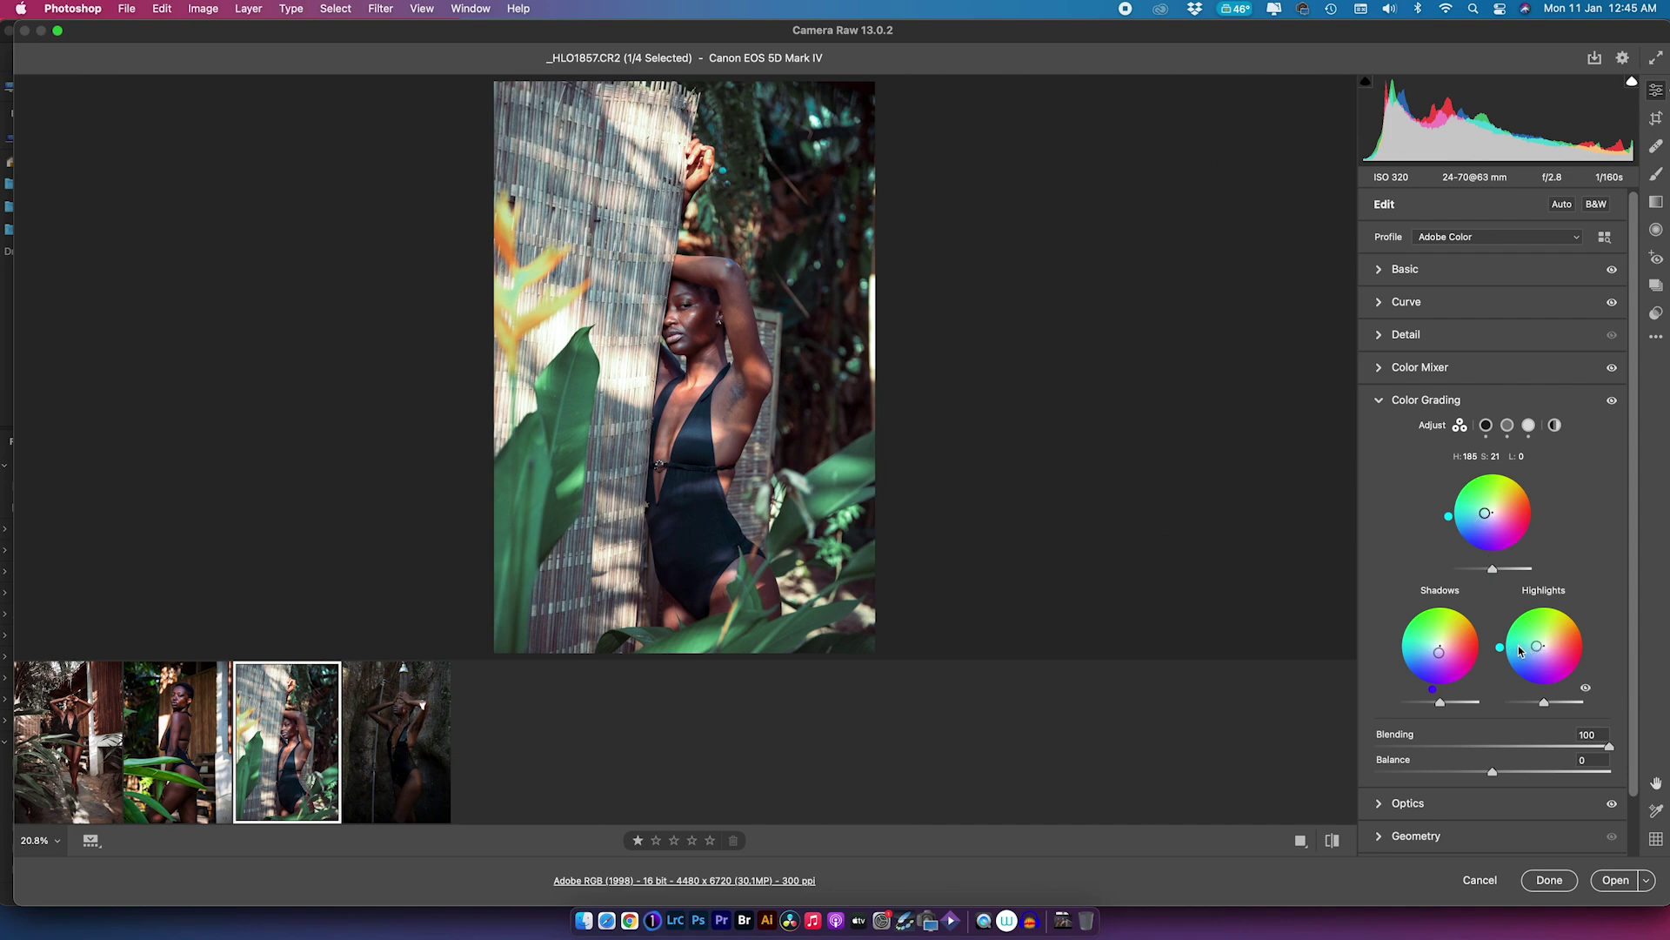
drag(1500, 653, 1503, 629)
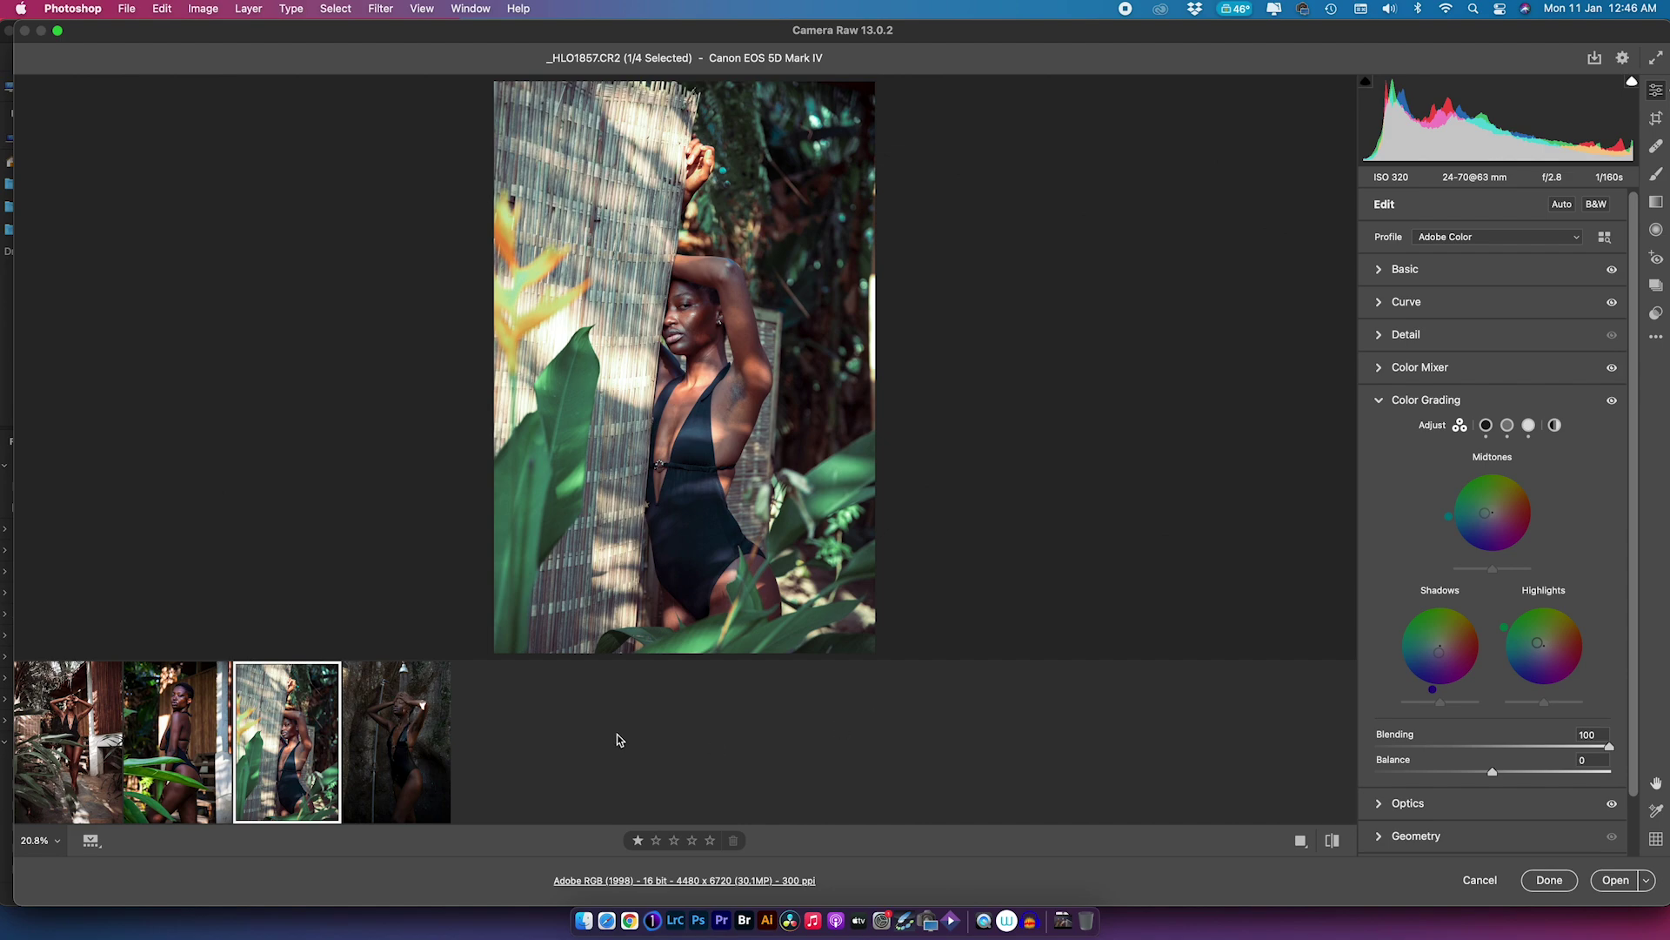
Select photo _HLO1893.CR2, expand the User Presets group and apply the Eden Burns & Browns preset.
click(389, 750)
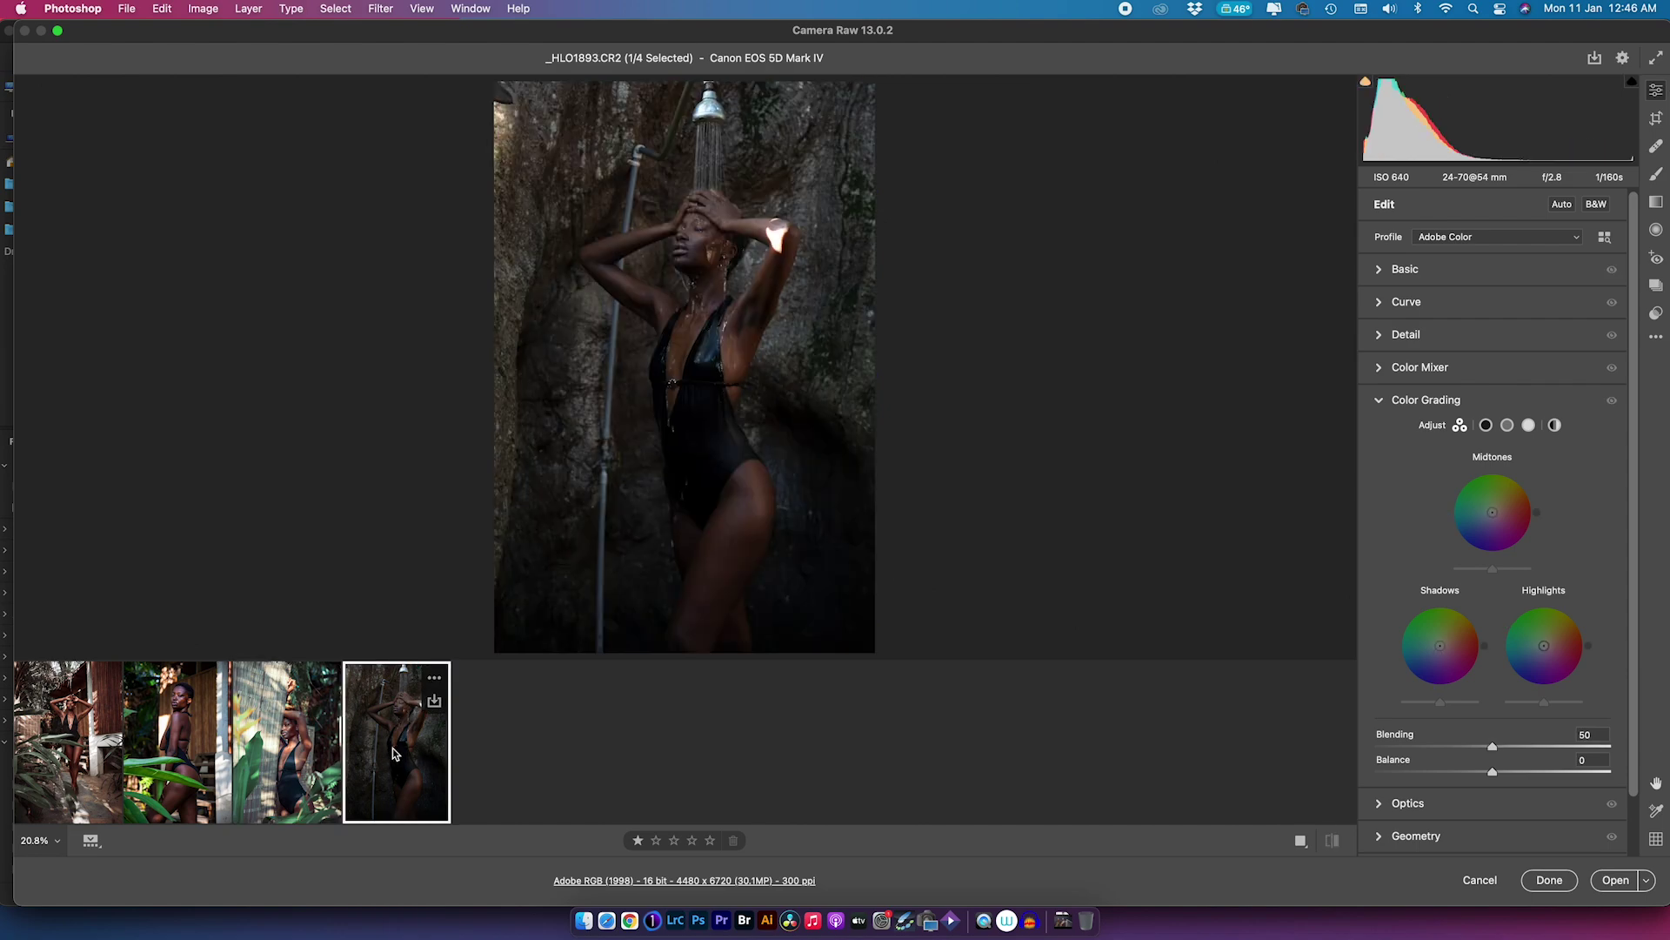
click(1657, 314)
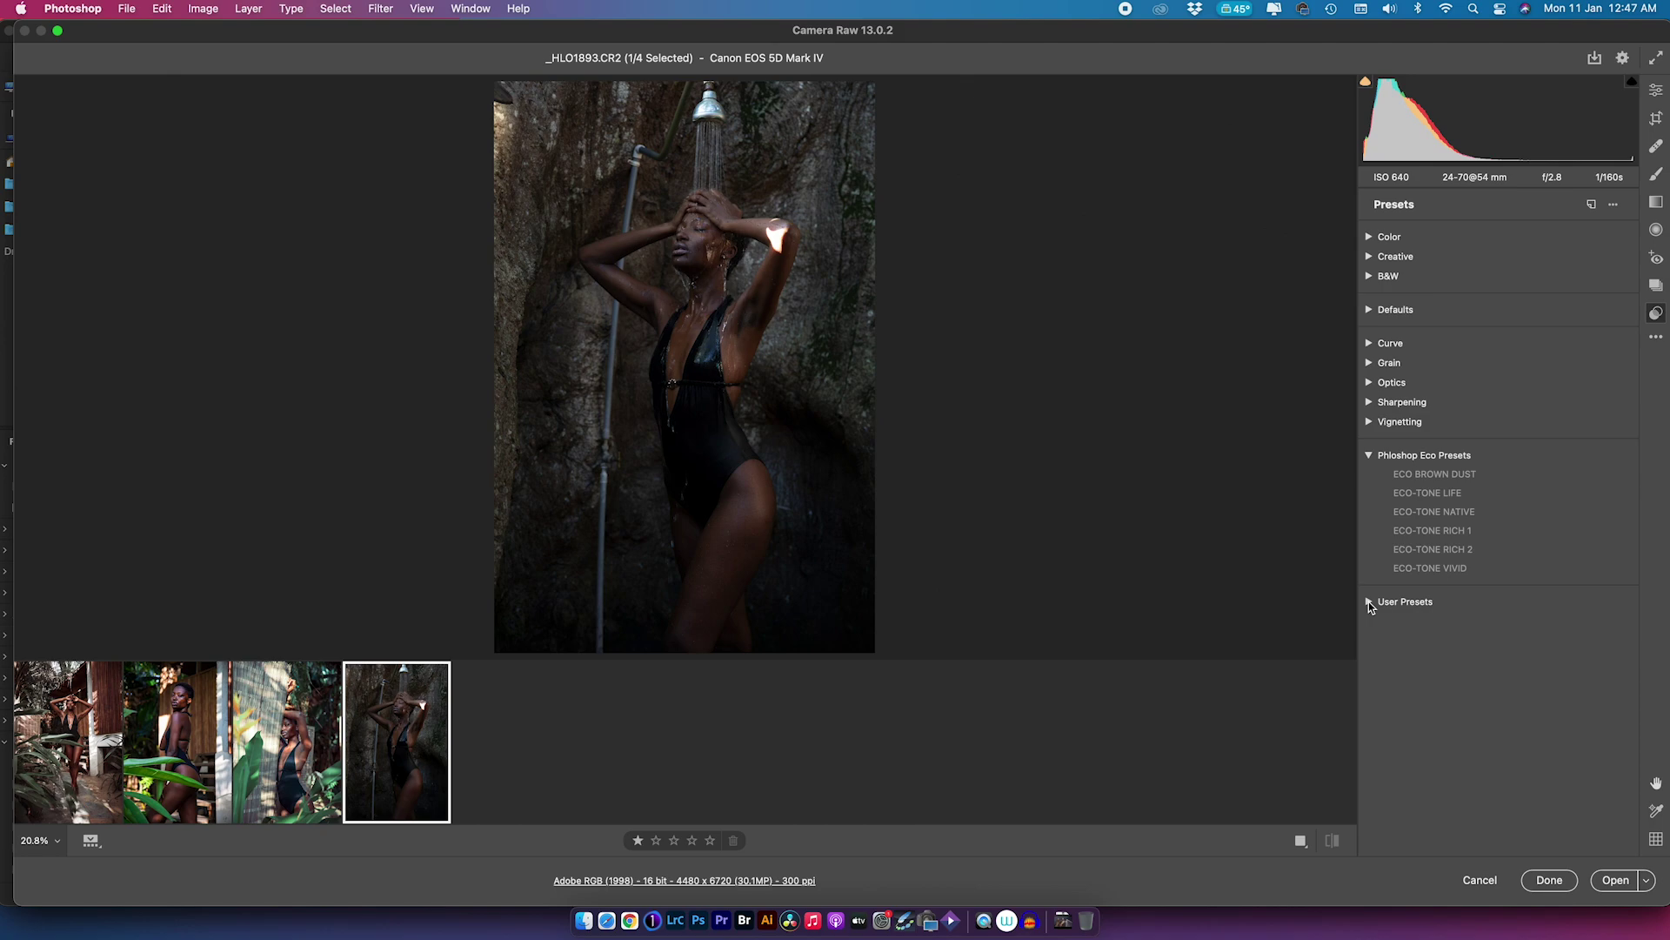
click(1370, 602)
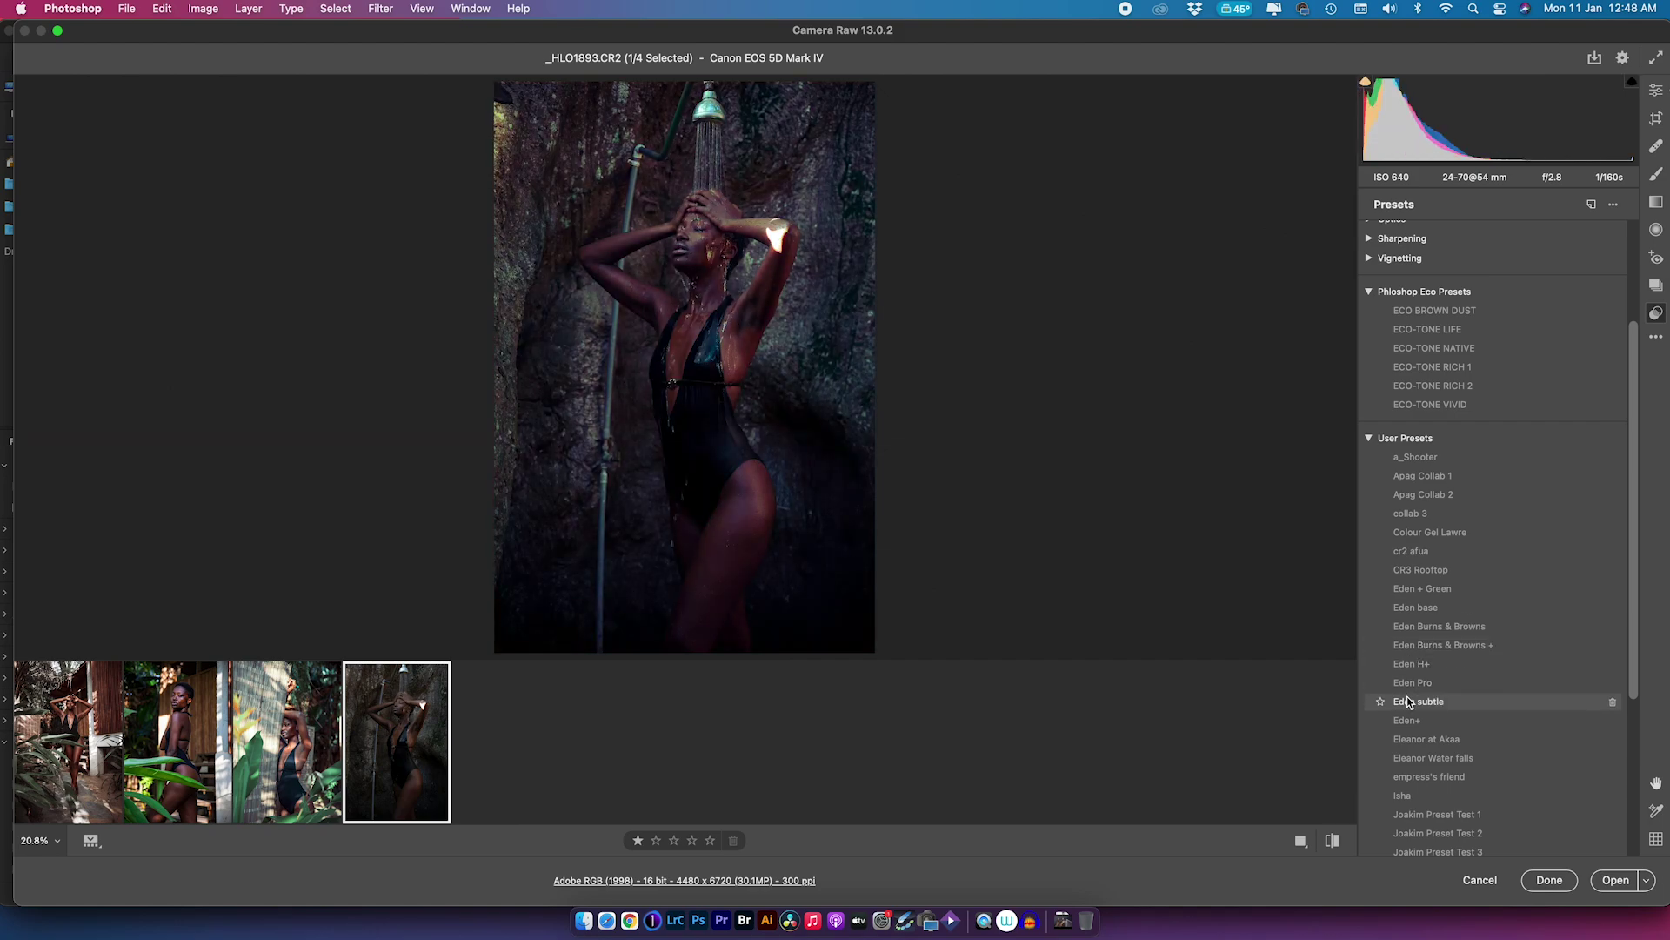
click(1420, 626)
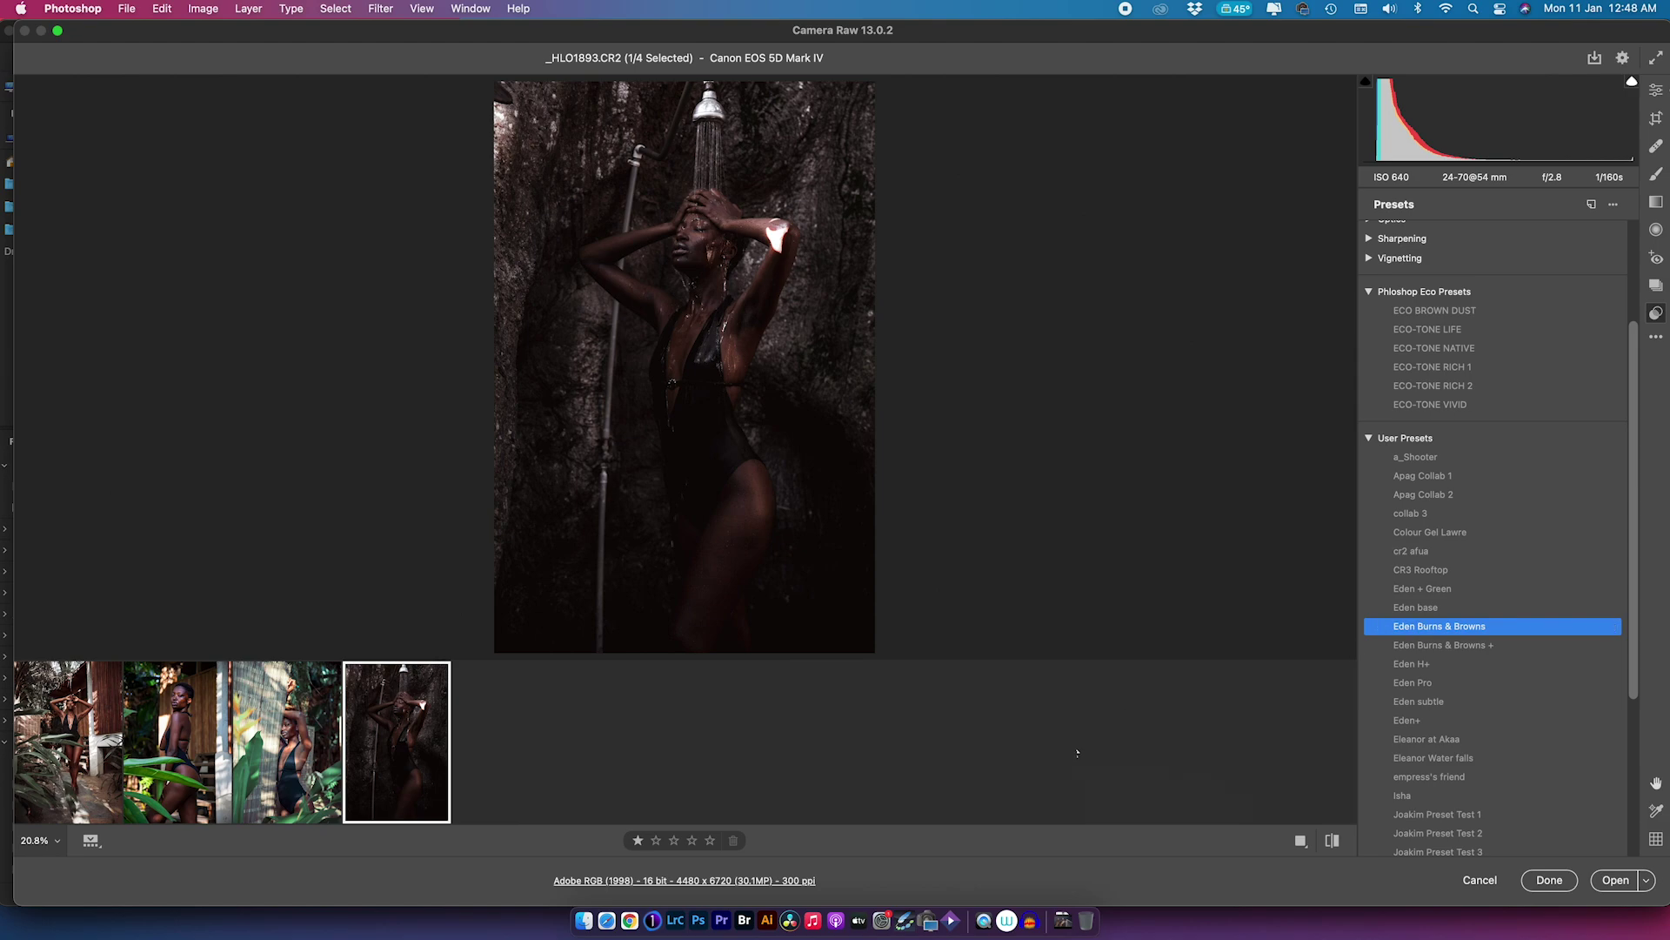
In the Basic adjustments of _HLO1893.CR2, set Exposure to +0.40, Shadows to +64 and Clarity to -4.
click(1655, 90)
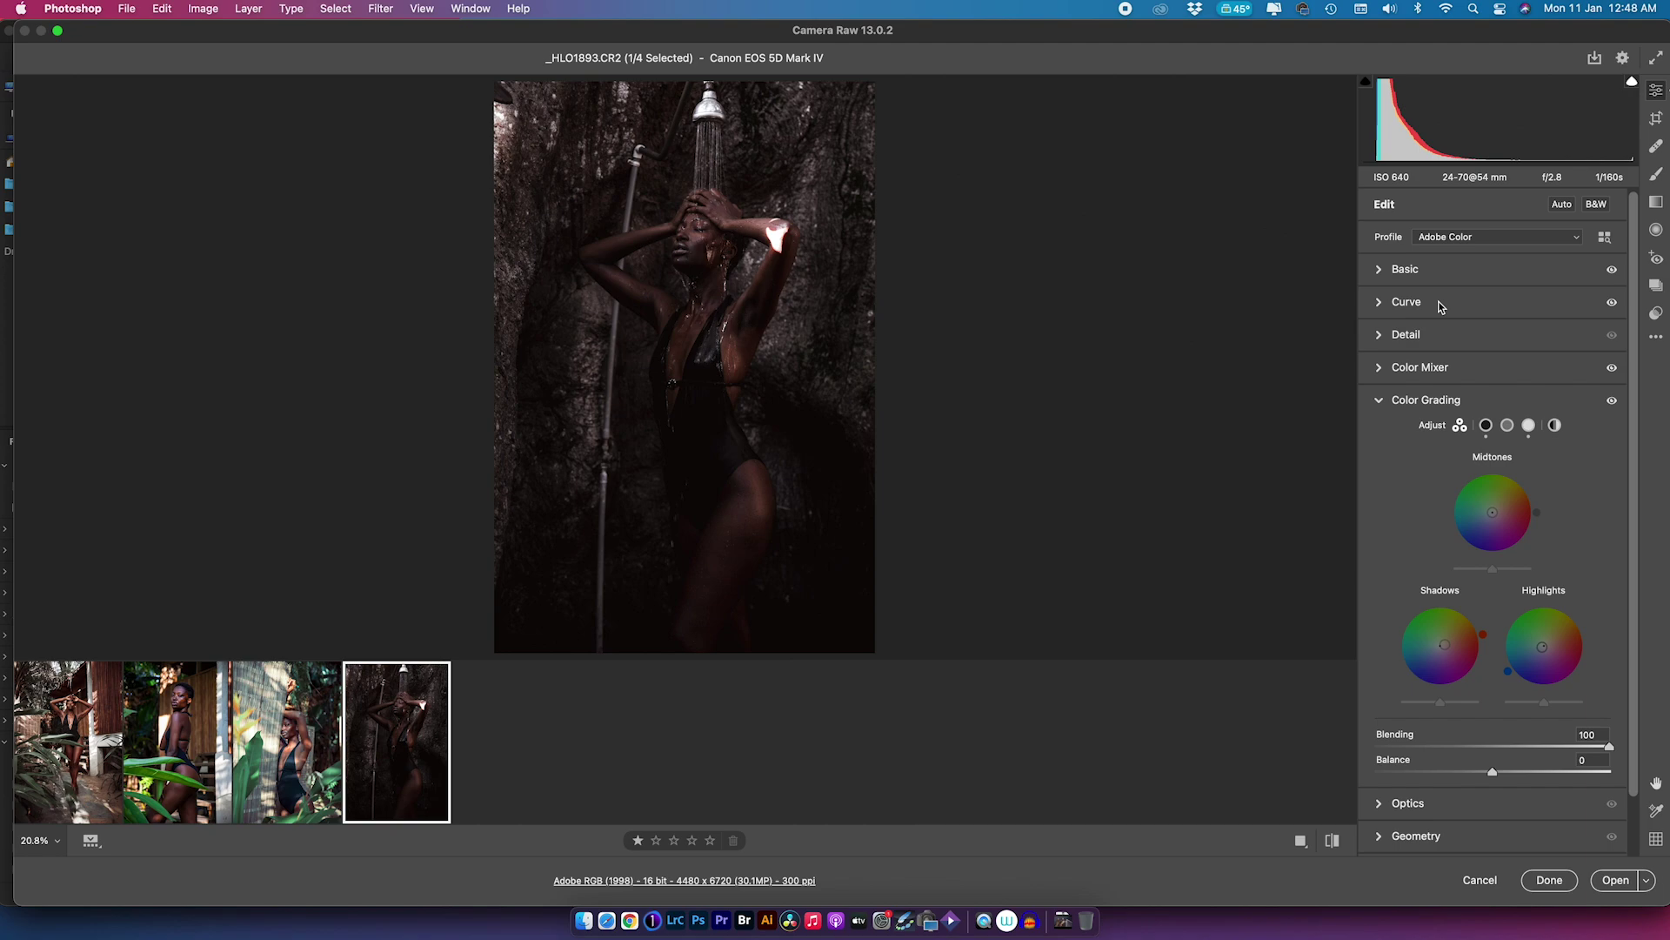
click(1379, 270)
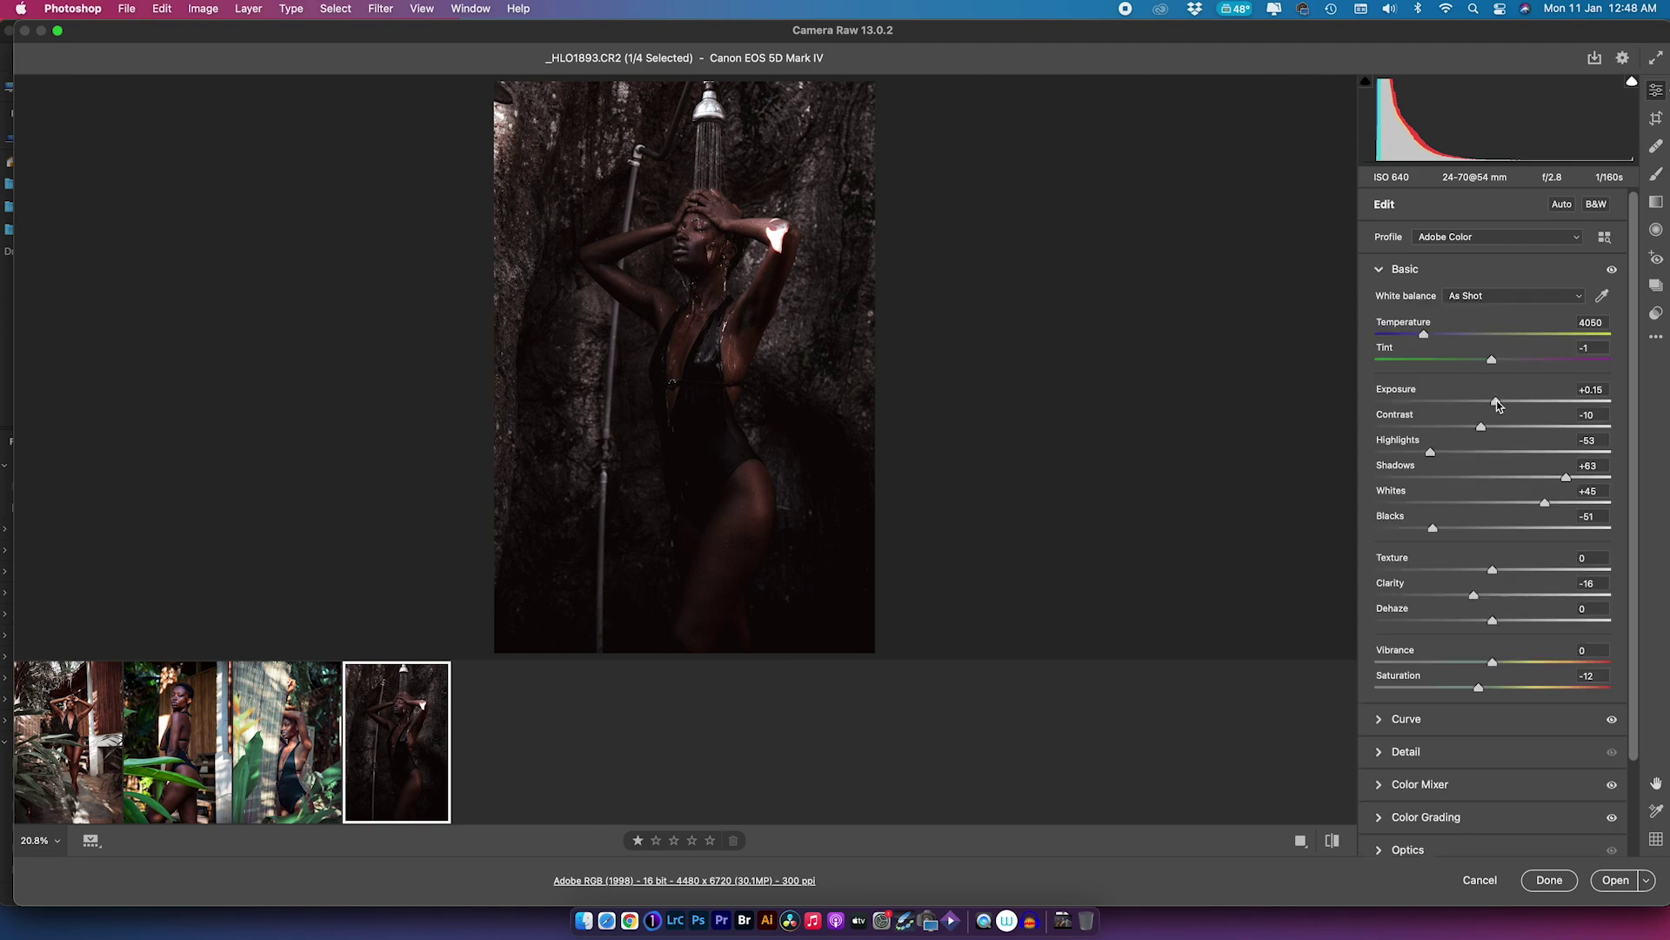
drag(1496, 402, 1502, 399)
drag(1565, 477, 1568, 478)
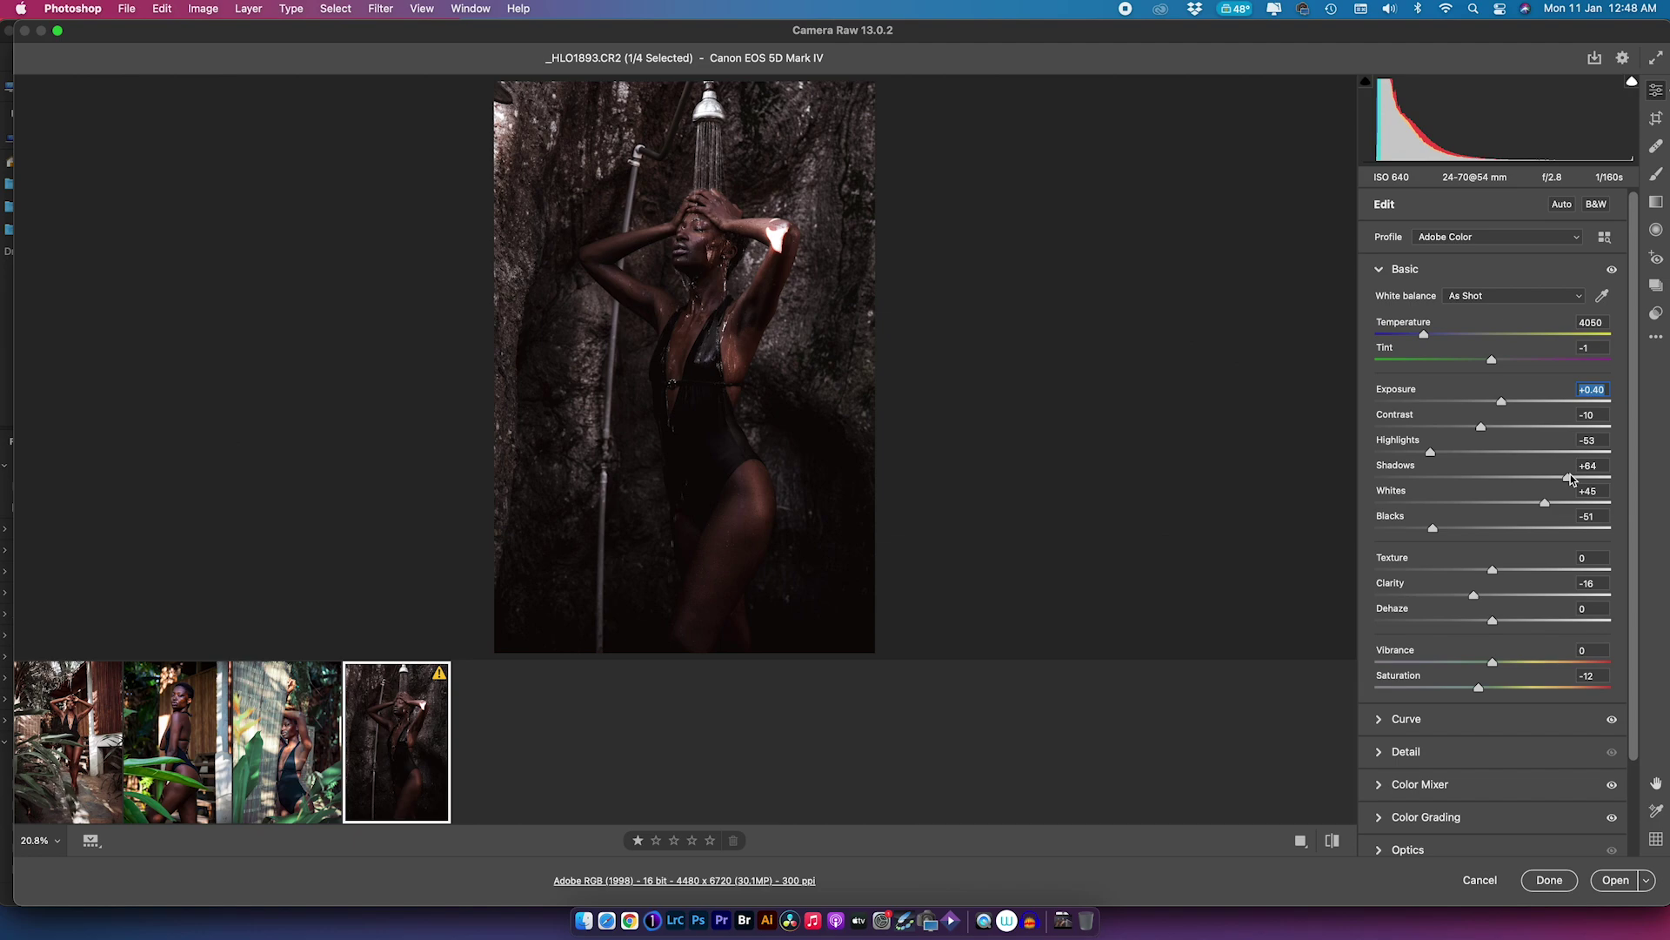
drag(1569, 476, 1569, 476)
drag(1475, 597, 1489, 596)
Reshape the point curve of _HLO1893.CR2 with the black point at output 11, a lowered highlight point and slightly raised shadow points.
scroll(1461, 609, down, 3)
click(1380, 612)
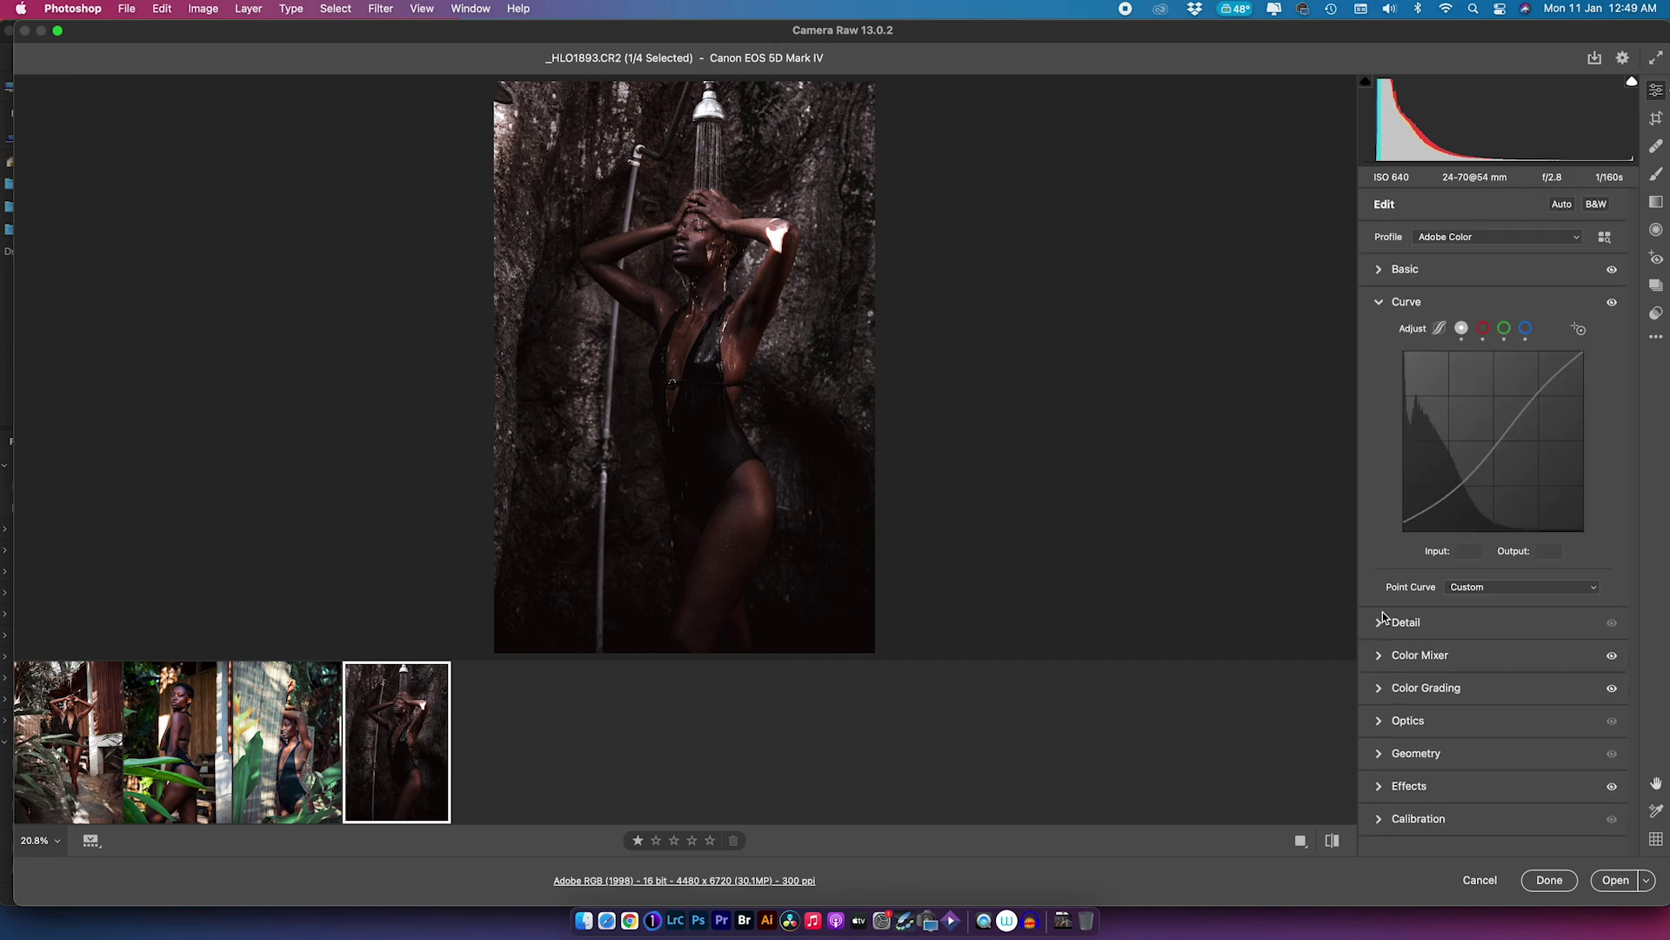
drag(1404, 522, 1403, 523)
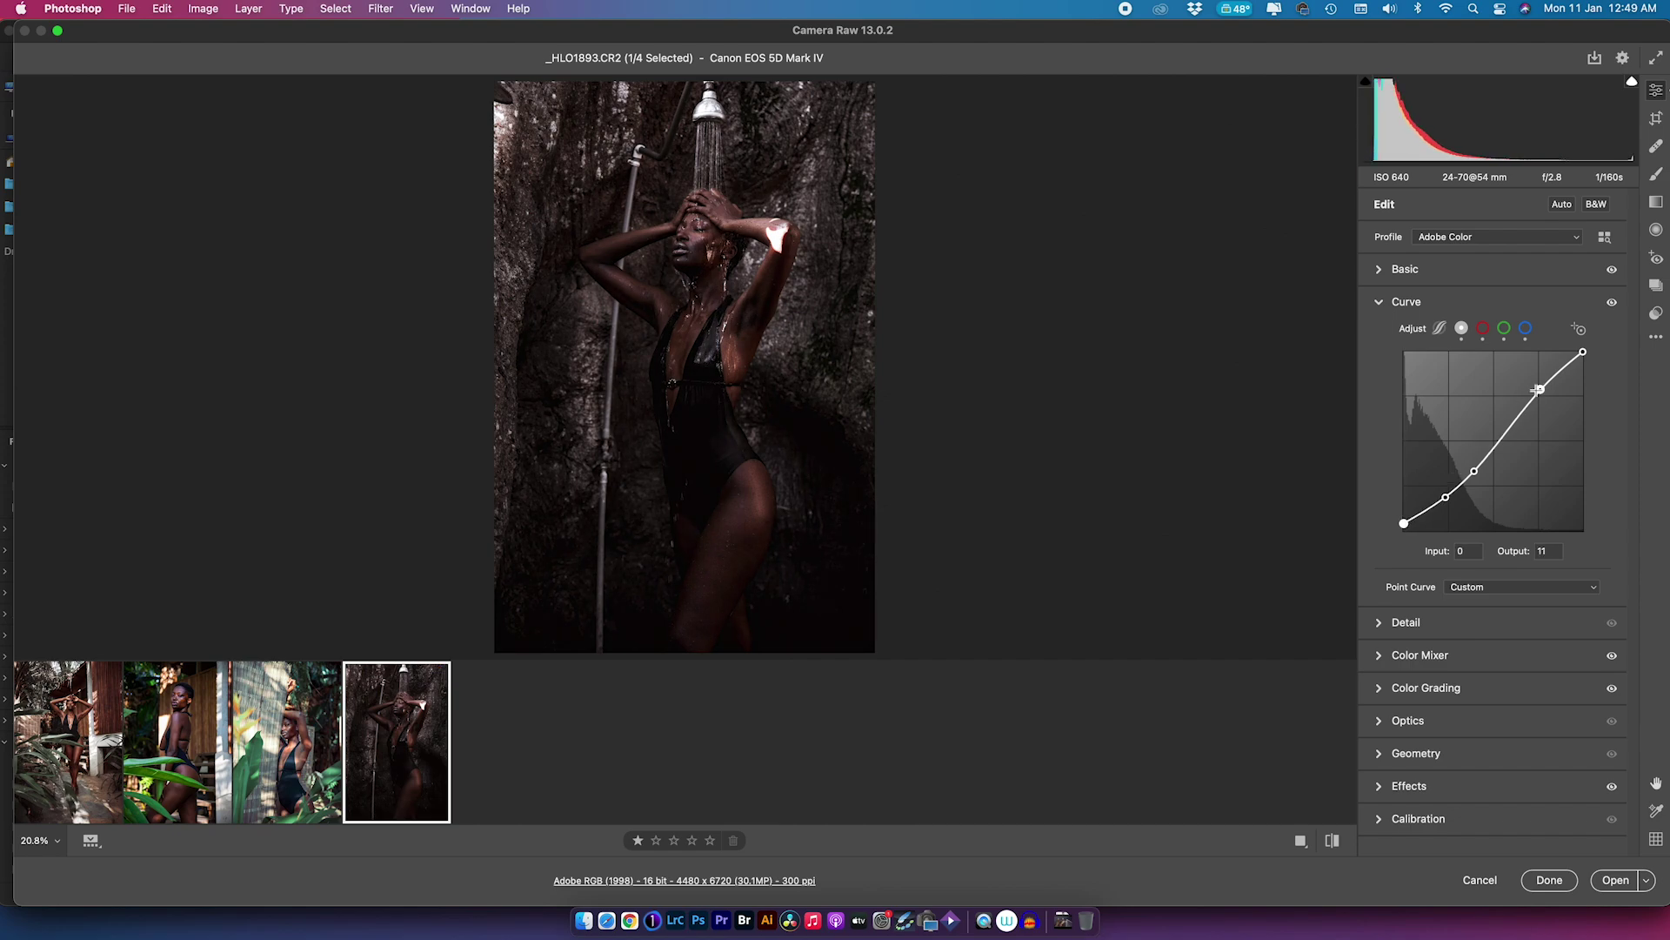
drag(1539, 390, 1540, 395)
drag(1456, 495, 1451, 494)
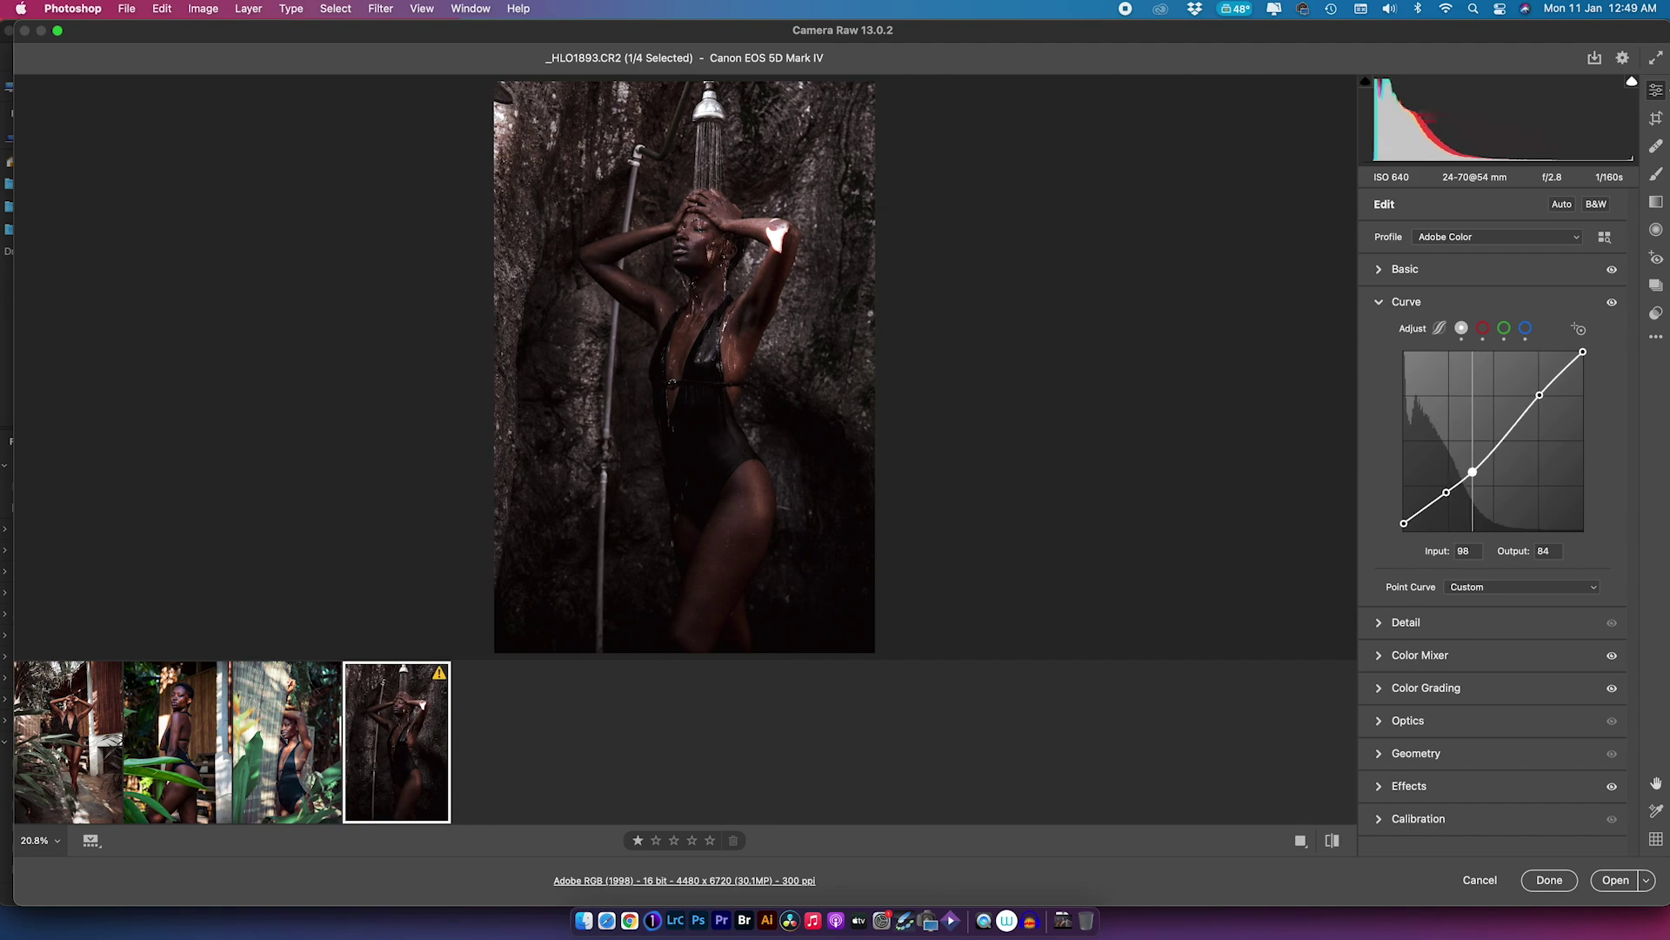
click(1378, 301)
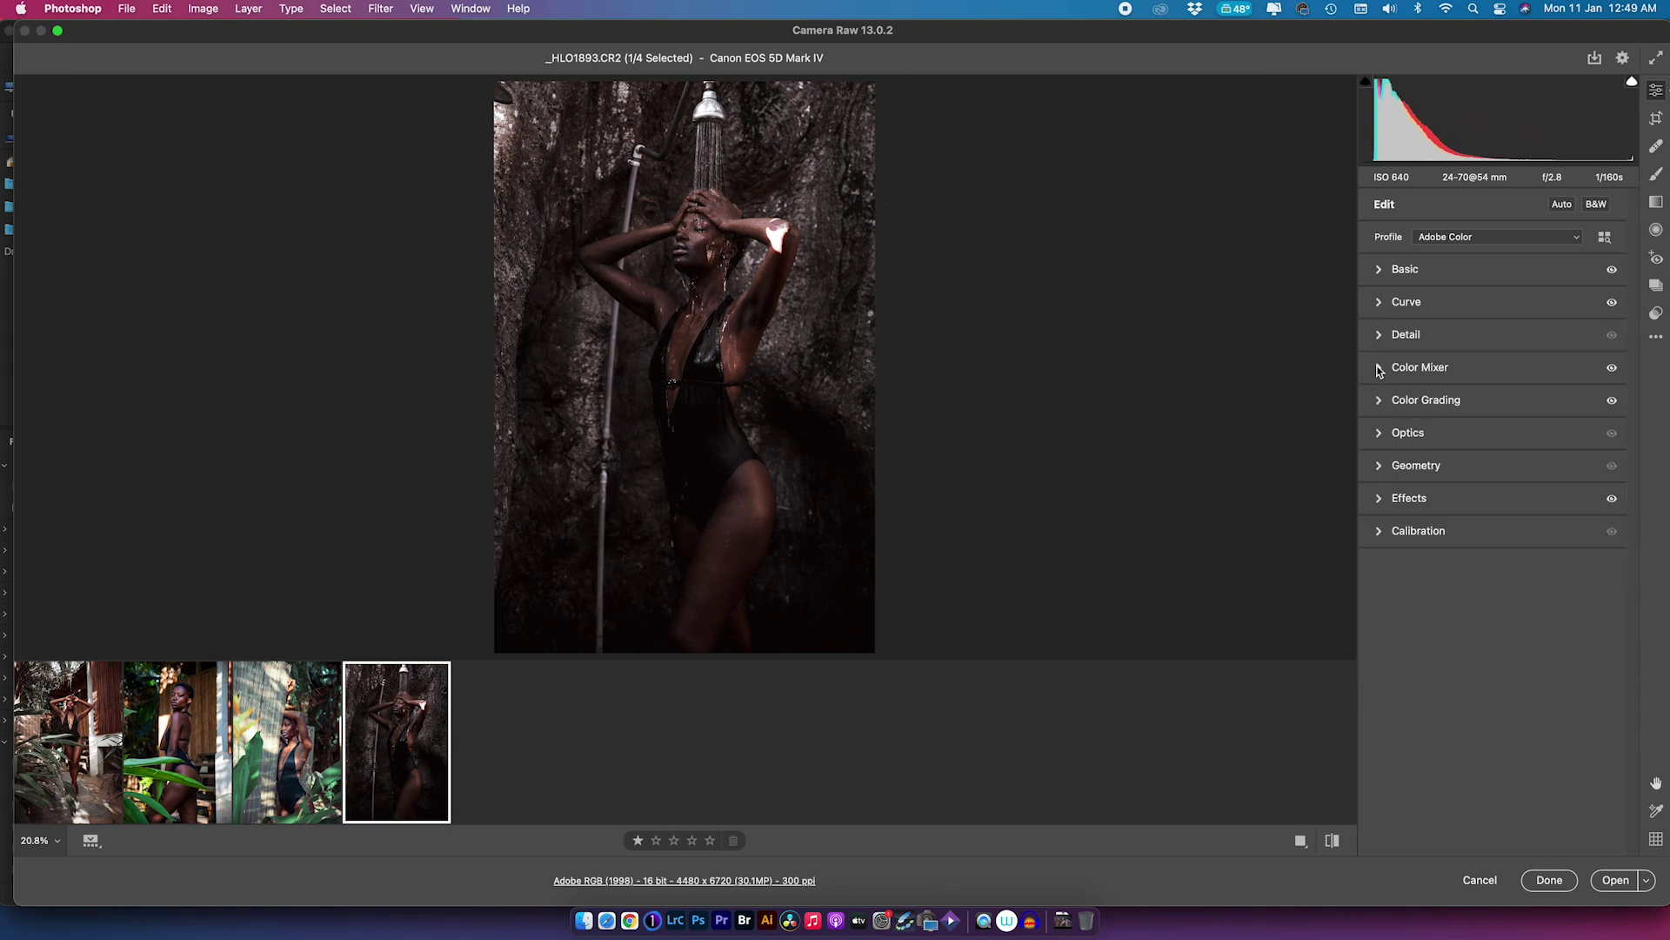
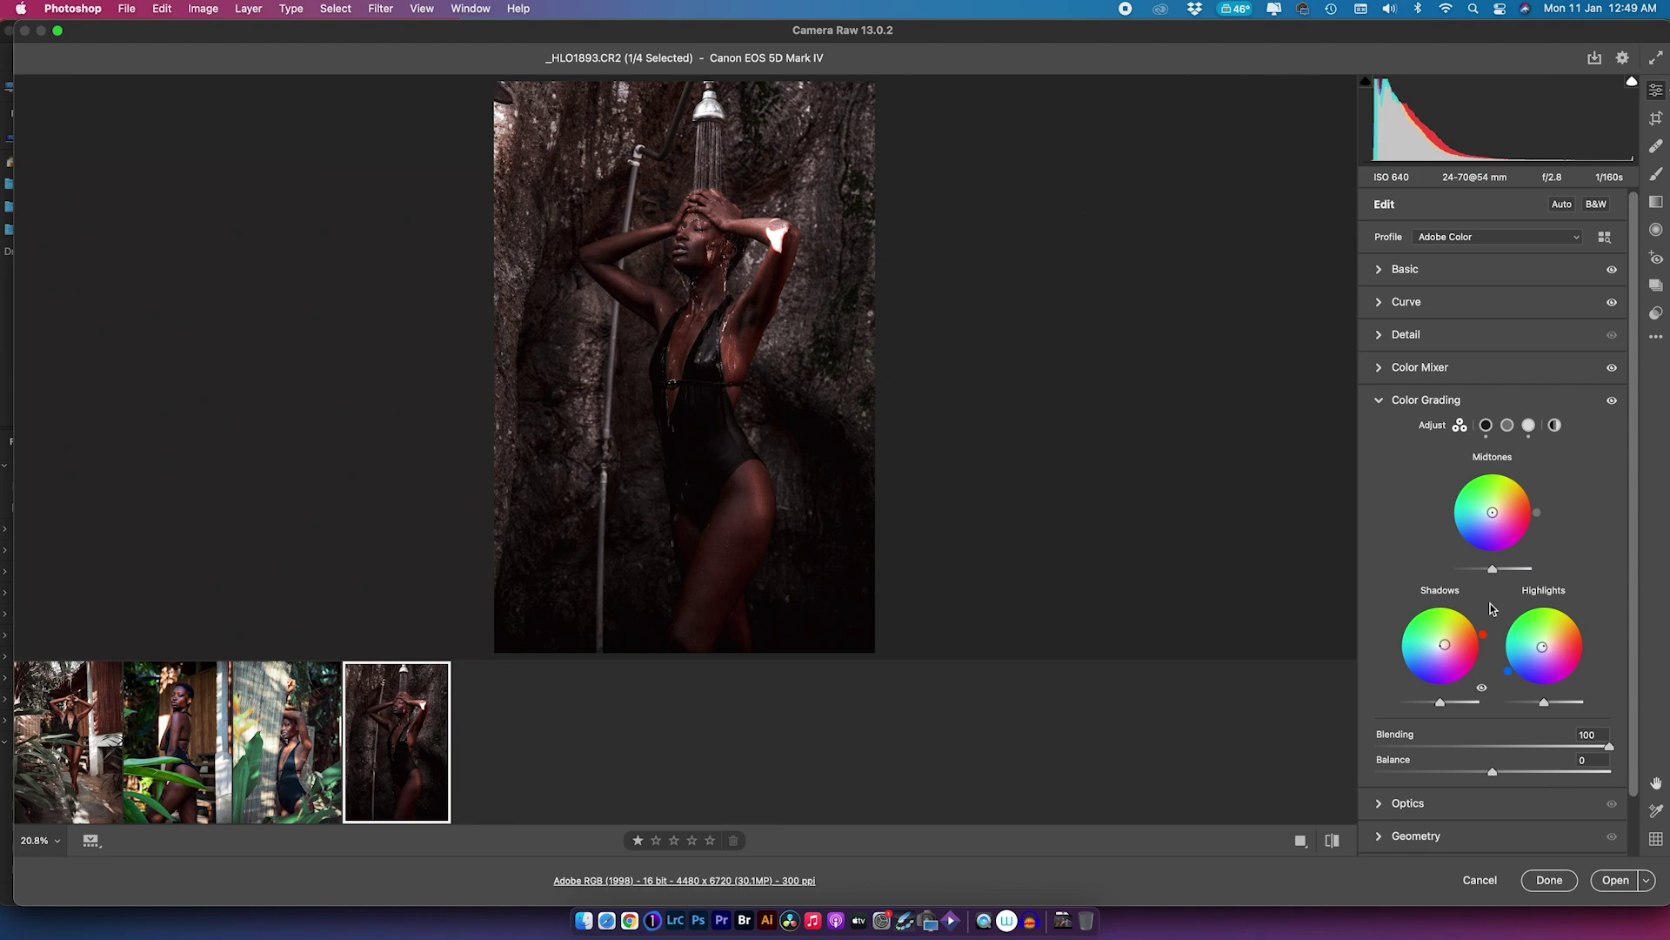
Color grade _HLO1893.CR2 with midtones at hue 67 and saturation 18, yellow-tinted highlights, and purple shadows at saturation 13.
drag(1492, 512, 1496, 505)
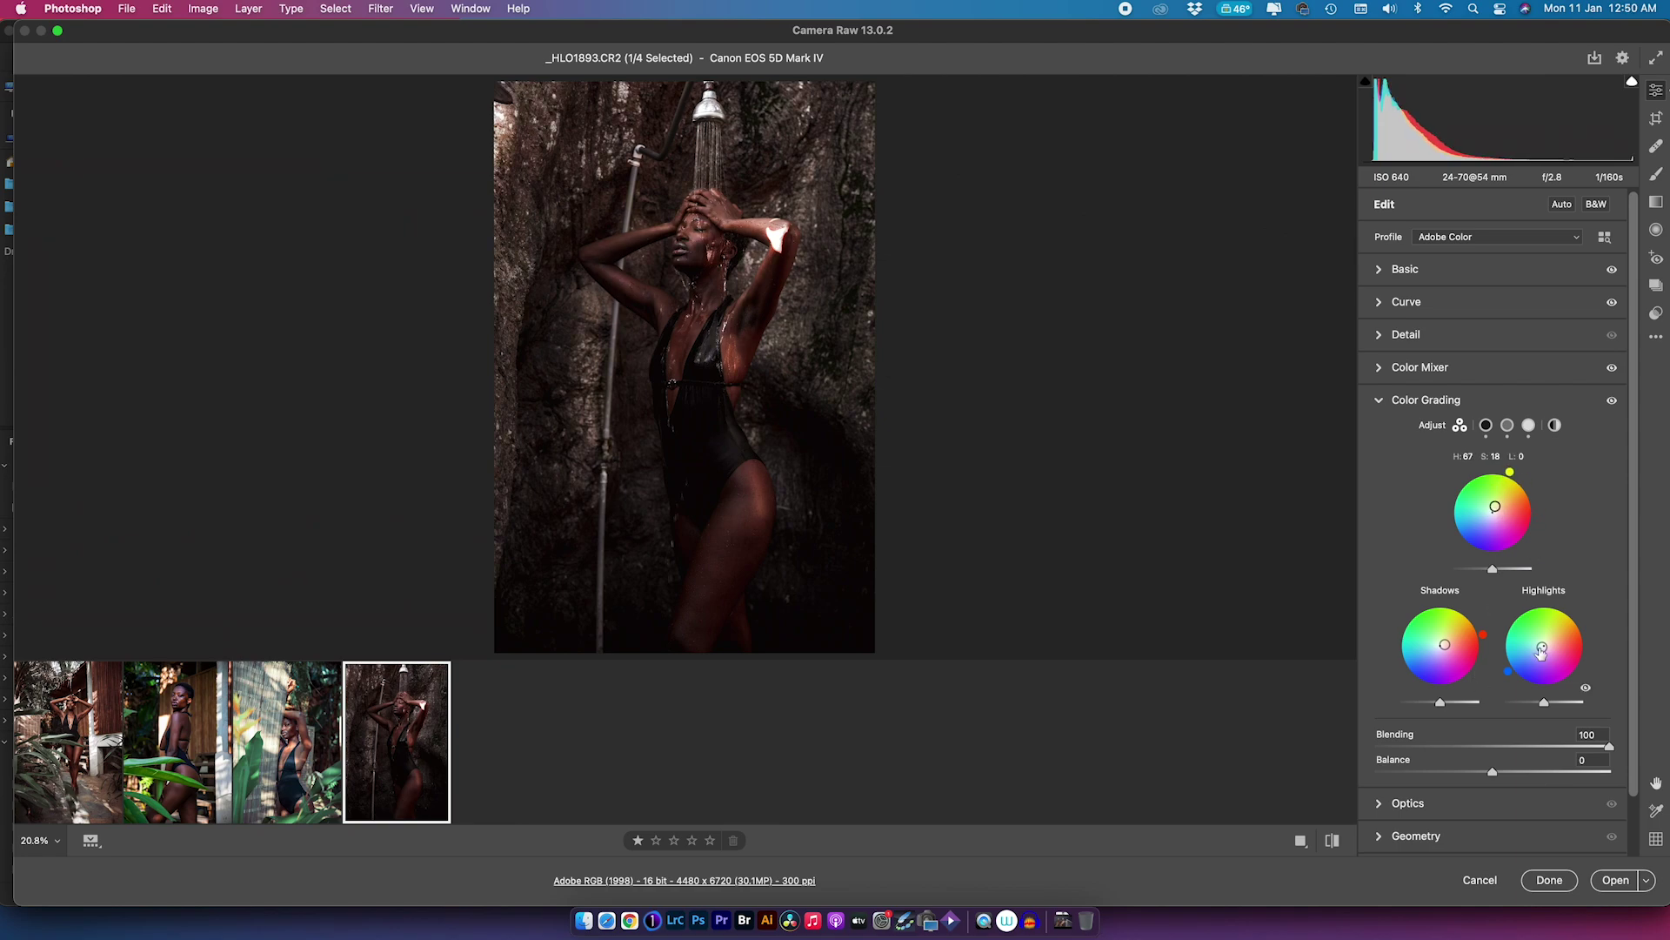
drag(1543, 647, 1546, 630)
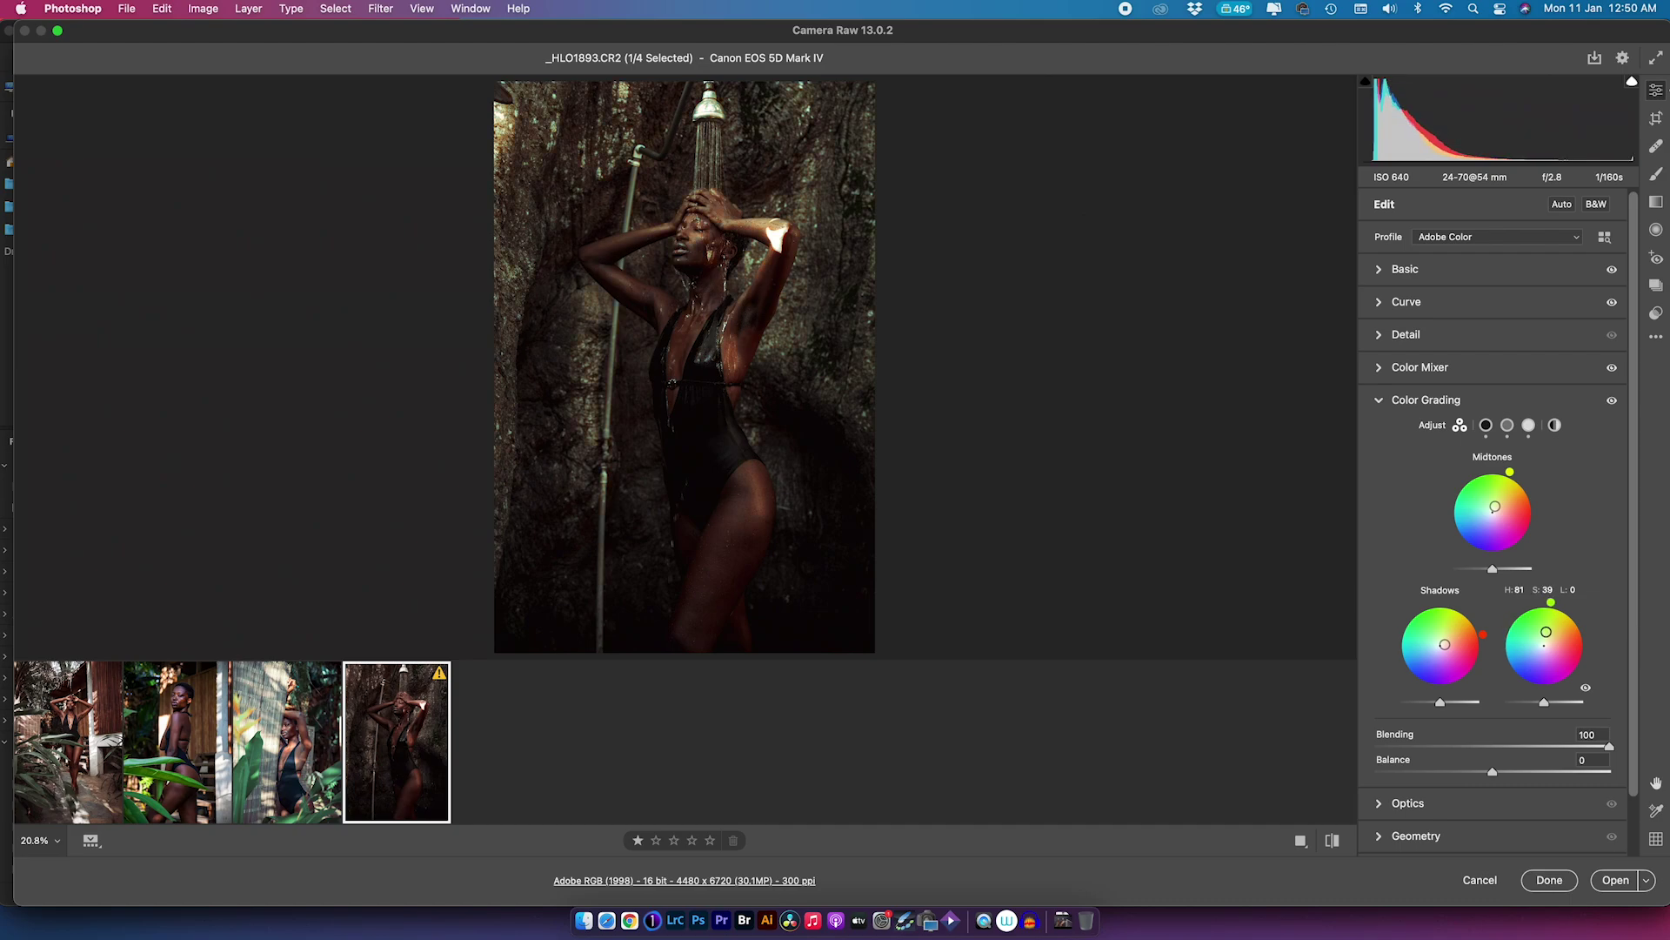
drag(1444, 644, 1440, 651)
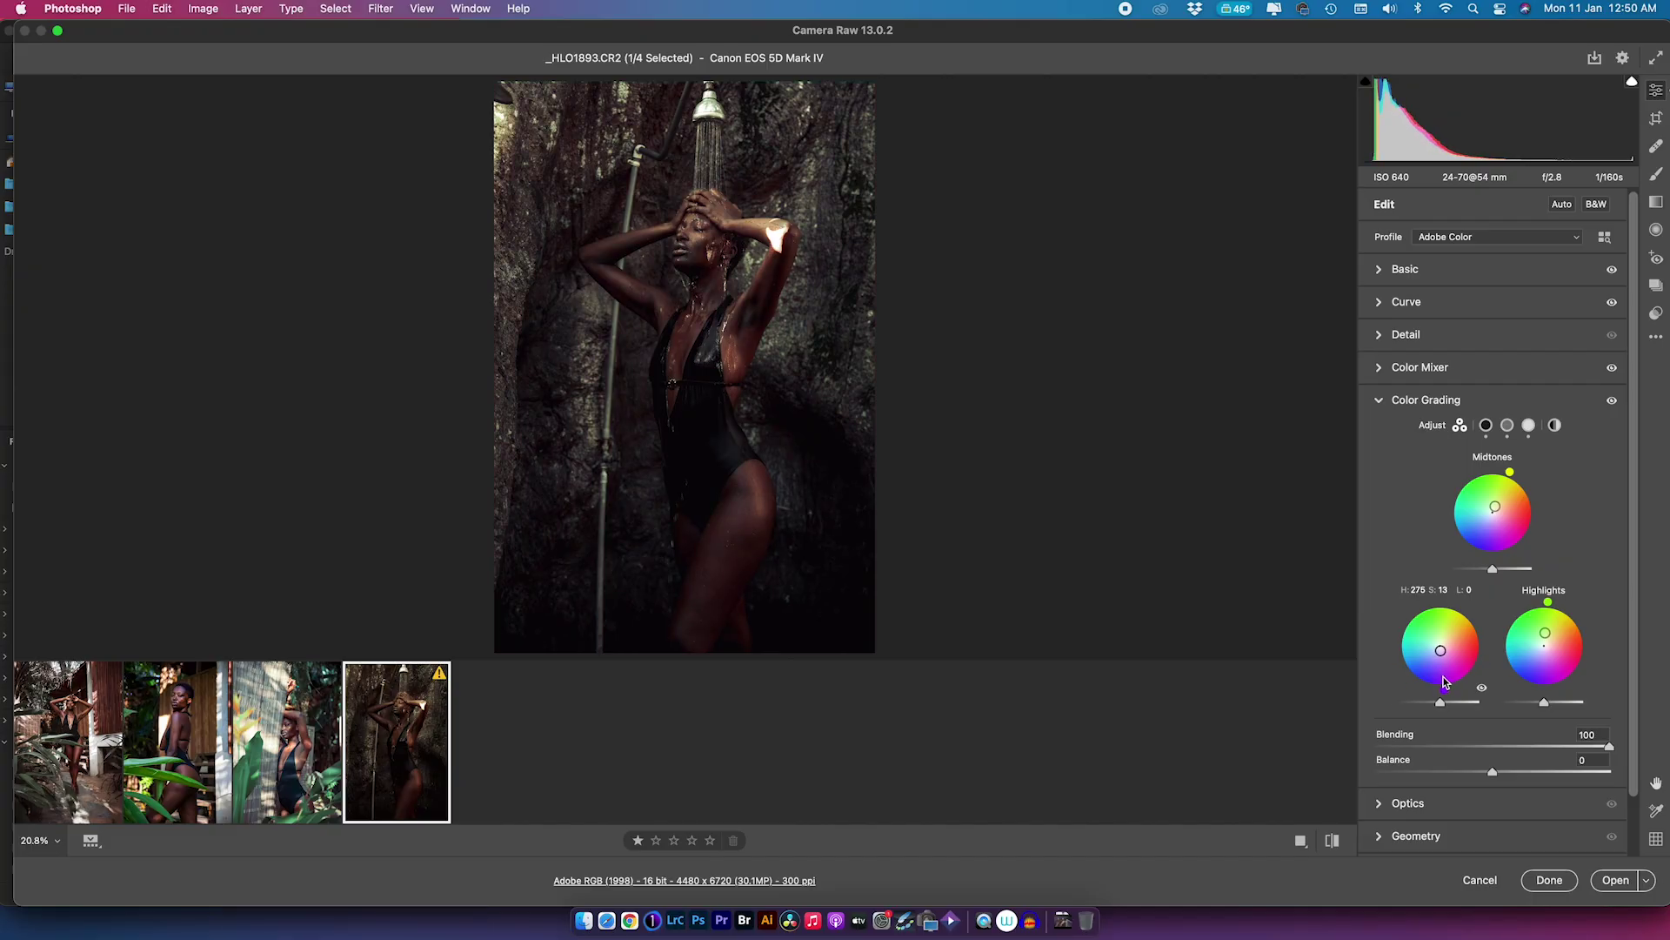
drag(1548, 602, 1564, 607)
click(1379, 401)
click(1379, 401)
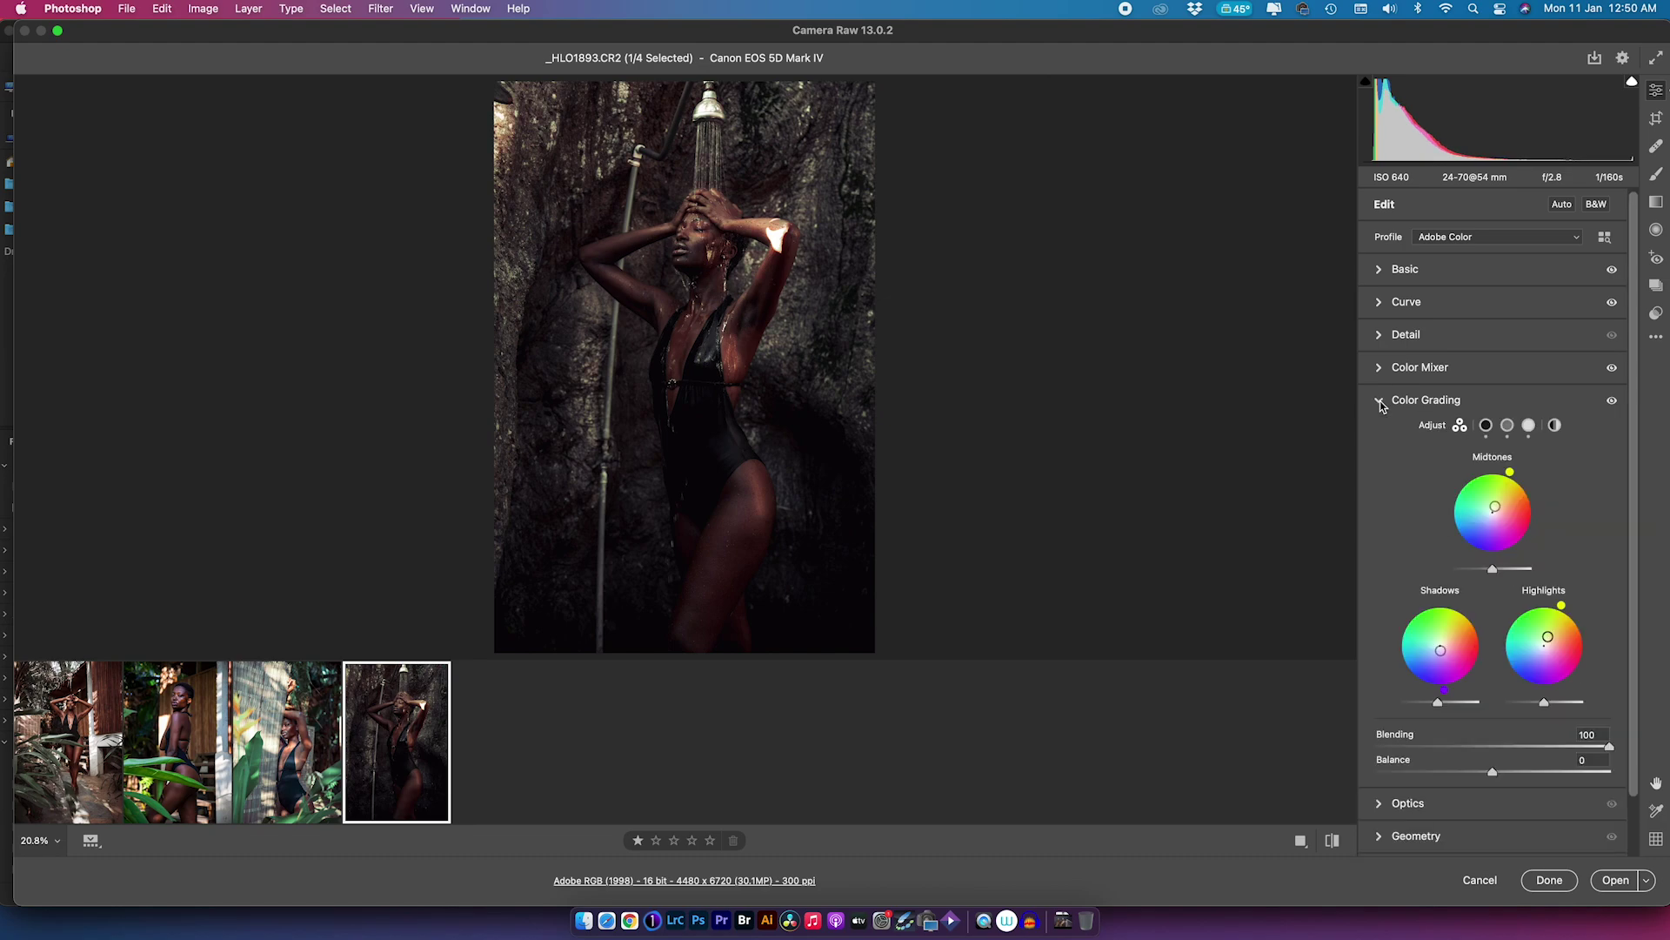
click(1379, 401)
In the Basic adjustments of _HLO1893.CR2, set Exposure to +0.80 and Contrast to +1.
click(1379, 270)
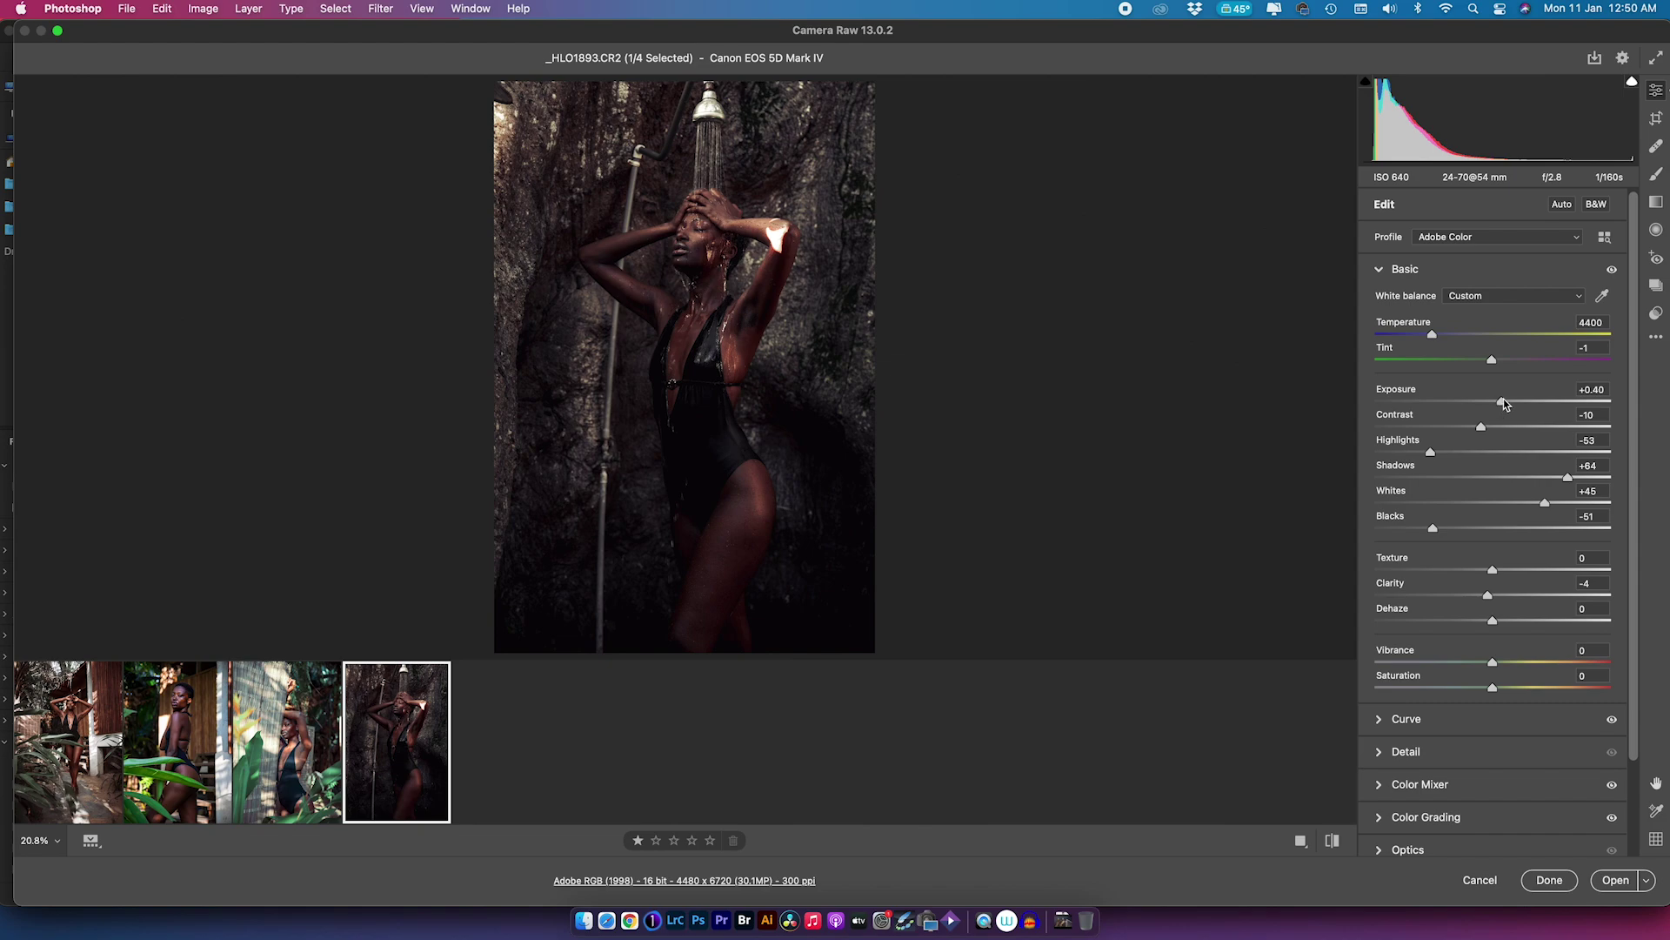
drag(1502, 400, 1513, 398)
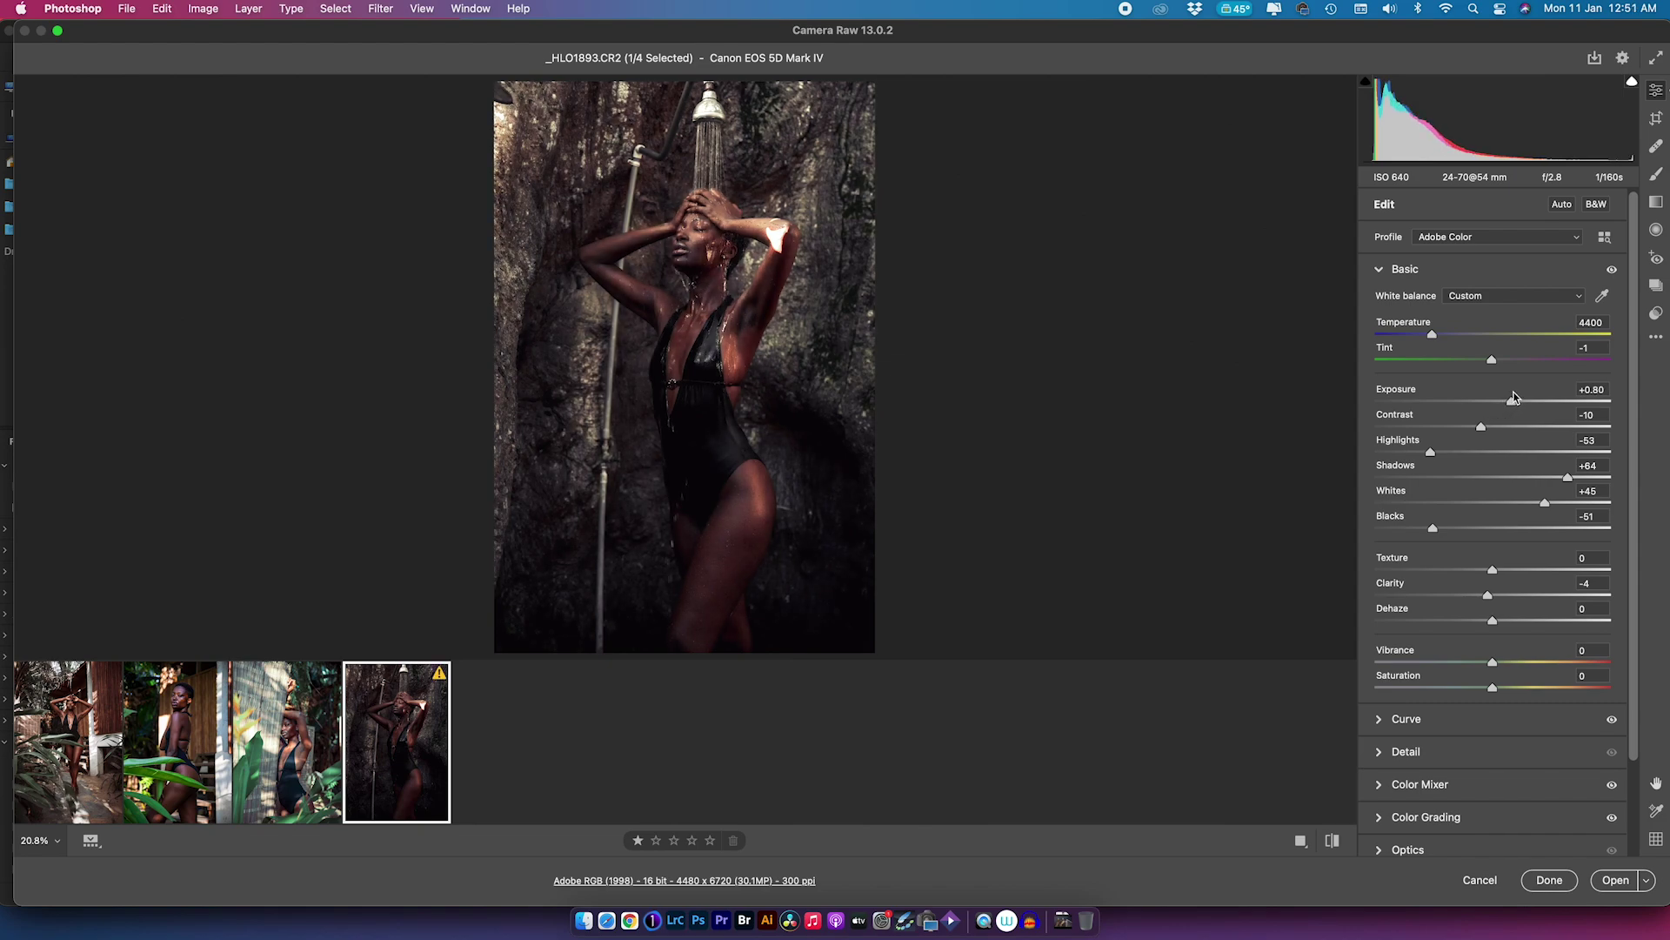
drag(1490, 428, 1498, 426)
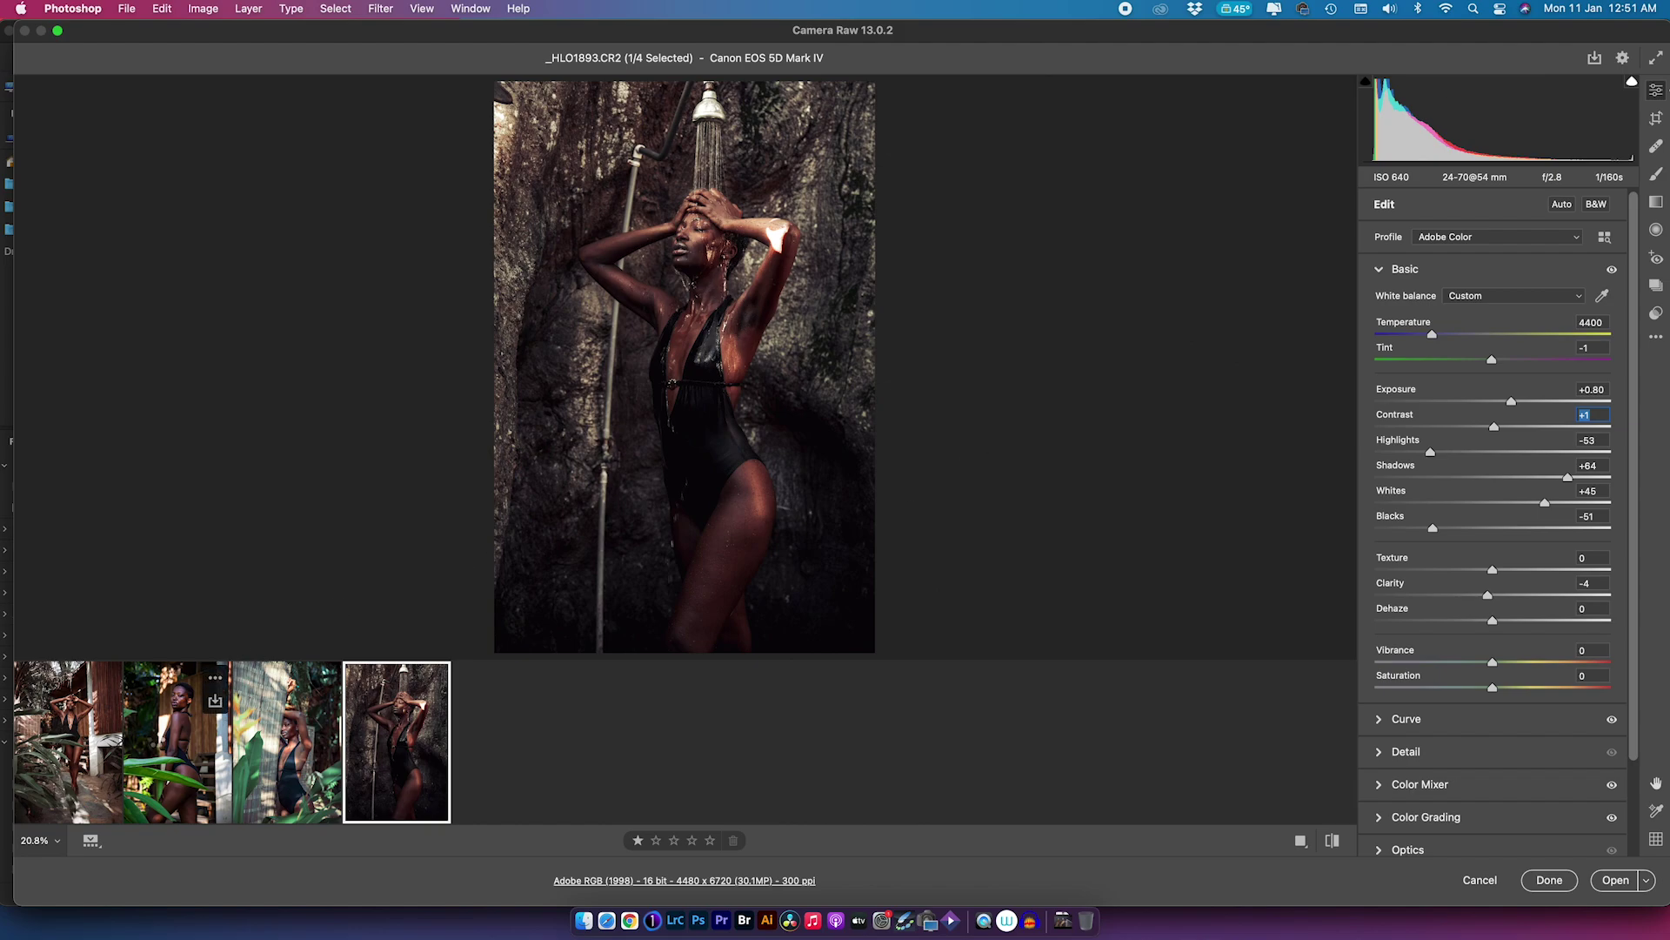
Select photo _HLO1845.CR2, try the ECO BROWN DUST, ECO-TONE VIVID and Eden base presets, and apply ECO-TONE LIFE.
click(184, 736)
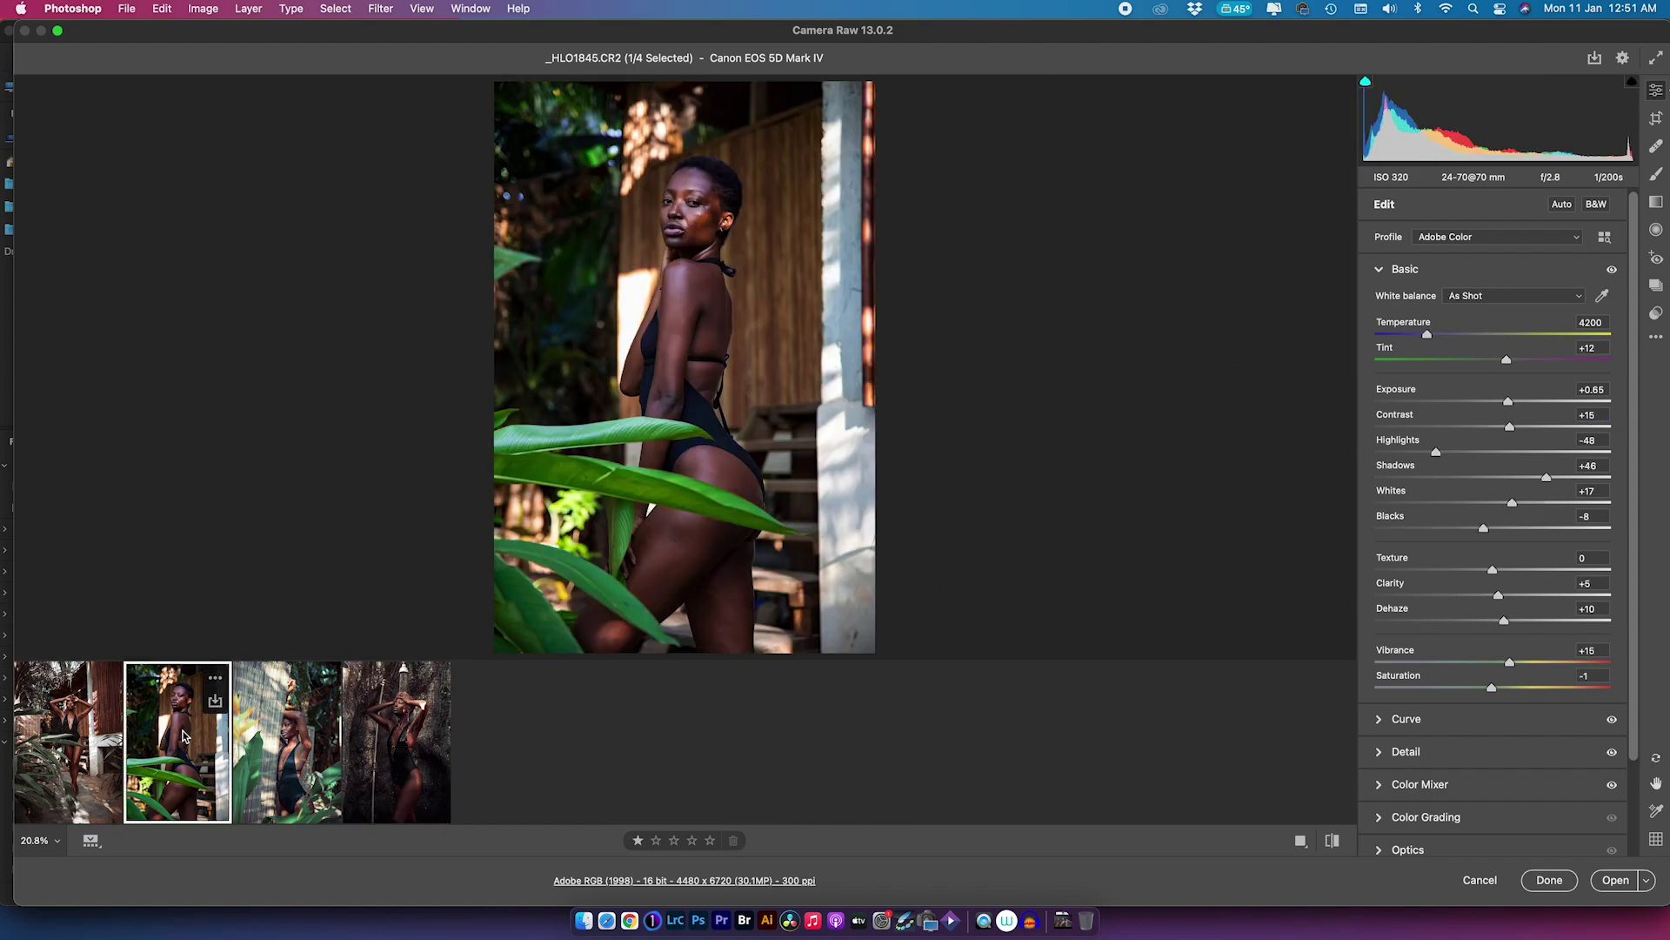
click(1656, 314)
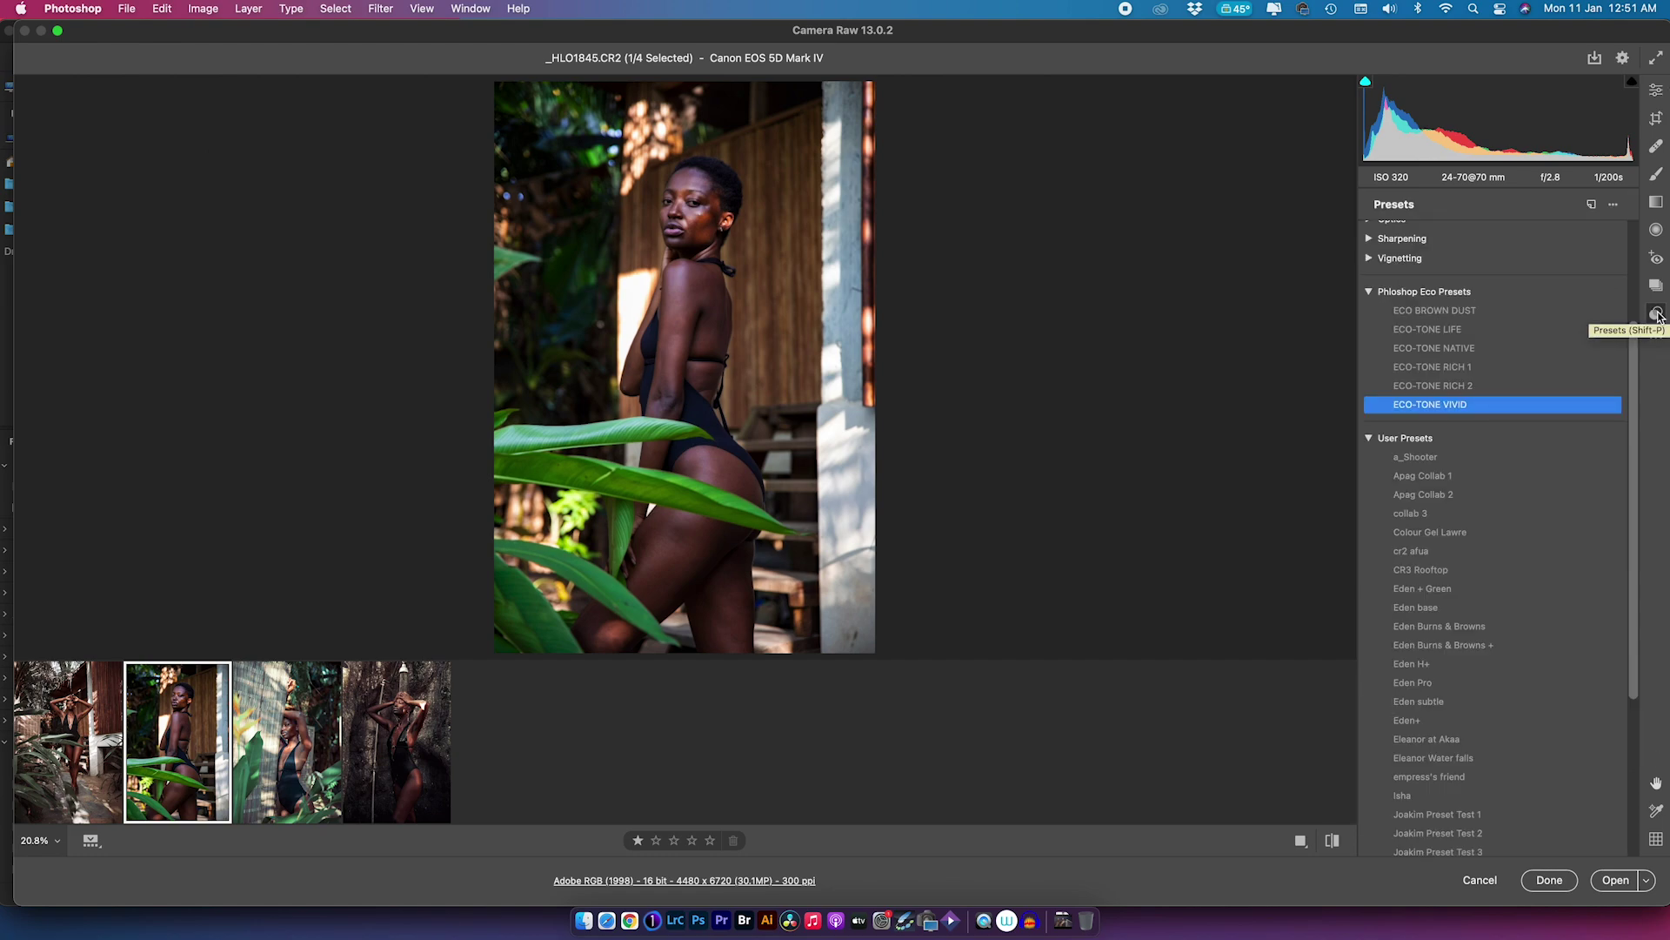
click(1446, 313)
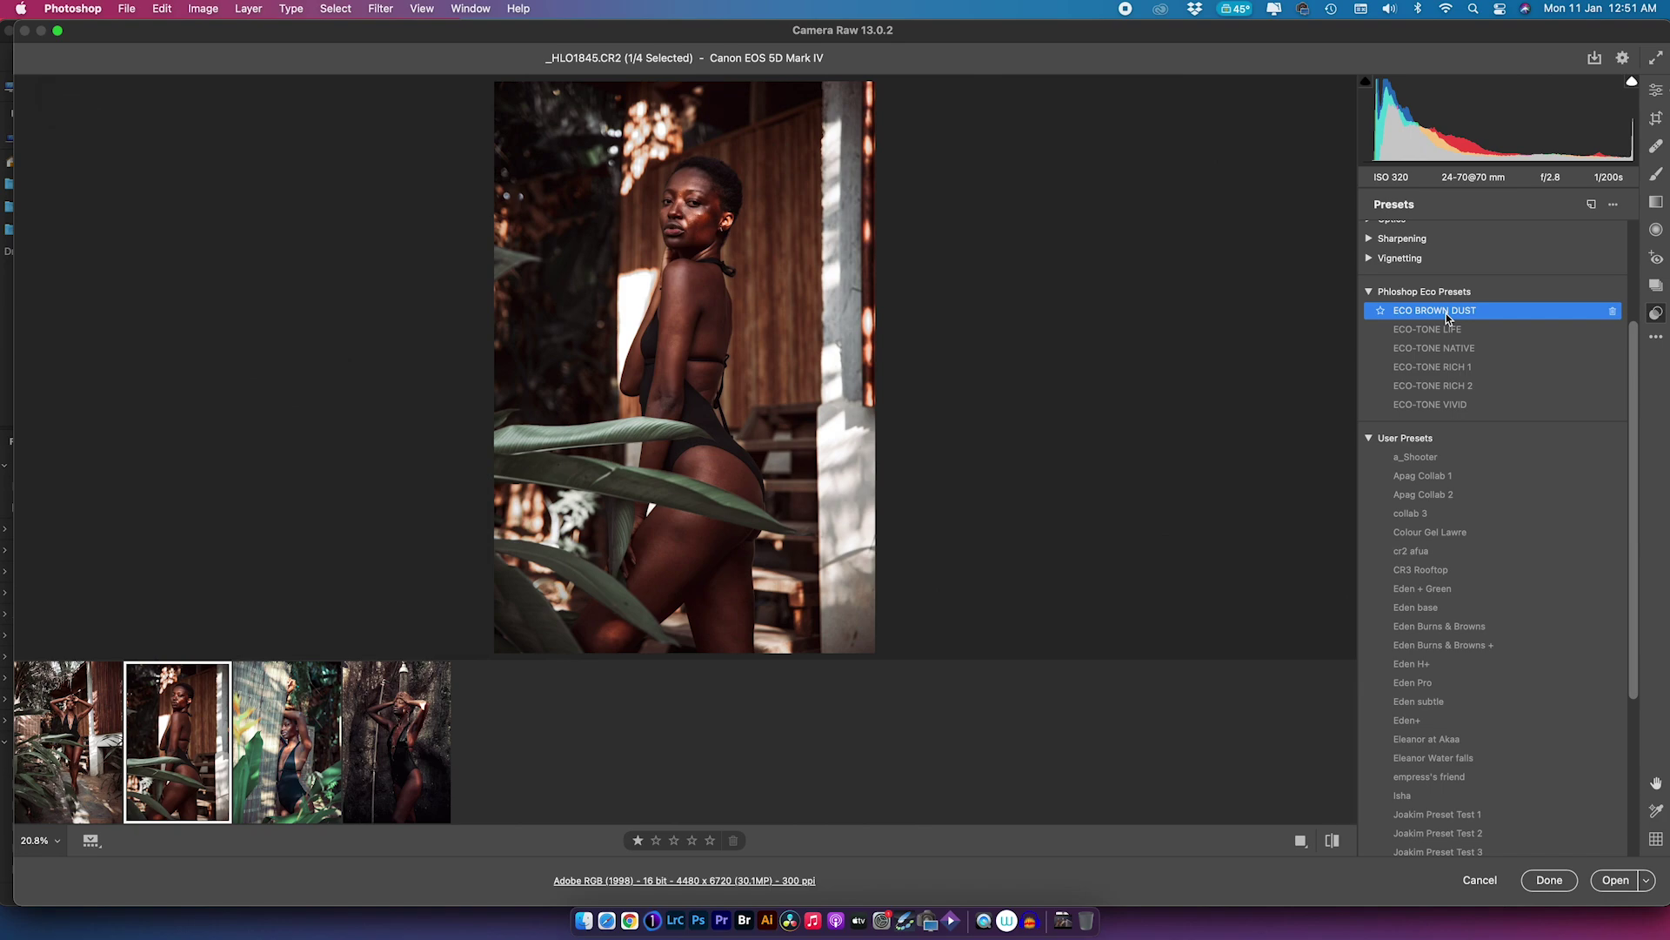
click(1421, 409)
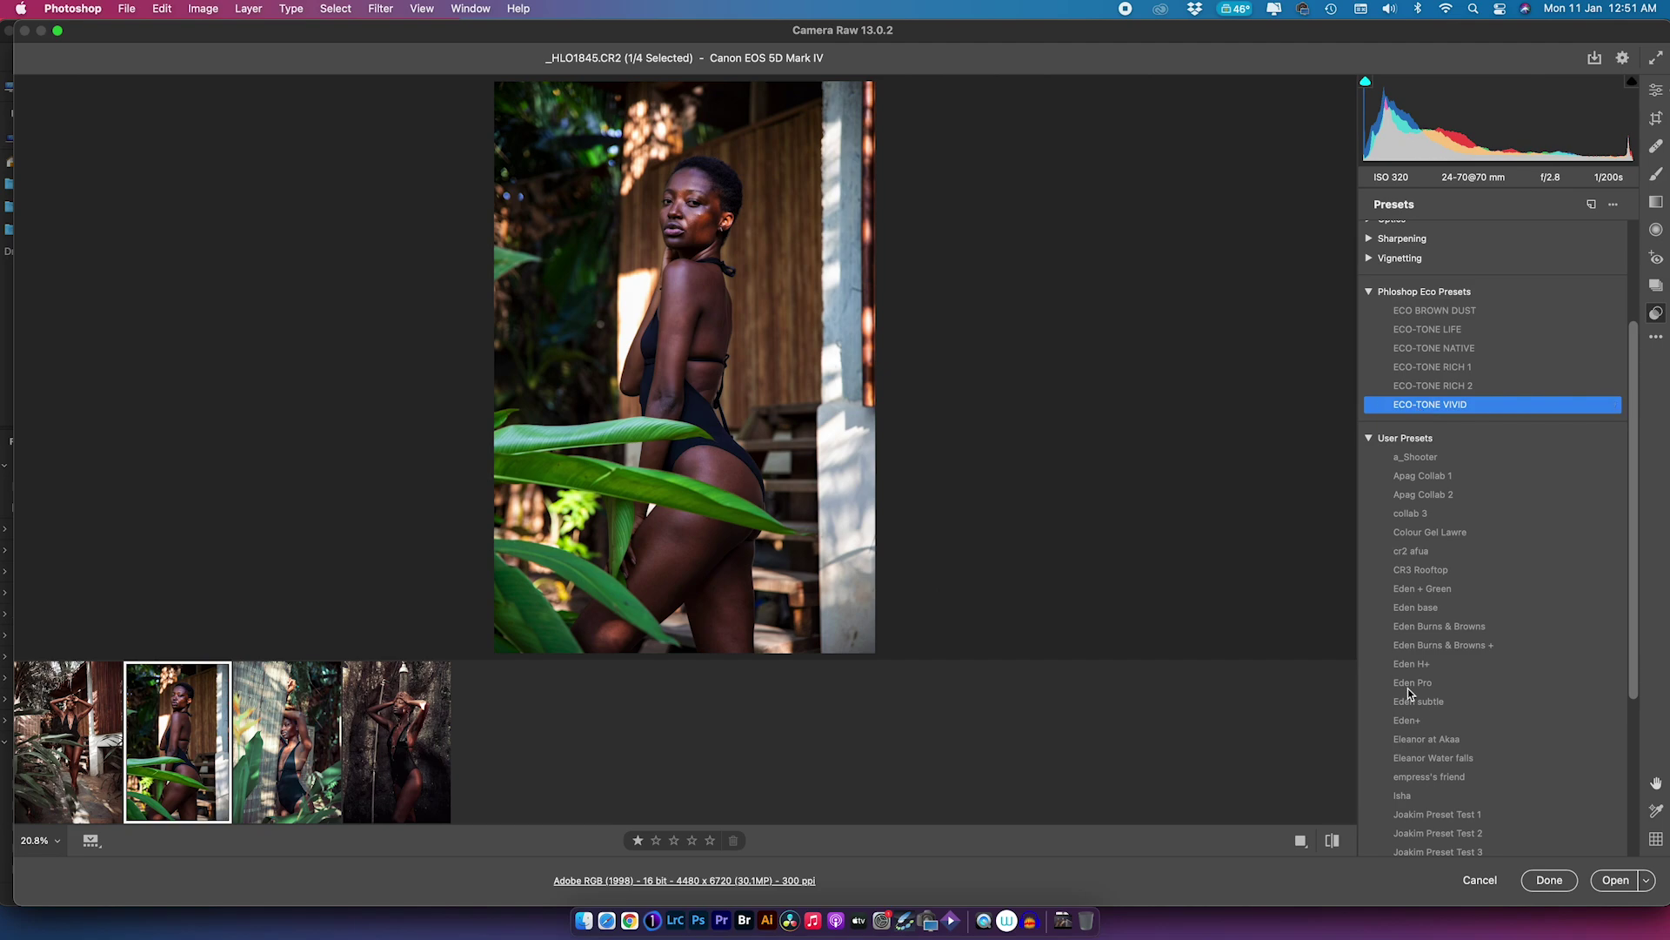
click(1418, 609)
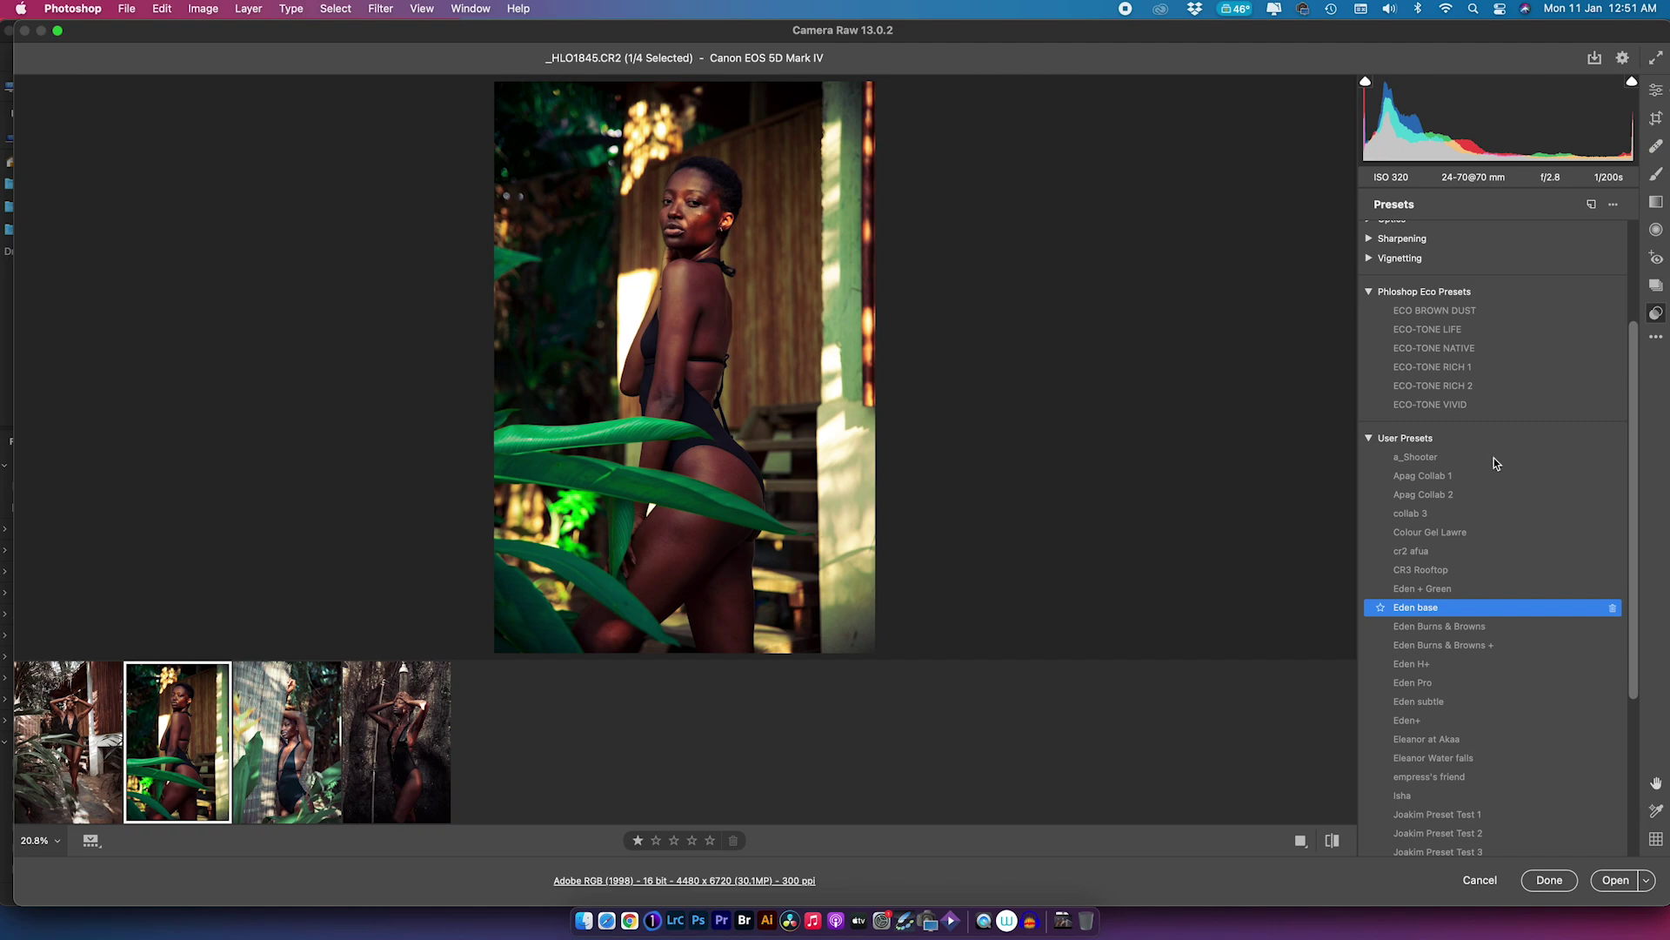
click(1419, 336)
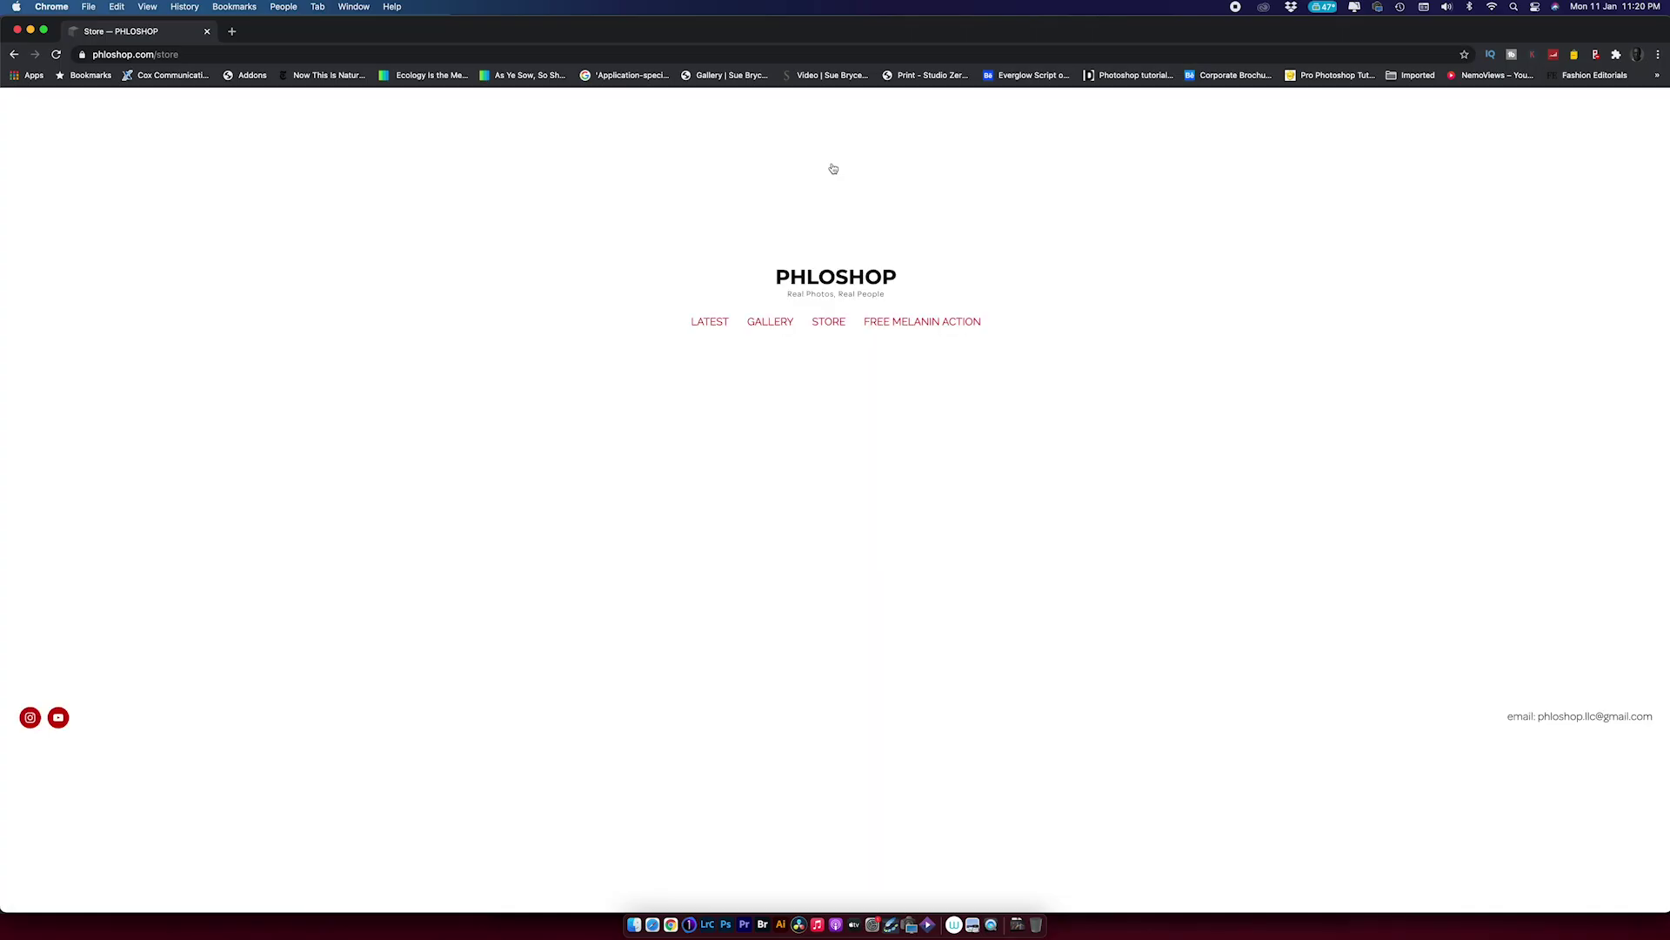
In Chrome, open the Phloshop website's store and set the currency to U.S. dollar (USD).
click(831, 166)
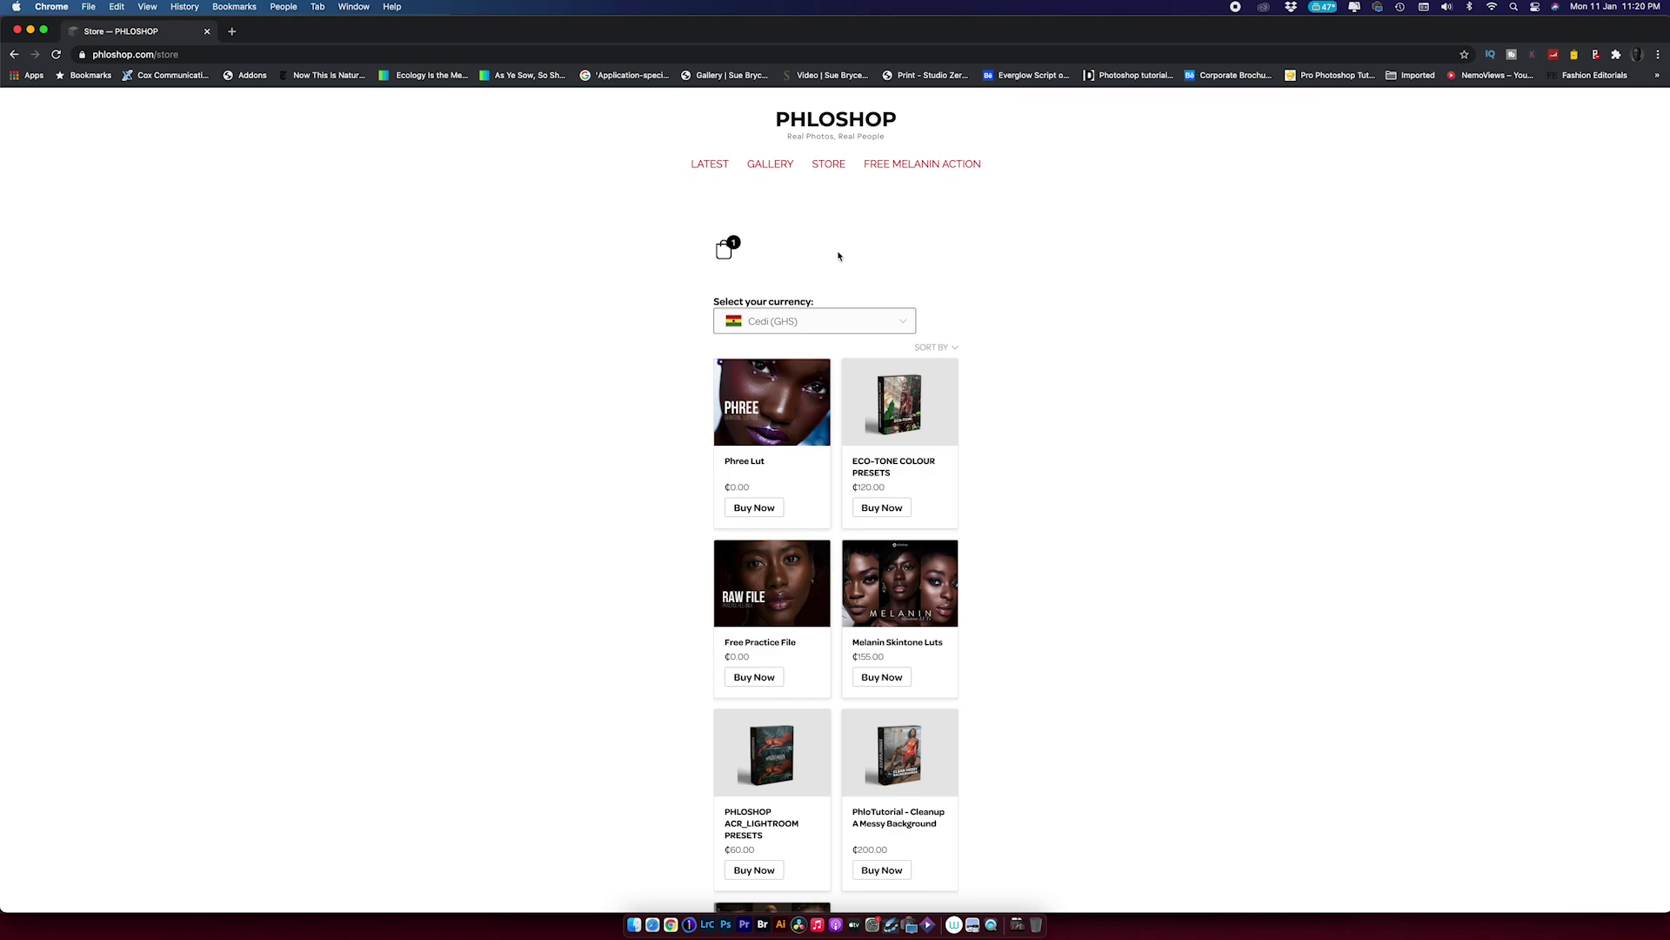
click(834, 323)
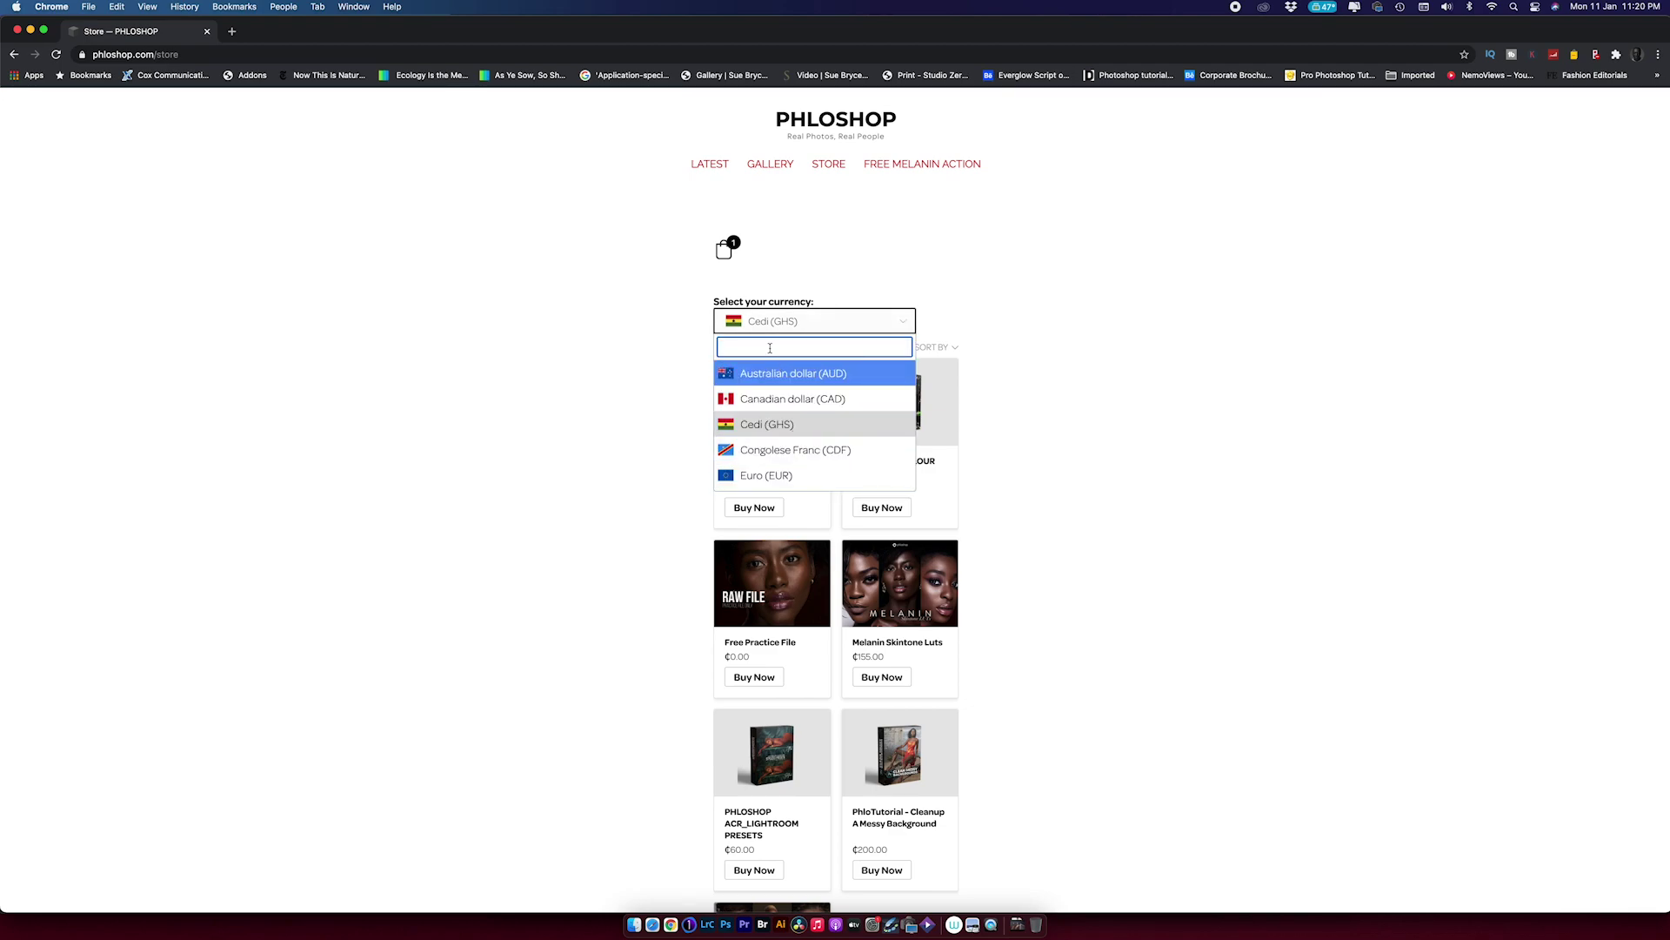
text(dol)
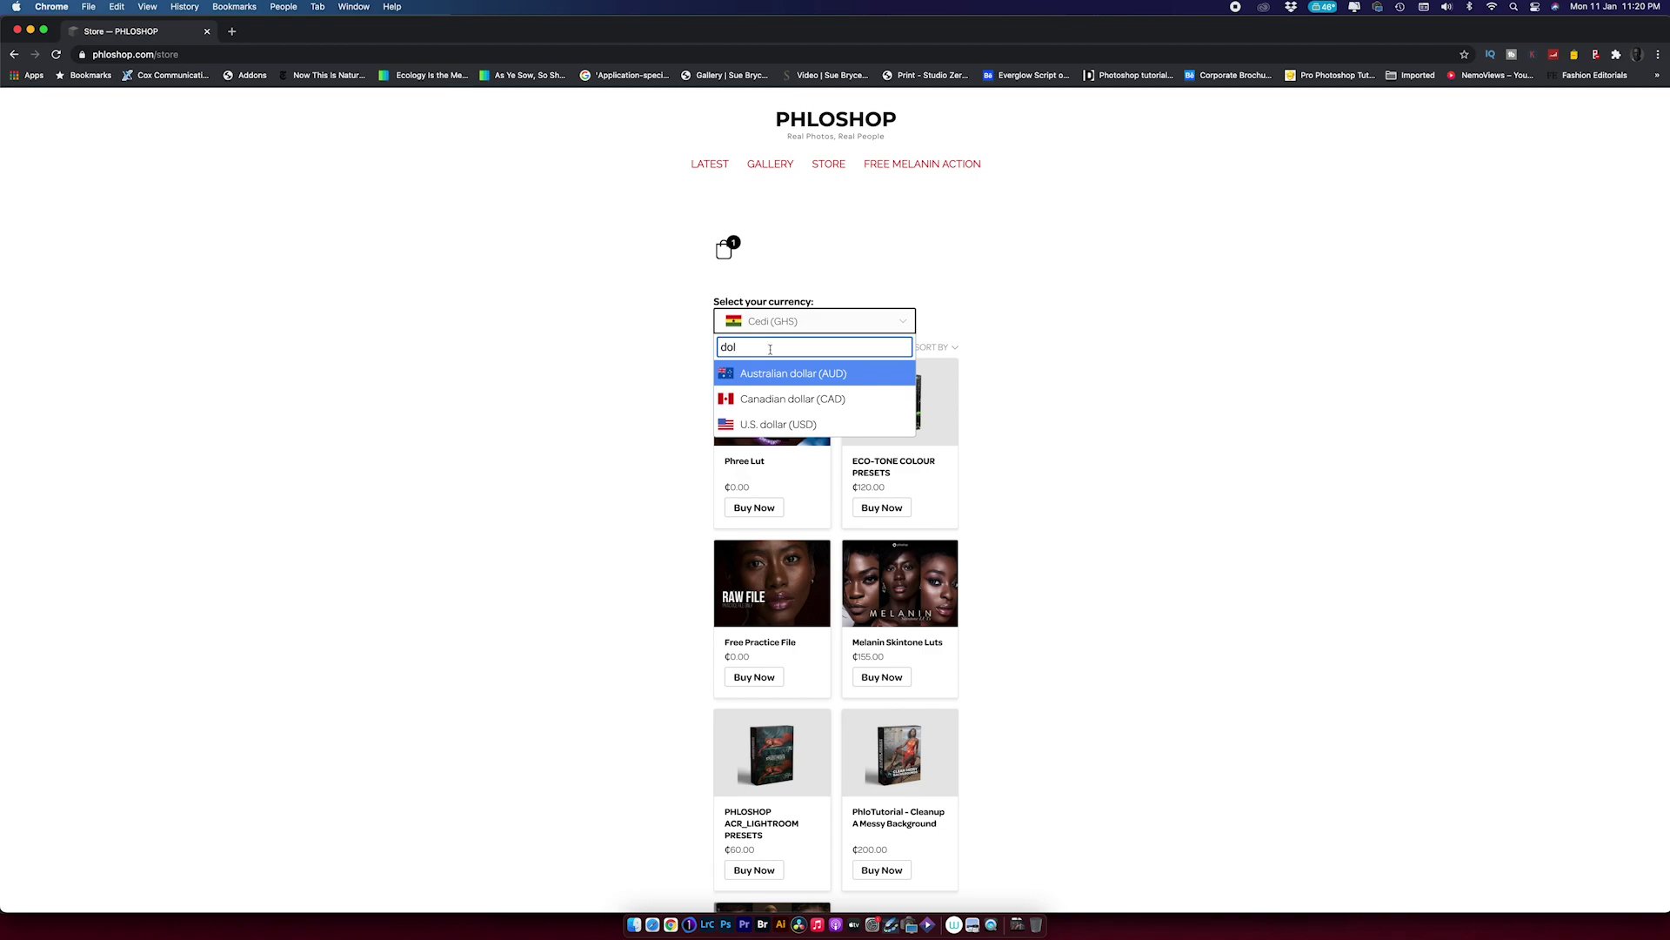
click(777, 425)
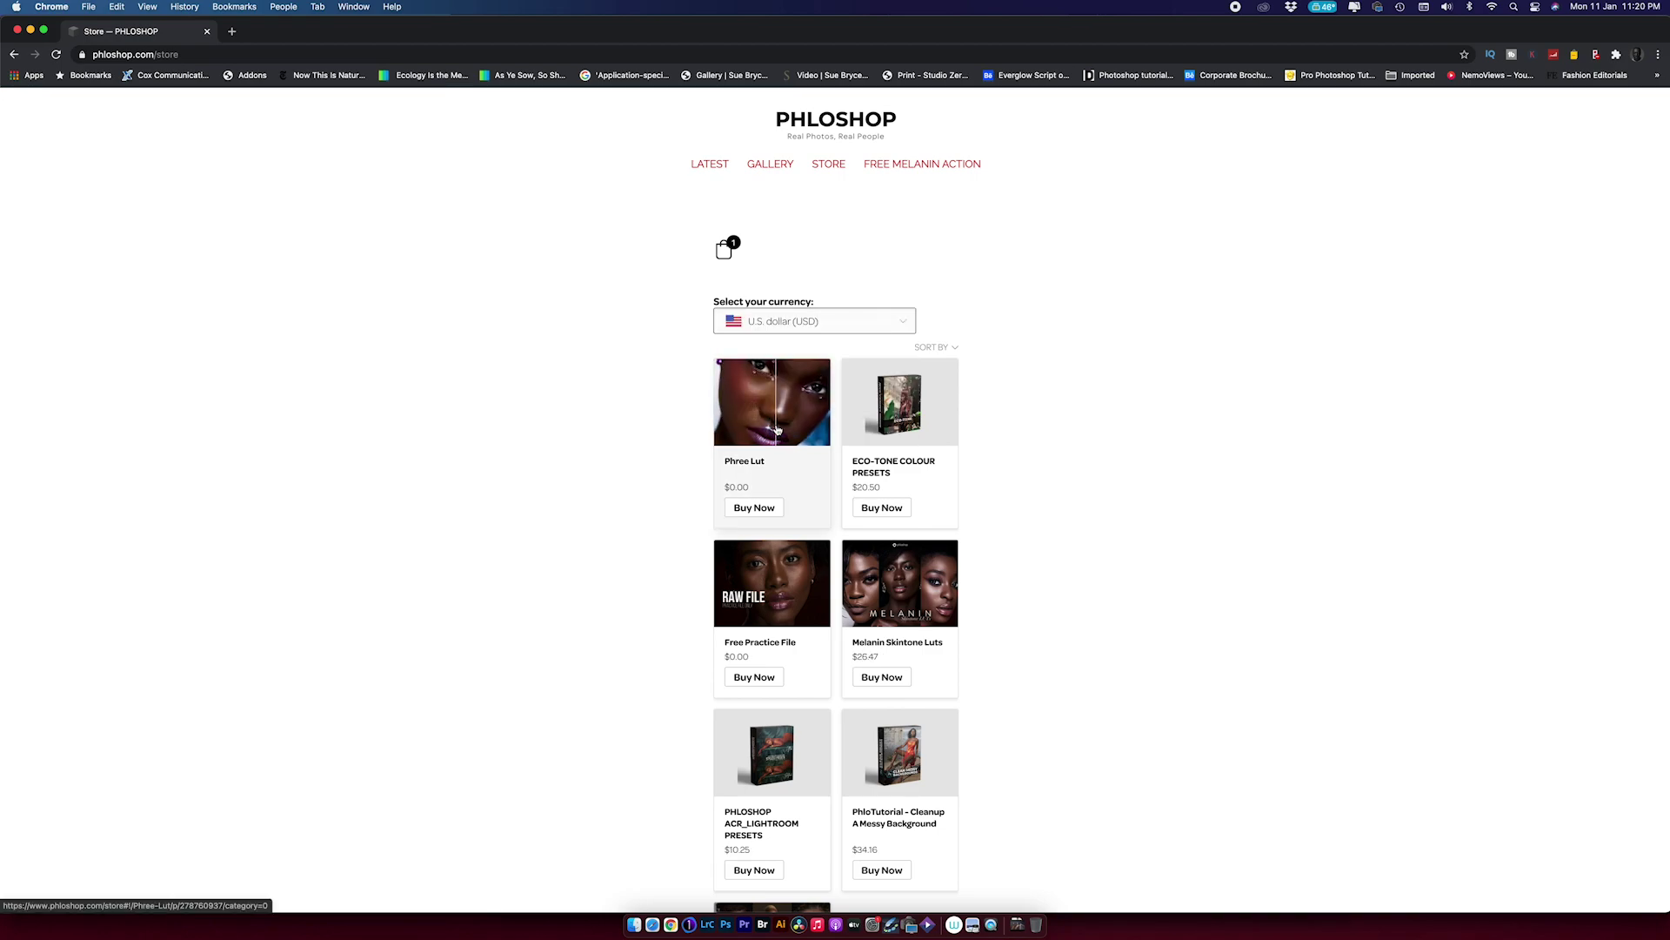
Open the ECO-TONE COLOUR PRESETS product page and highlight the discount code in the product details.
click(888, 427)
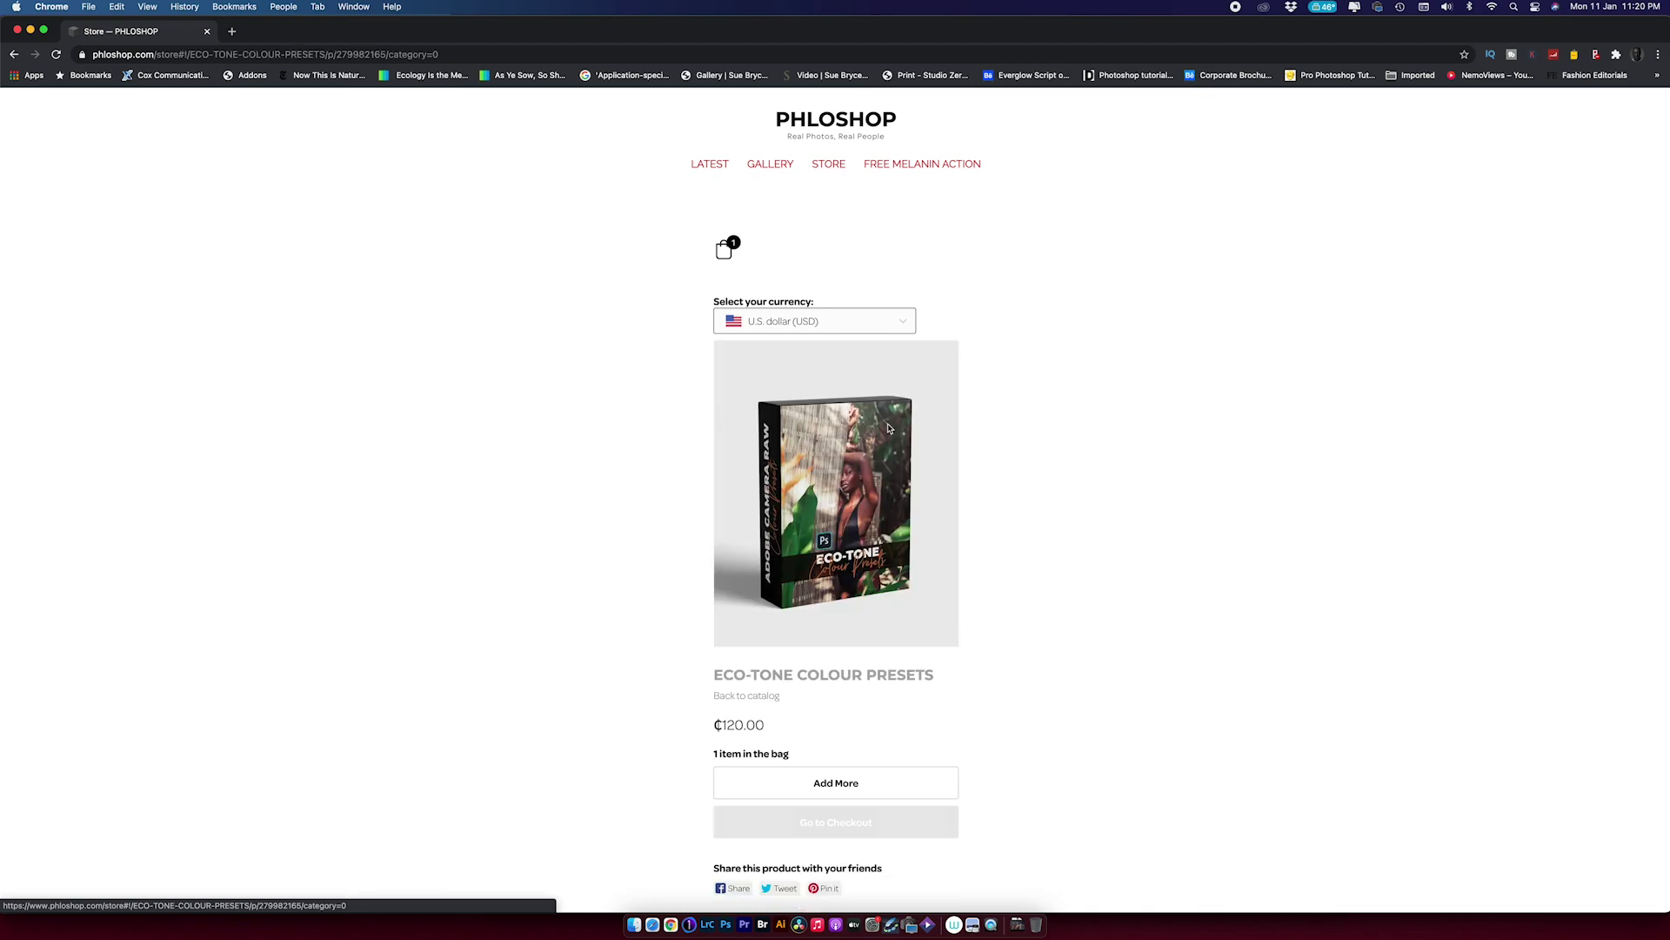
scroll(888, 428, down, 3)
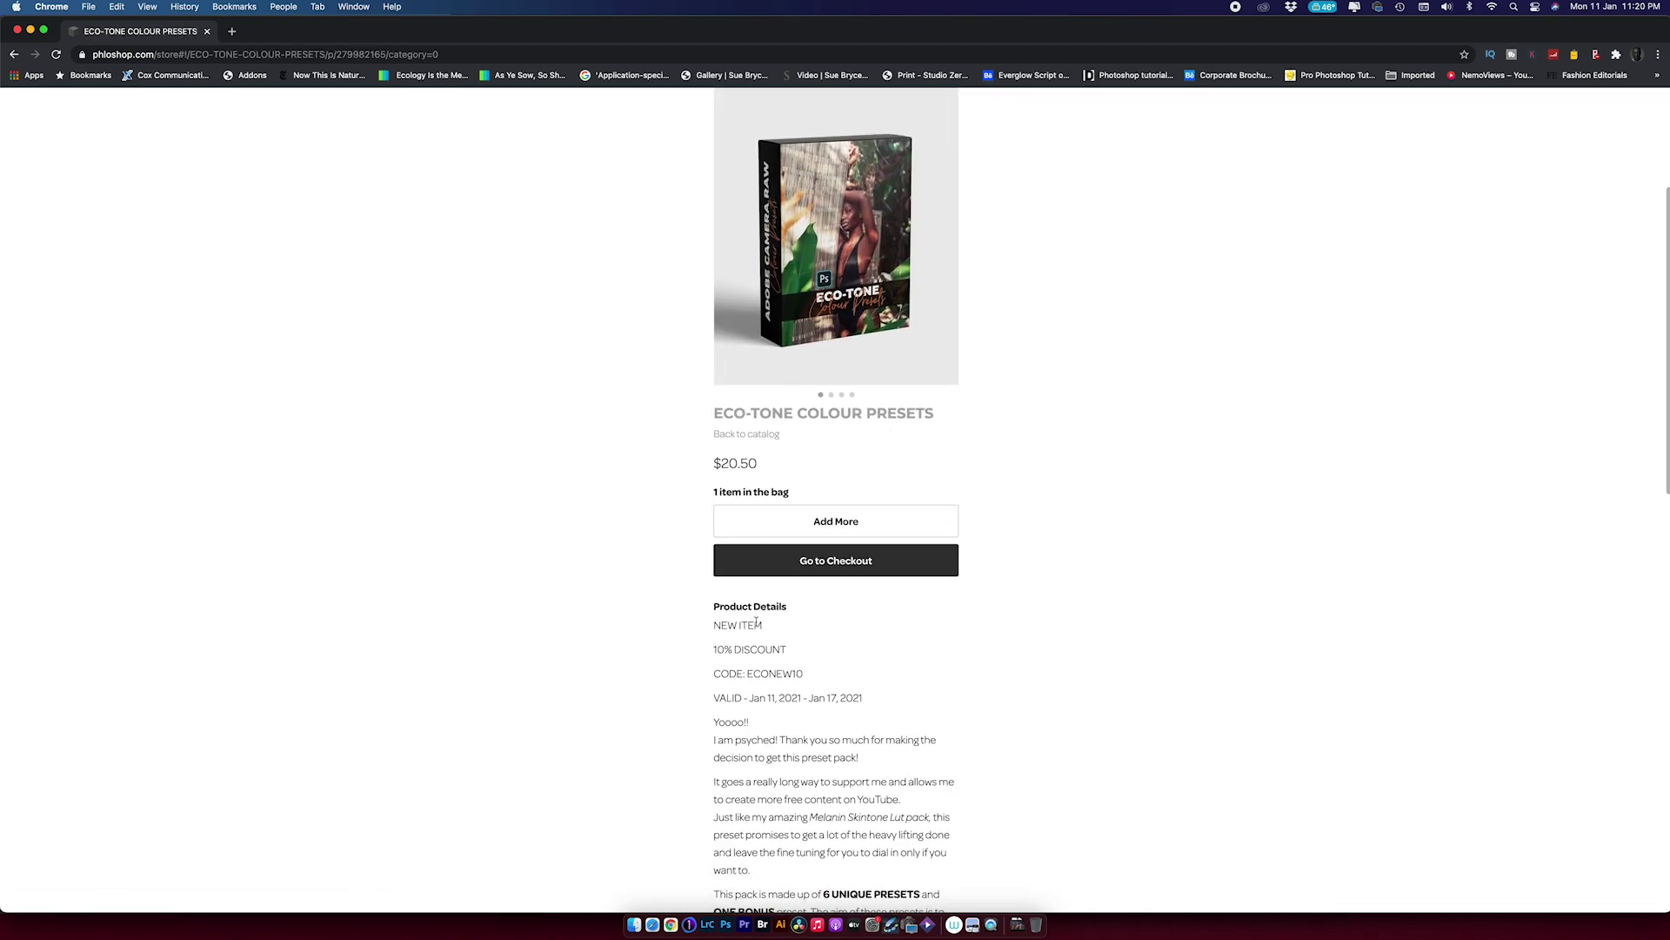
drag(714, 649, 804, 684)
scroll(797, 650, up, 1)
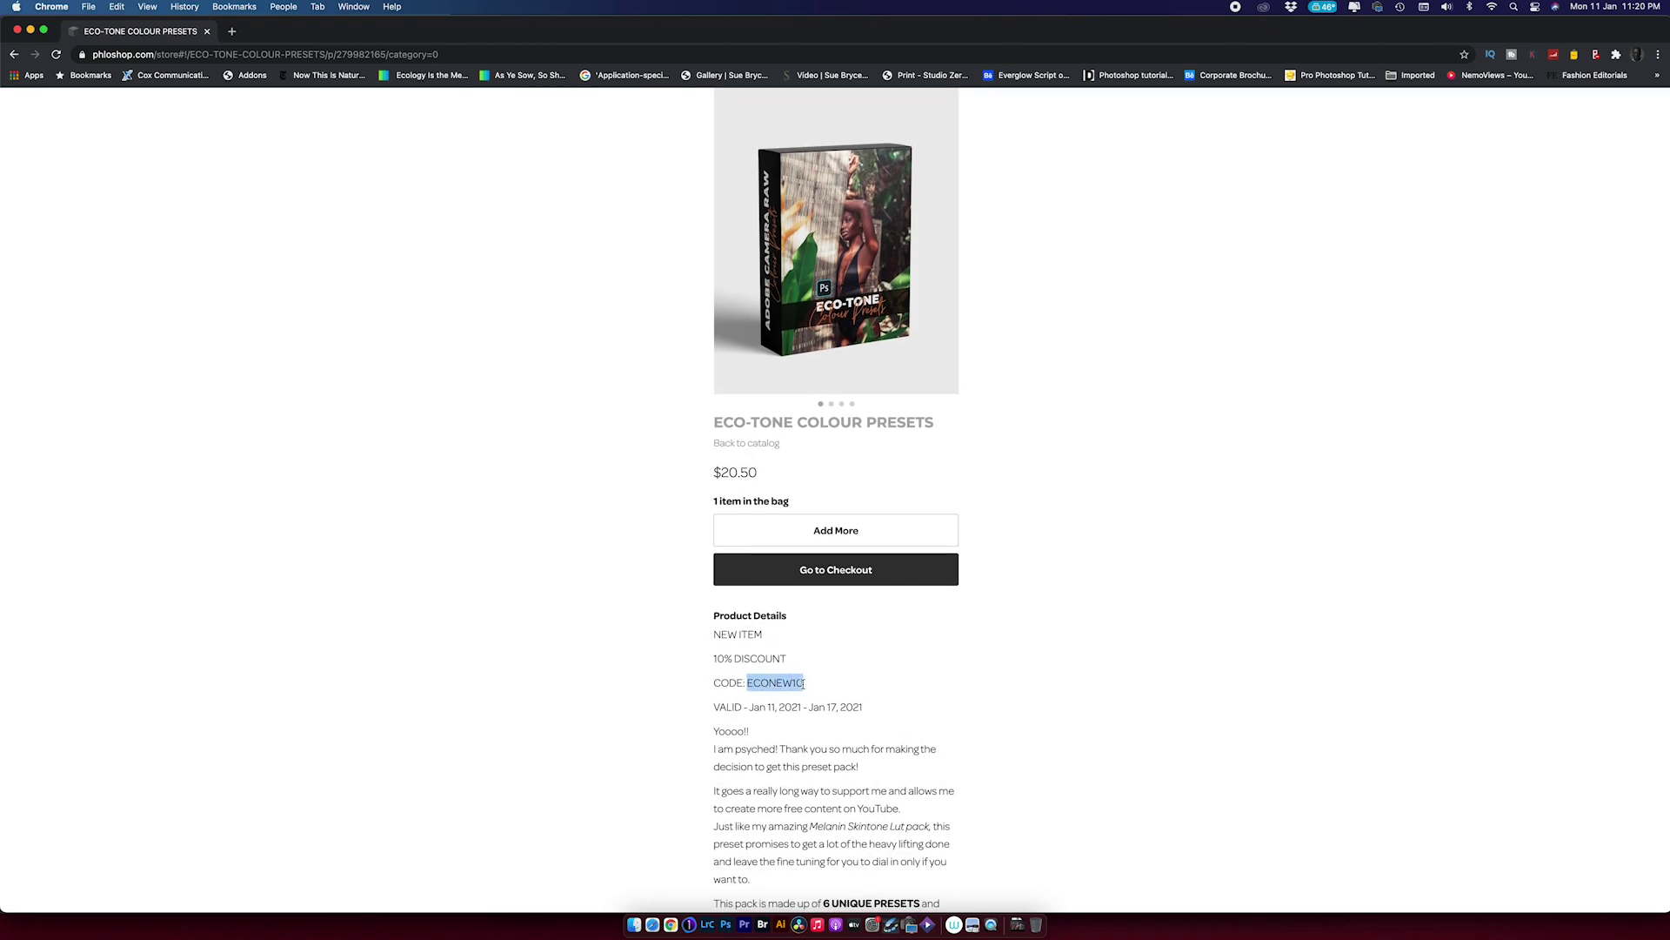